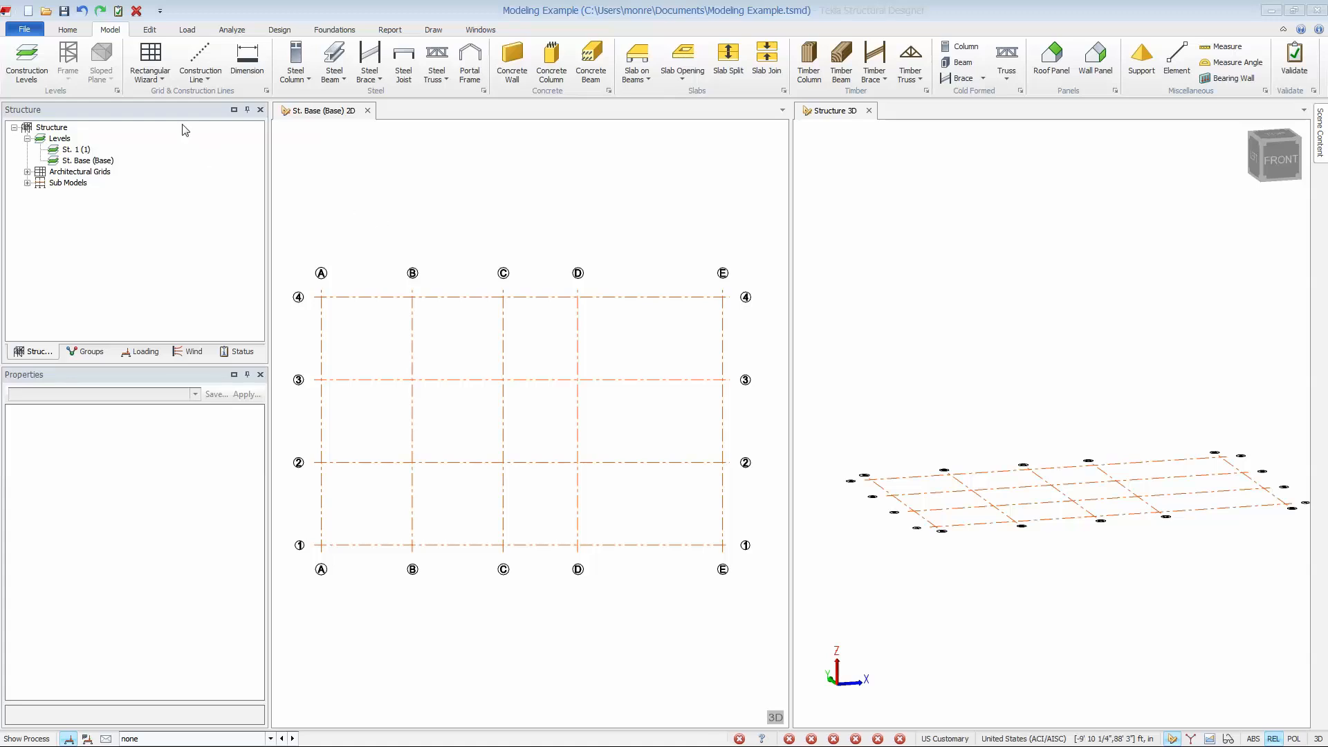
pyautogui.click(157, 78)
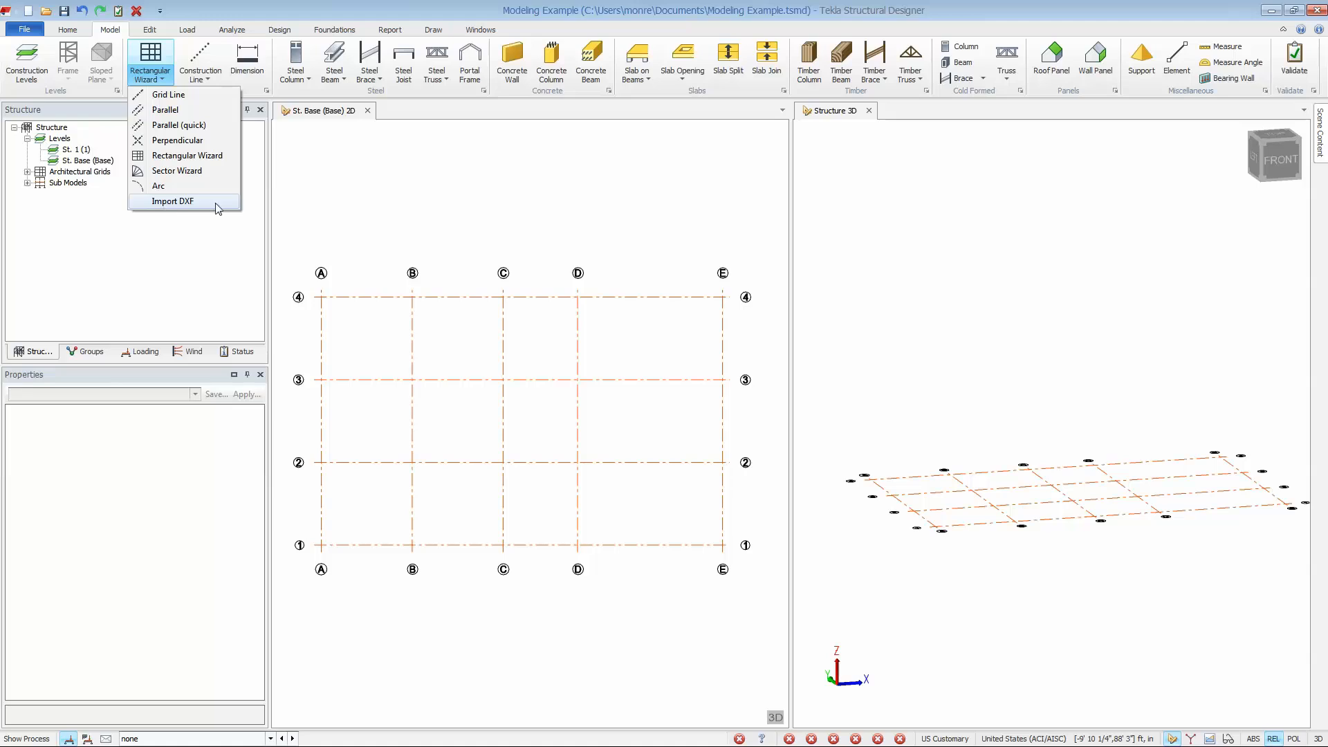
pyautogui.click(363, 209)
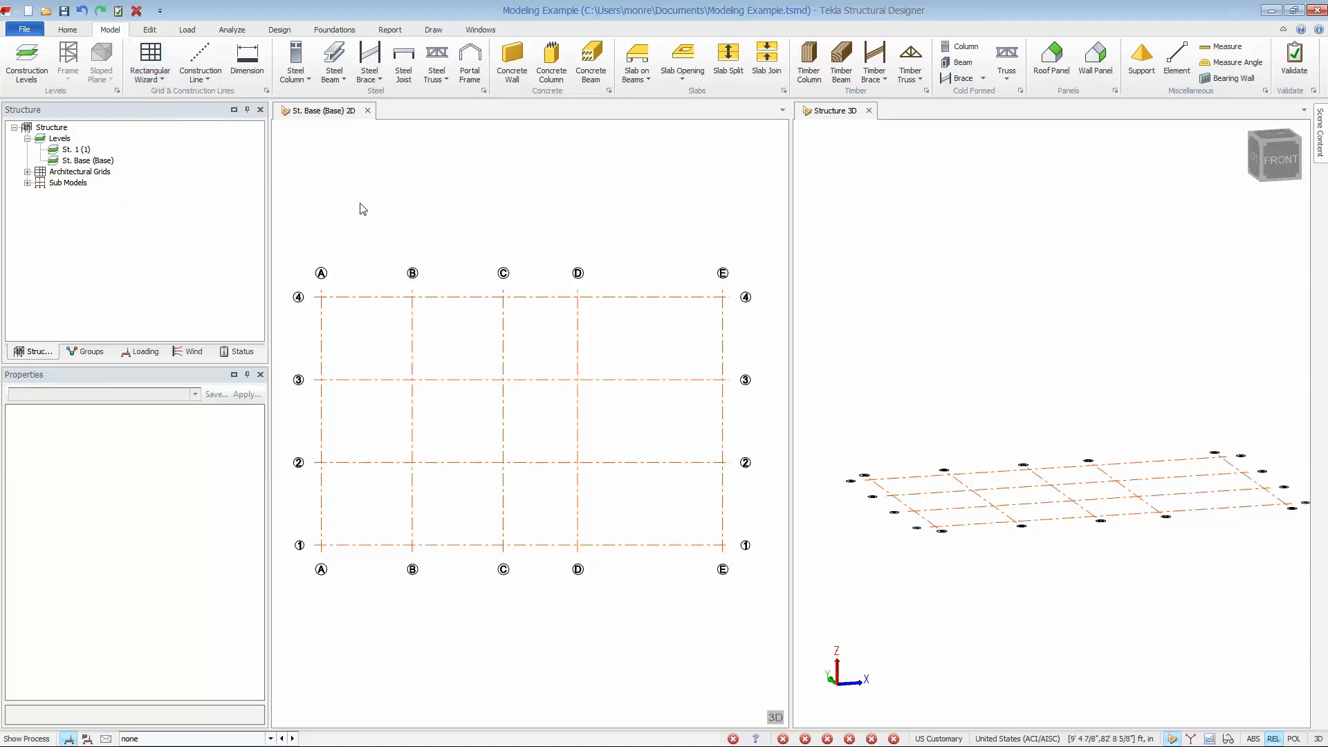
# Add construction levels 2 and 3 above level 1 at 20' and 30', both with level 1 as source.
pyautogui.click(27, 64)
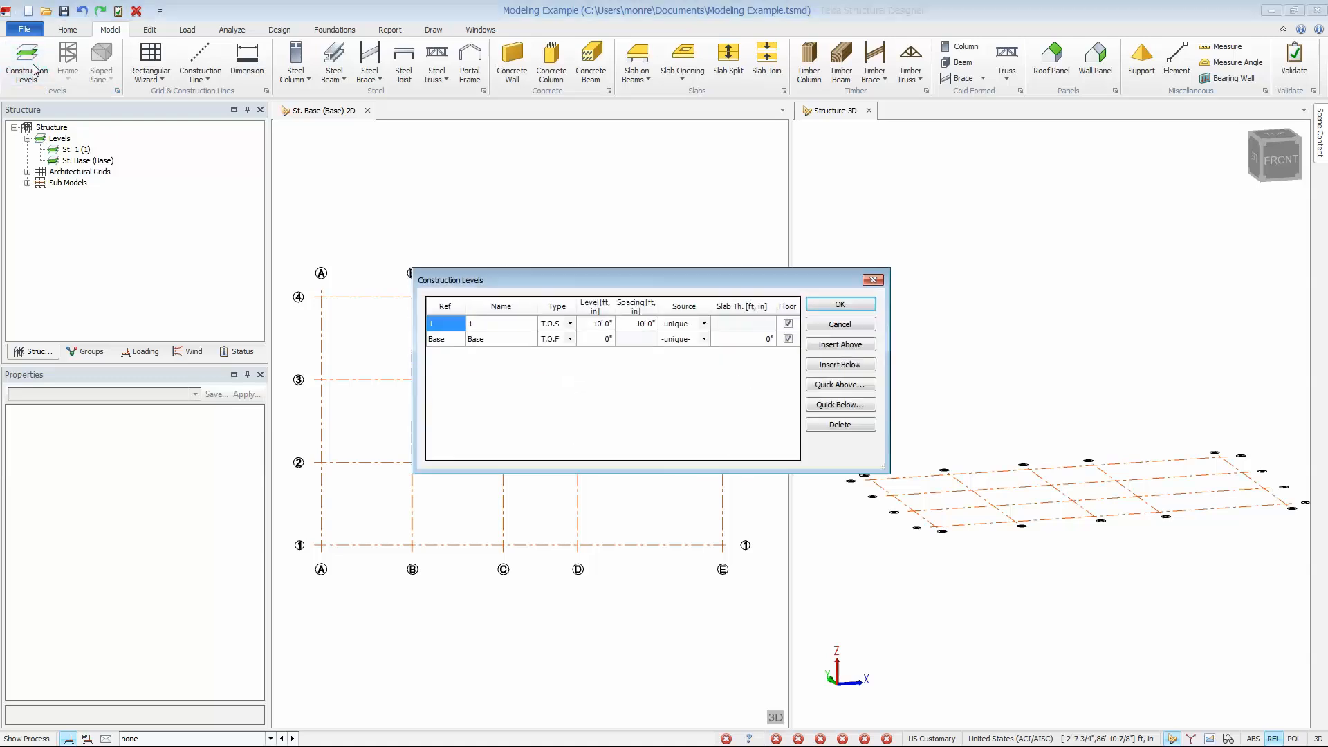
pyautogui.click(857, 350)
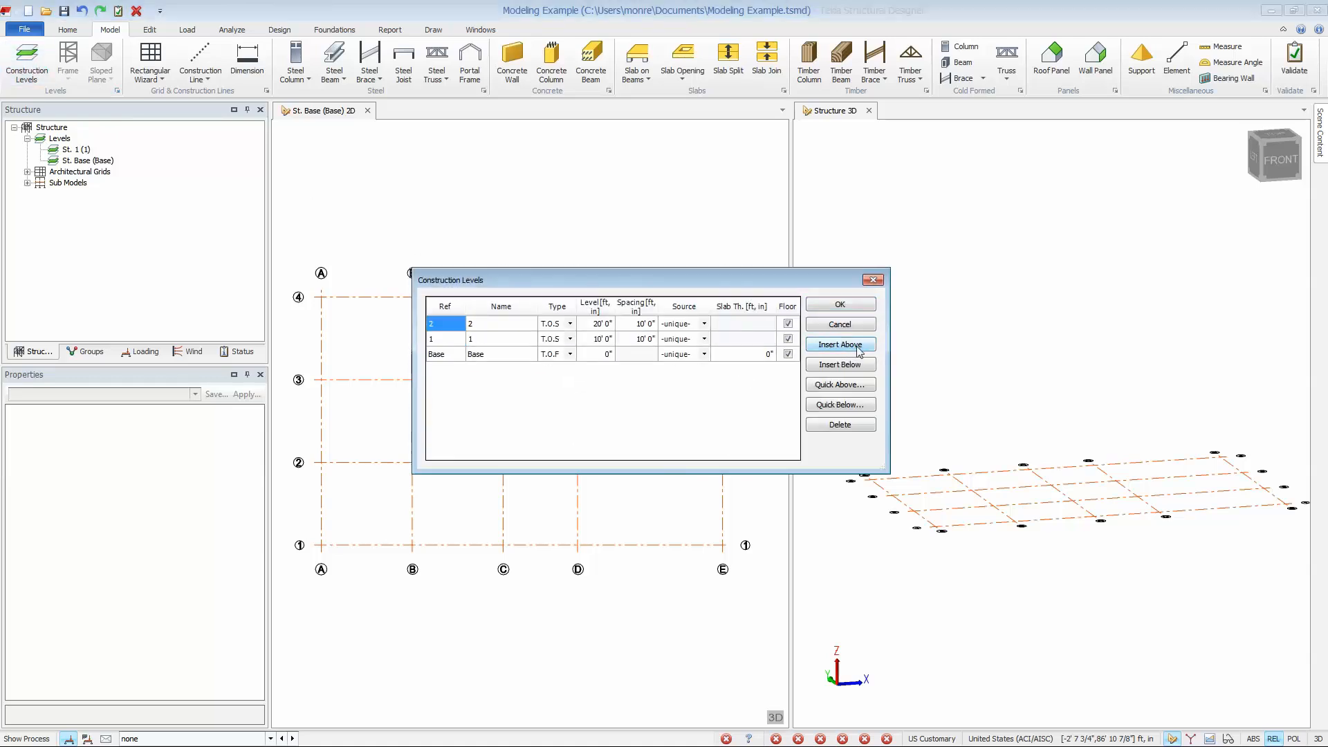
pyautogui.click(860, 346)
pyautogui.click(703, 352)
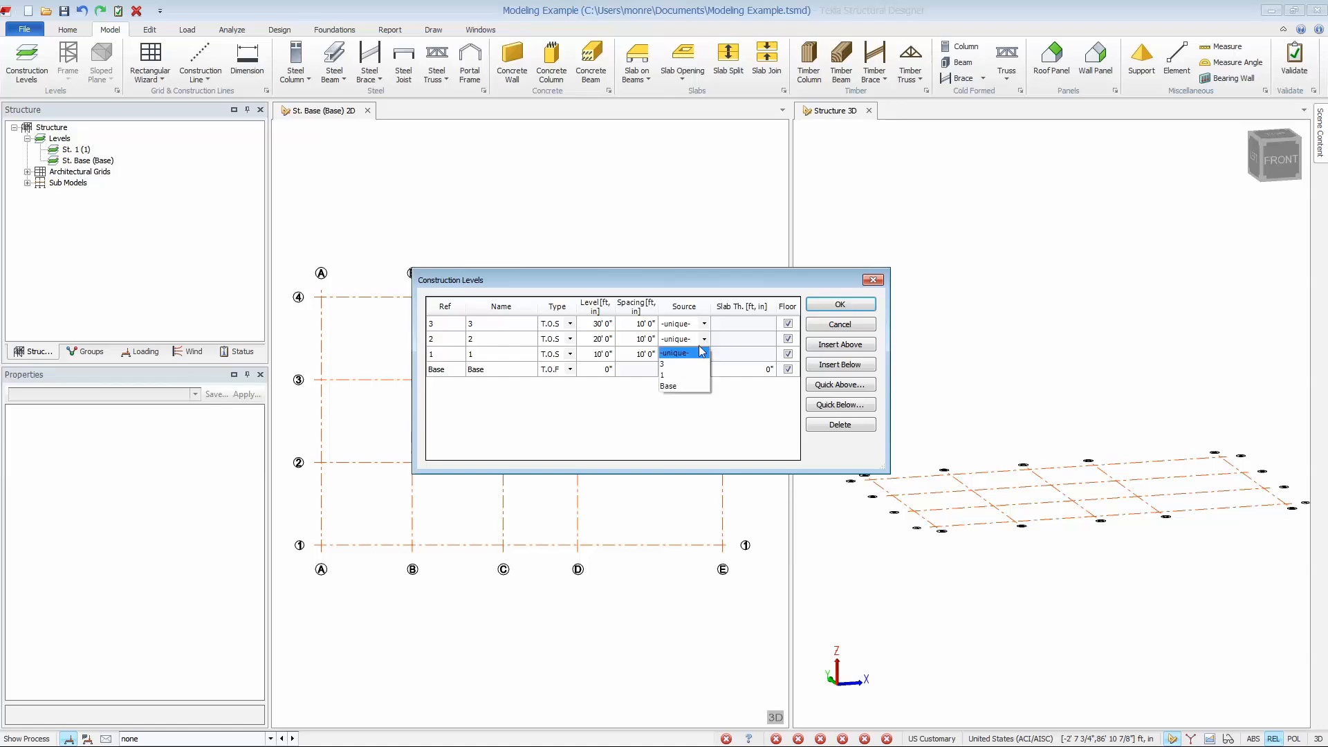
pyautogui.click(702, 352)
pyautogui.click(704, 338)
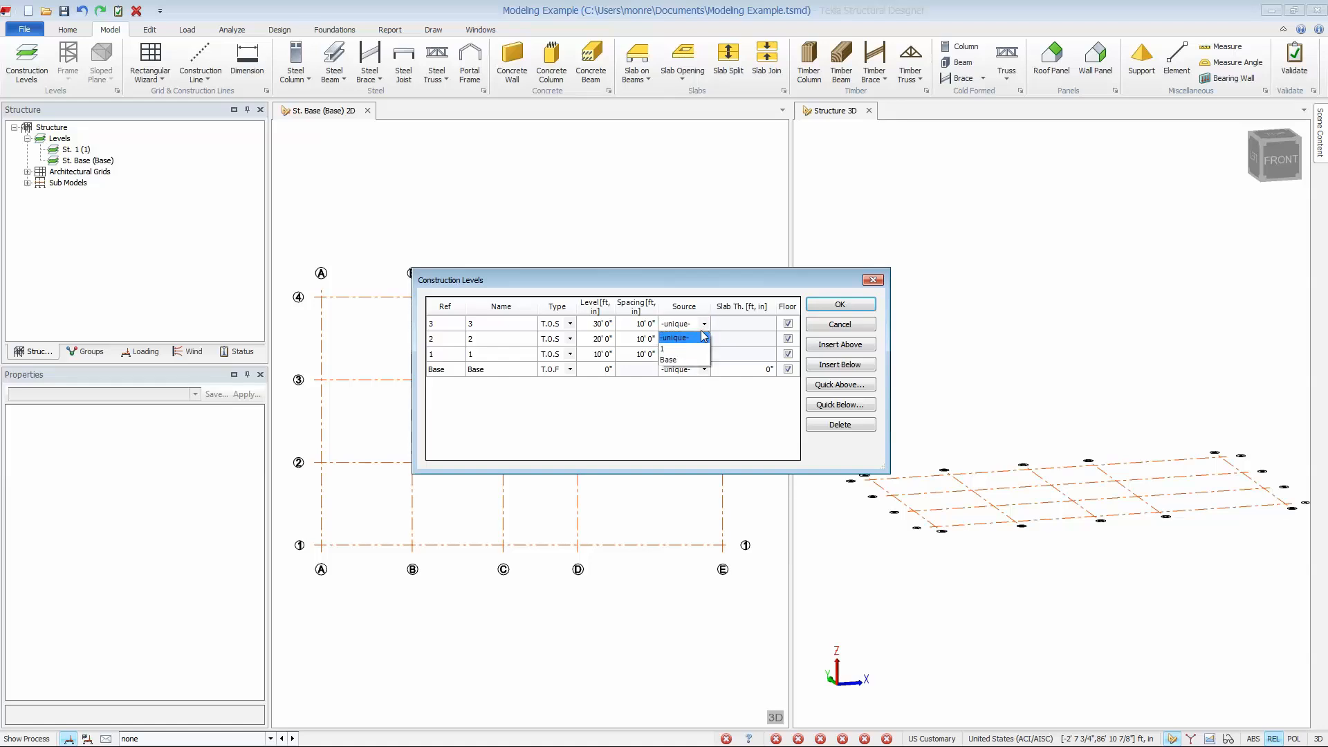
pyautogui.click(695, 350)
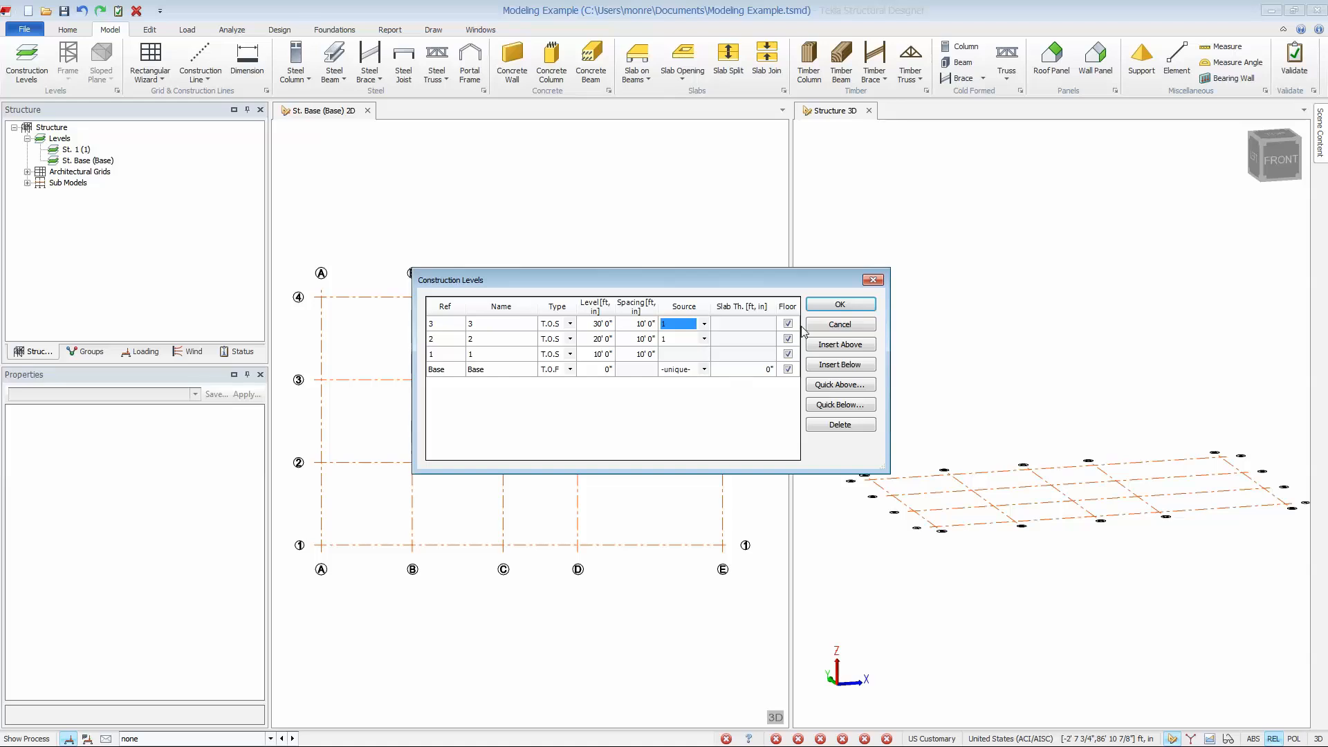
pyautogui.click(824, 306)
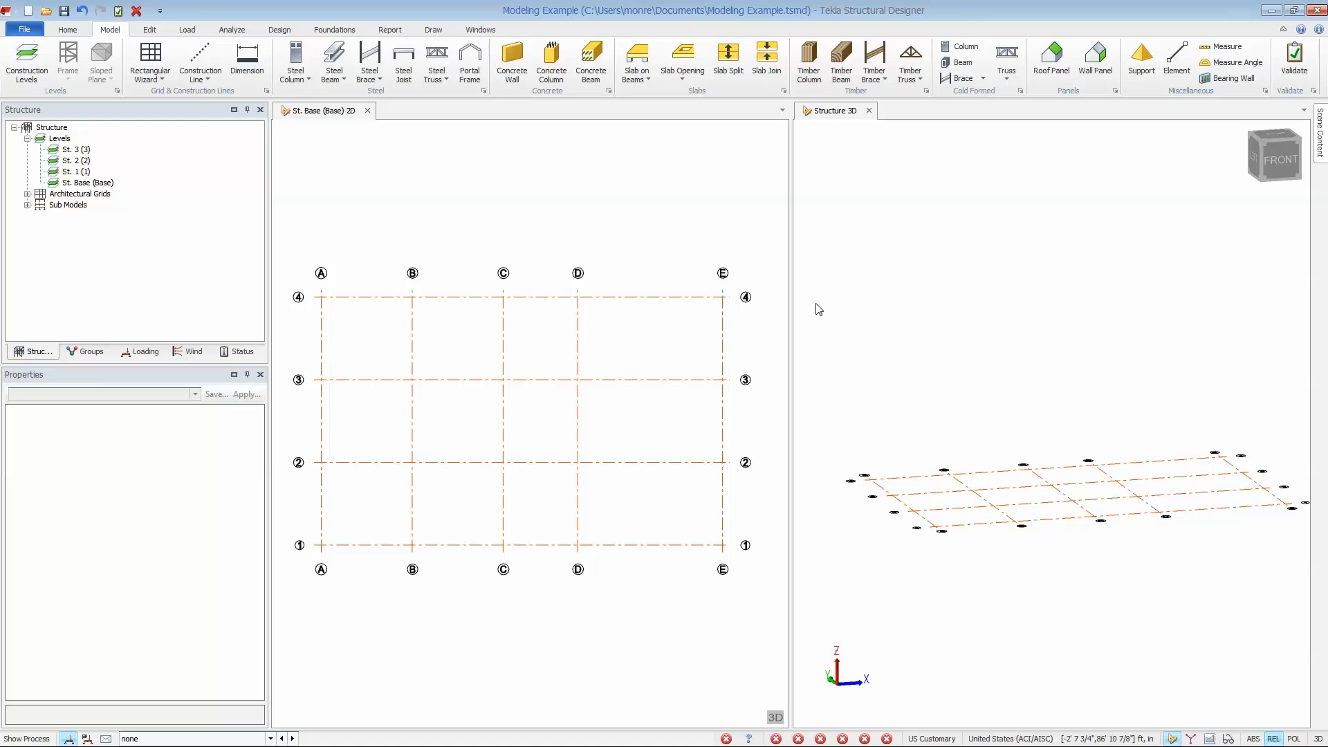
# Place steel columns from St. Base to St. 3 at C4, D4, E4, E3, E2 and every intersection of grids A–D with 1–3.
pyautogui.click(294, 61)
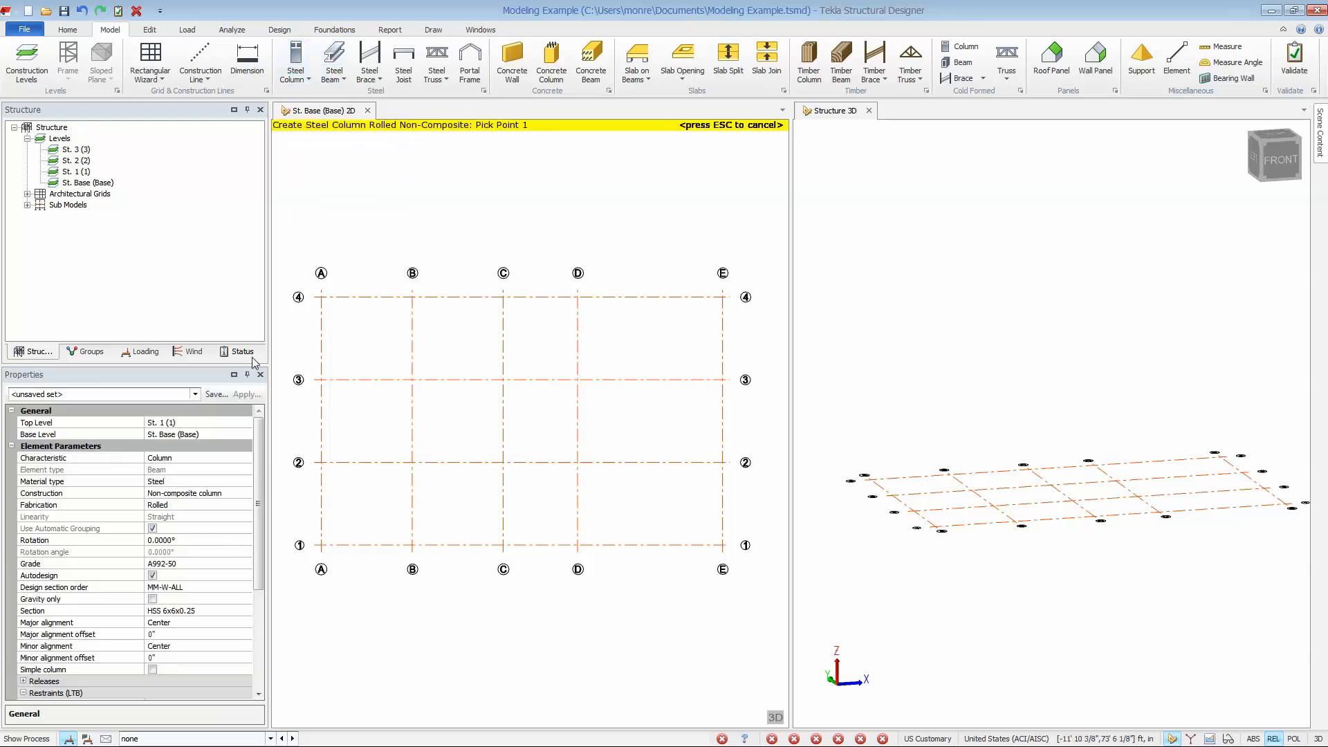
pyautogui.click(242, 423)
pyautogui.click(247, 423)
pyautogui.click(241, 434)
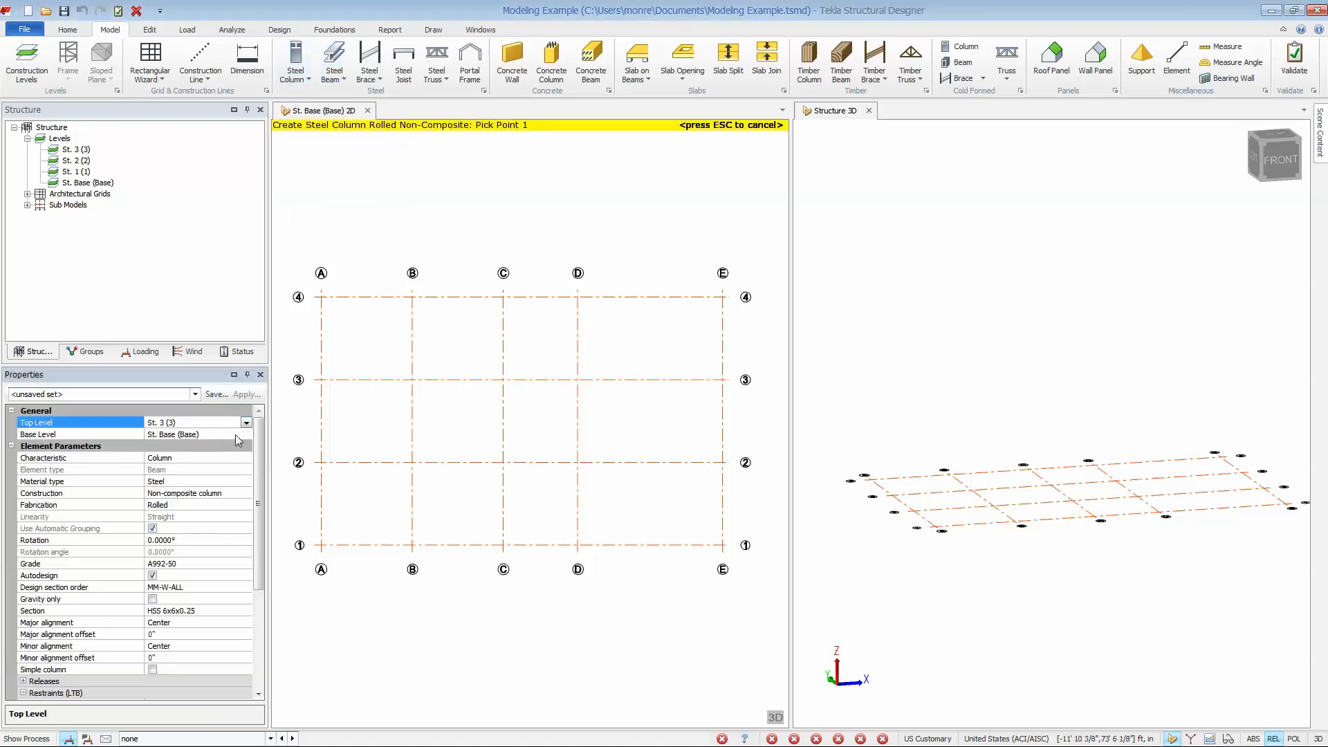
pyautogui.click(503, 296)
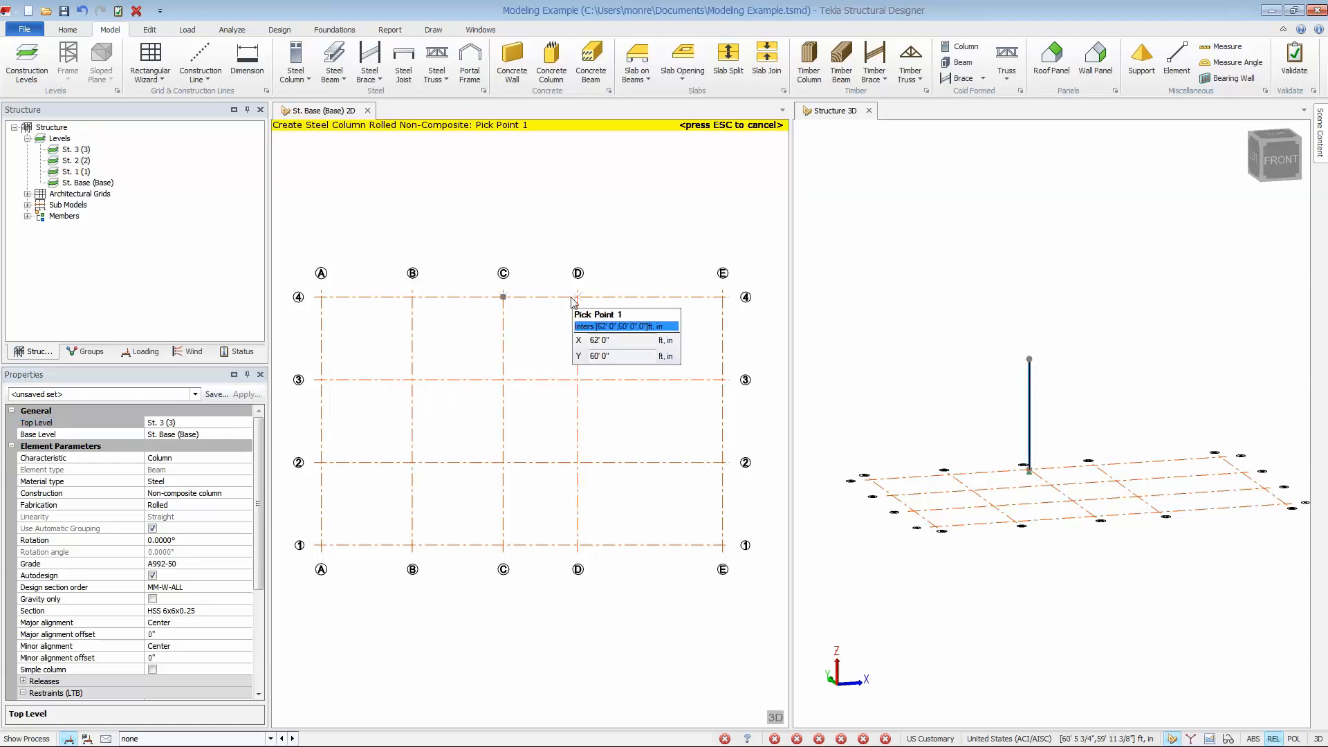
pyautogui.click(578, 297)
pyautogui.click(723, 296)
pyautogui.click(723, 380)
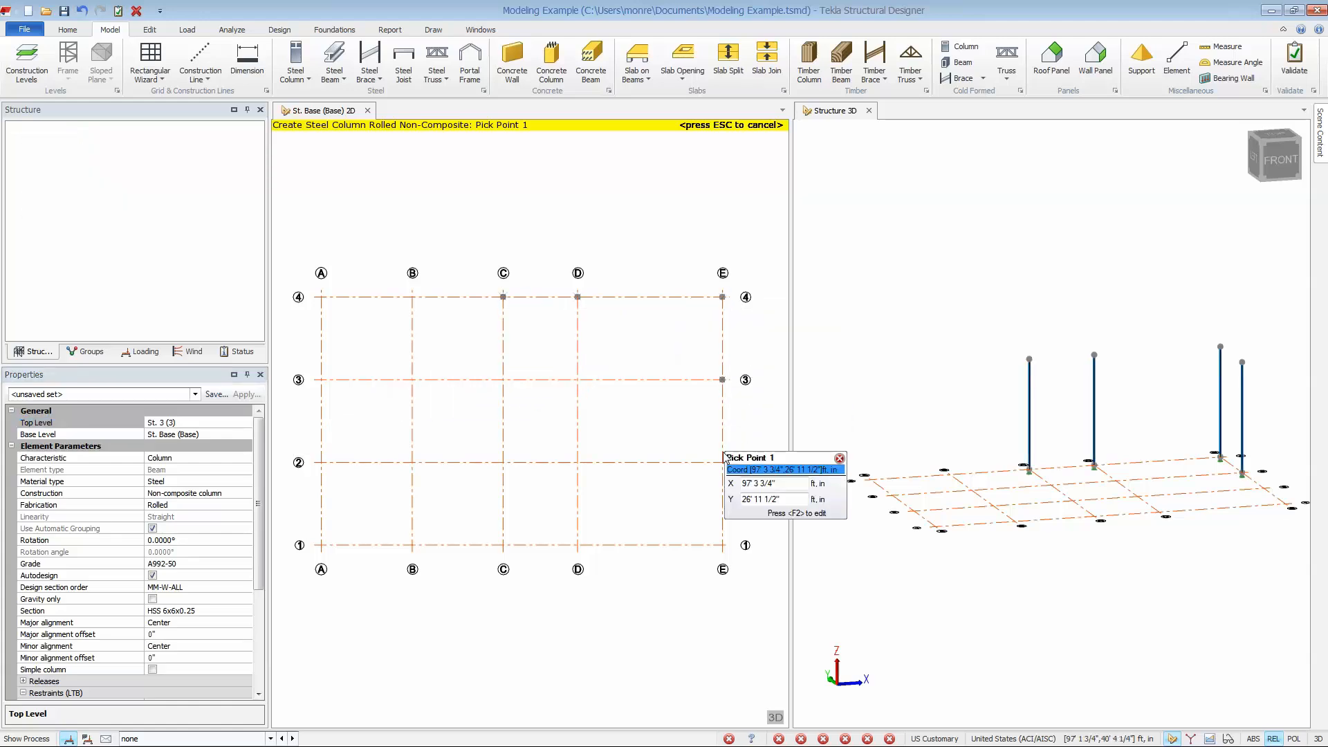
pyautogui.click(723, 462)
pyautogui.moveTo(289, 359); pyautogui.dragTo(637, 583)
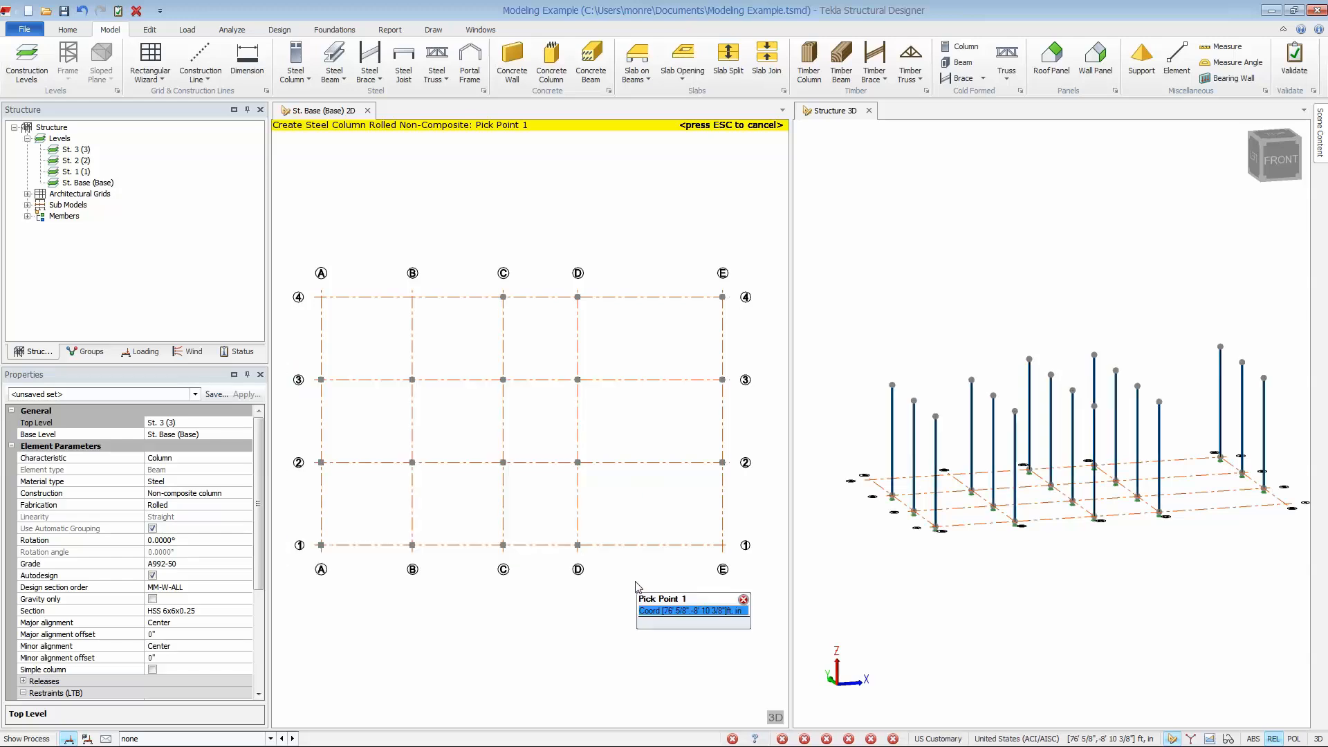
pyautogui.press('Escape')
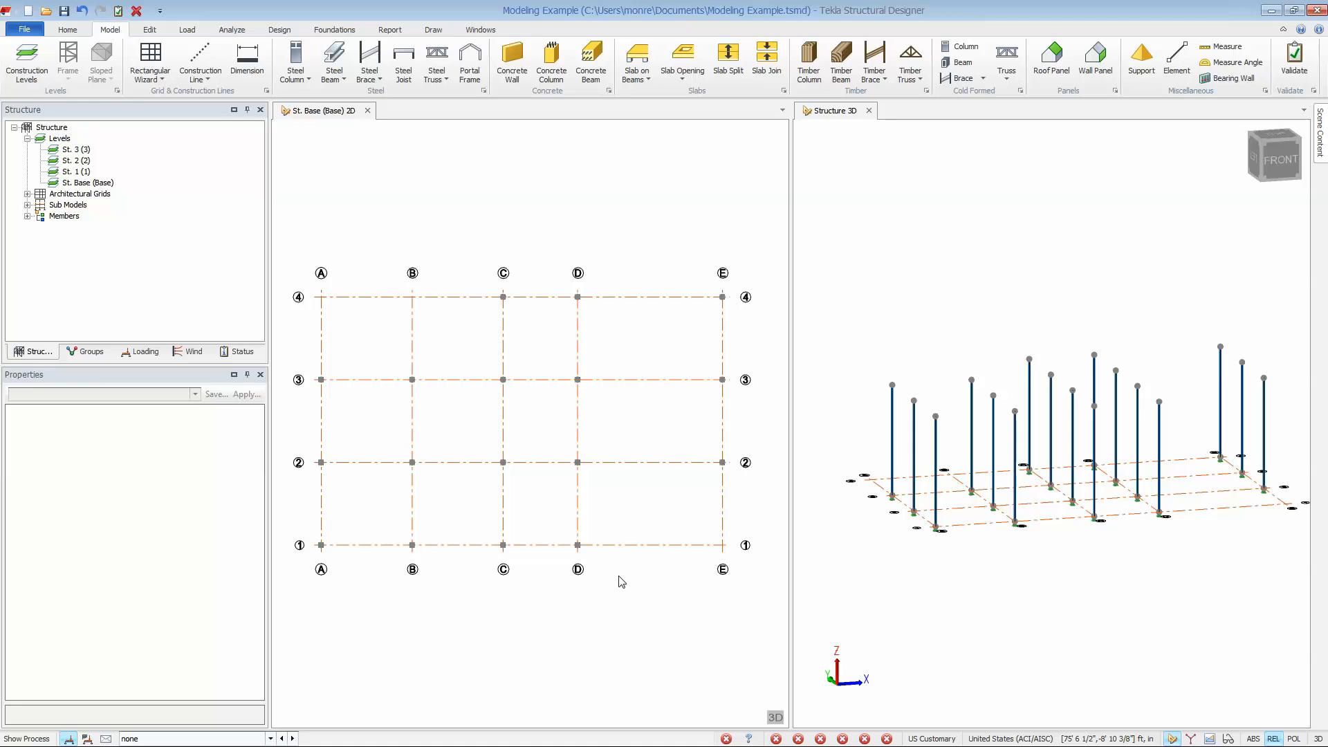
# Open the St. 1 plan view and start a steel beam with the Composite Beam w/c property set.
pyautogui.click(79, 175)
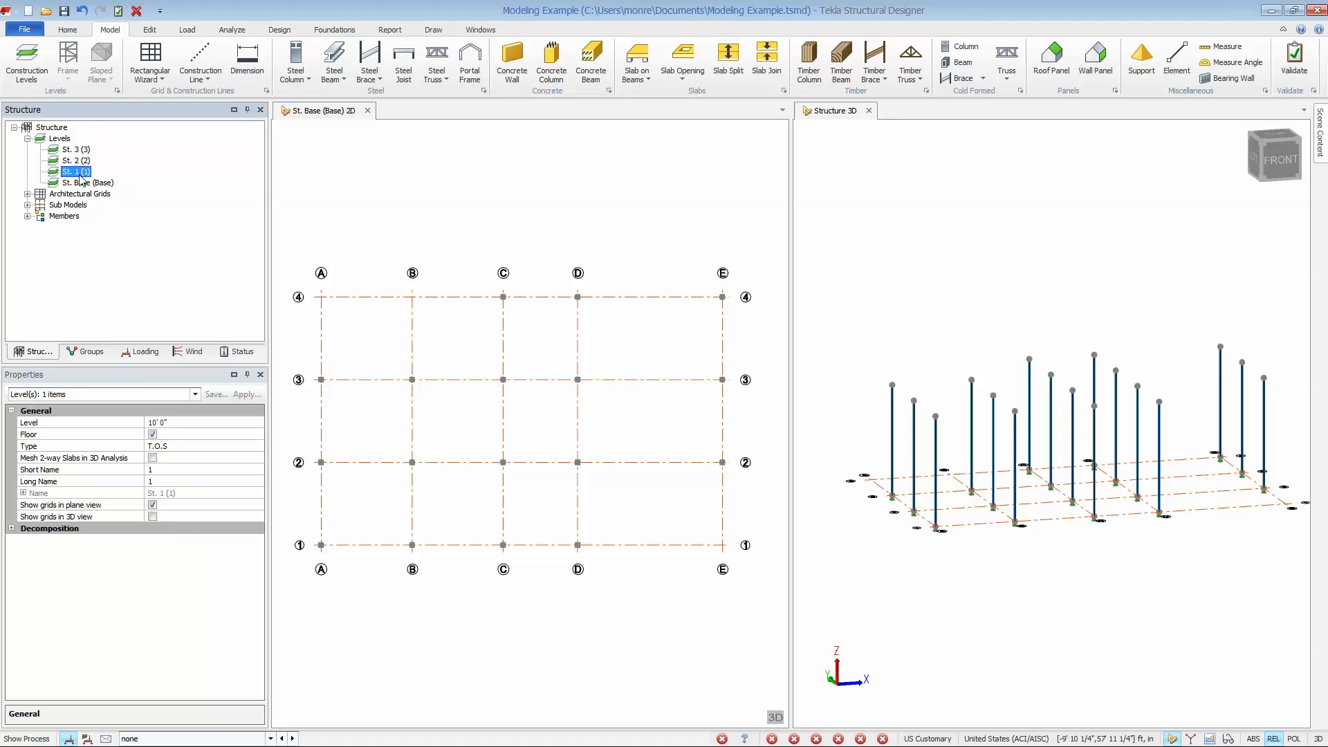
pyautogui.doubleClick(79, 174)
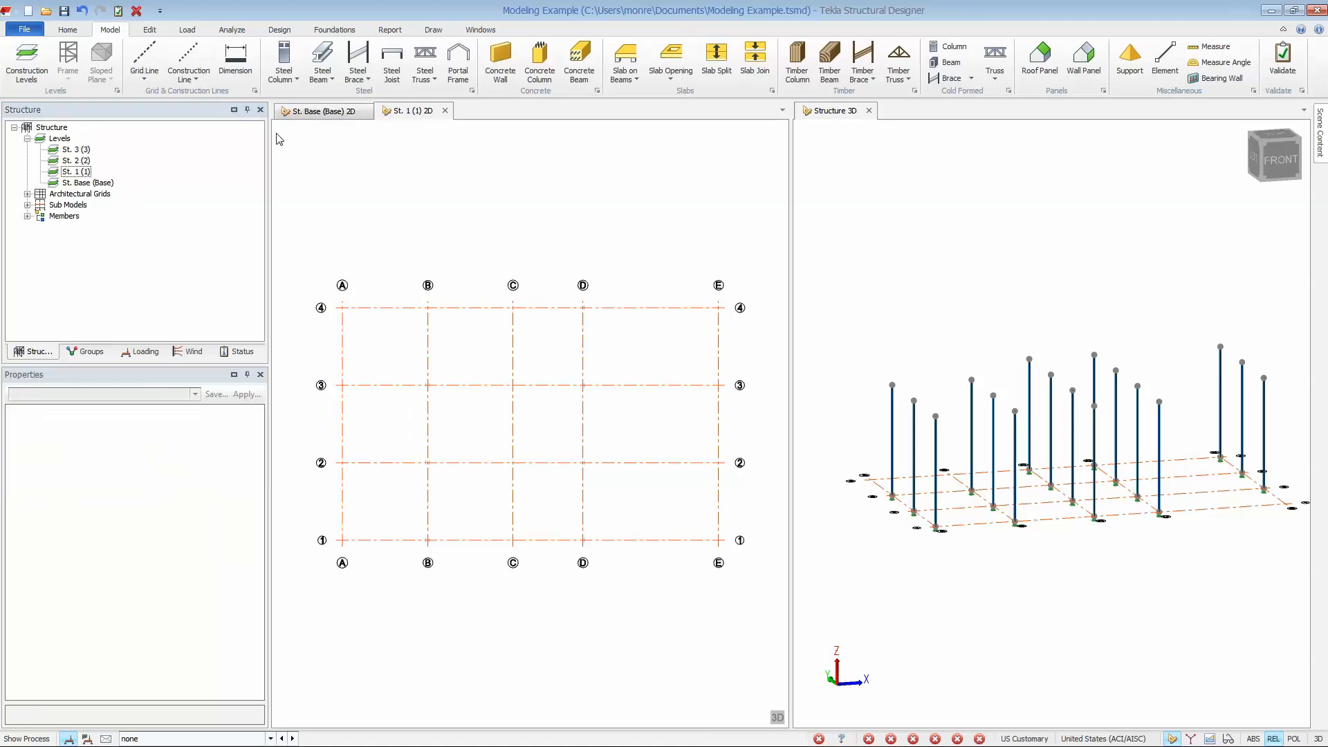
pyautogui.click(322, 59)
pyautogui.click(195, 395)
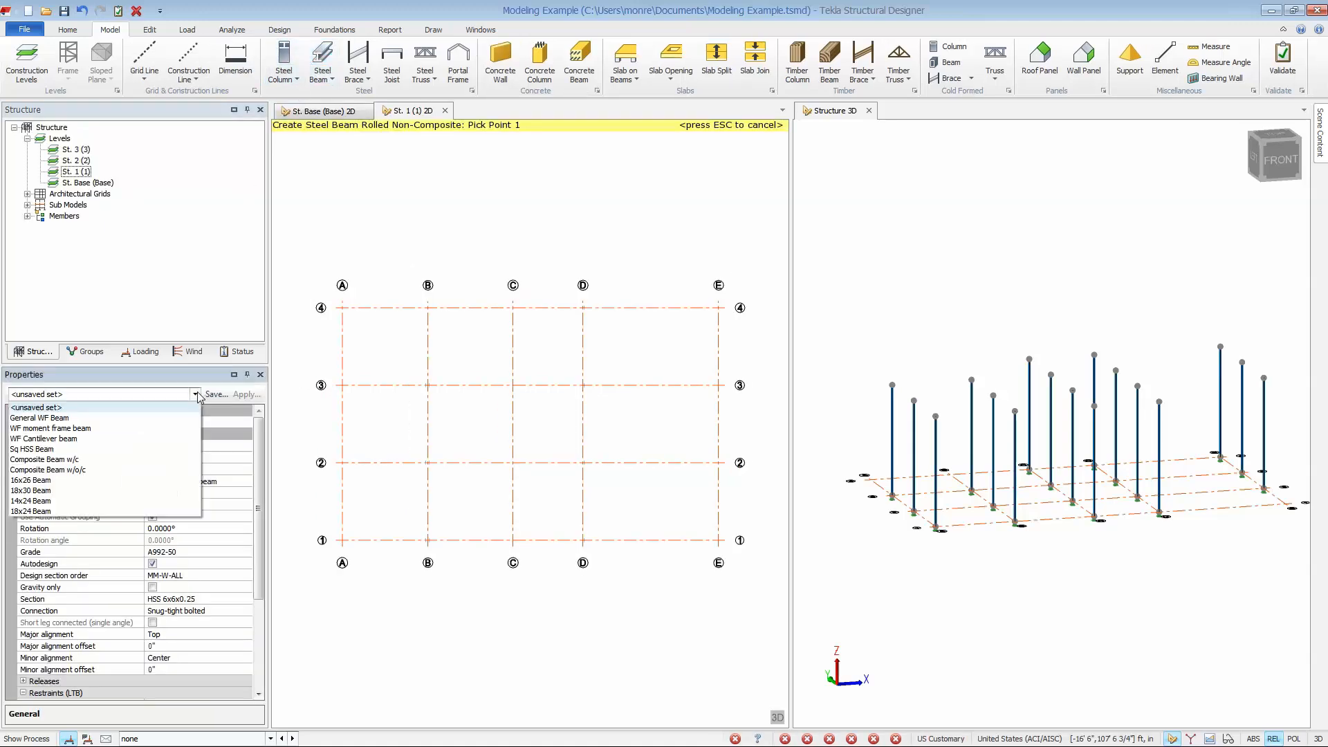
pyautogui.click(170, 460)
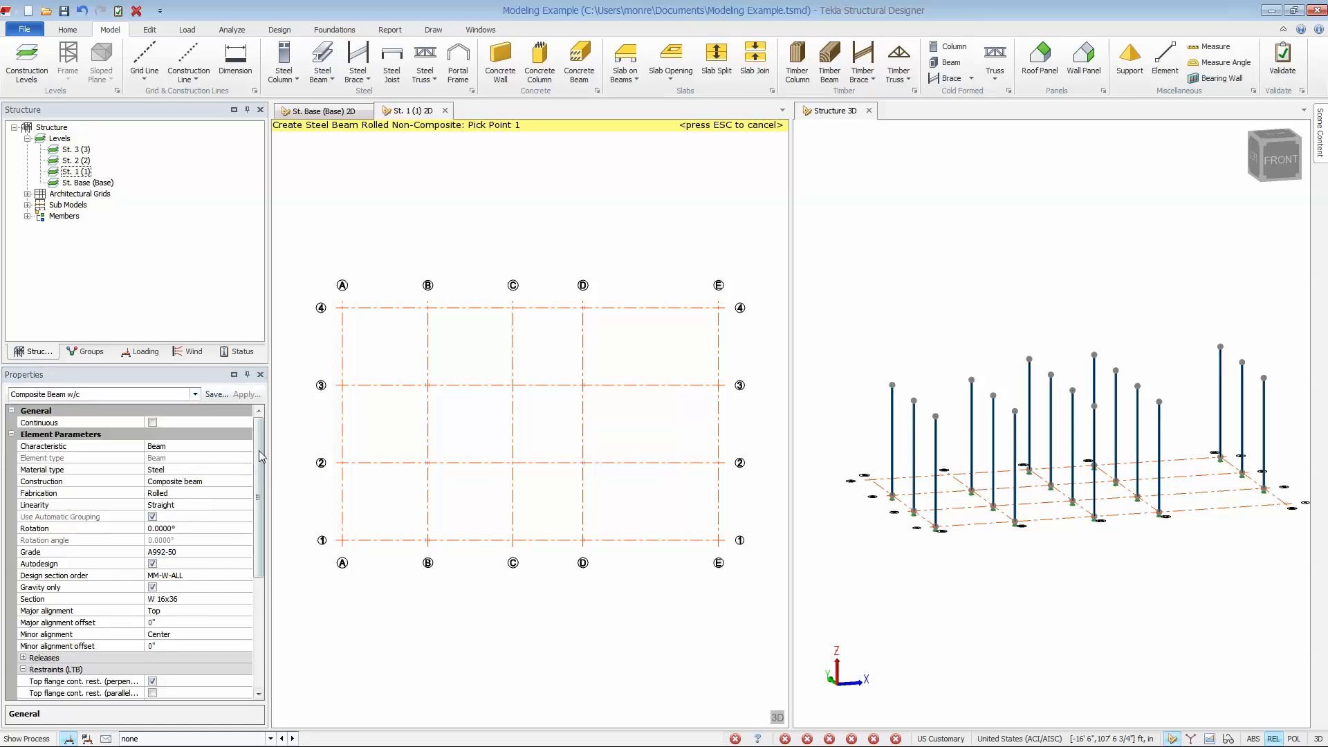
# Review the composite beam's deflection limits, camber, composite slab stud strength and connector layout properties.
pyautogui.moveTo(258, 450); pyautogui.dragTo(261, 572)
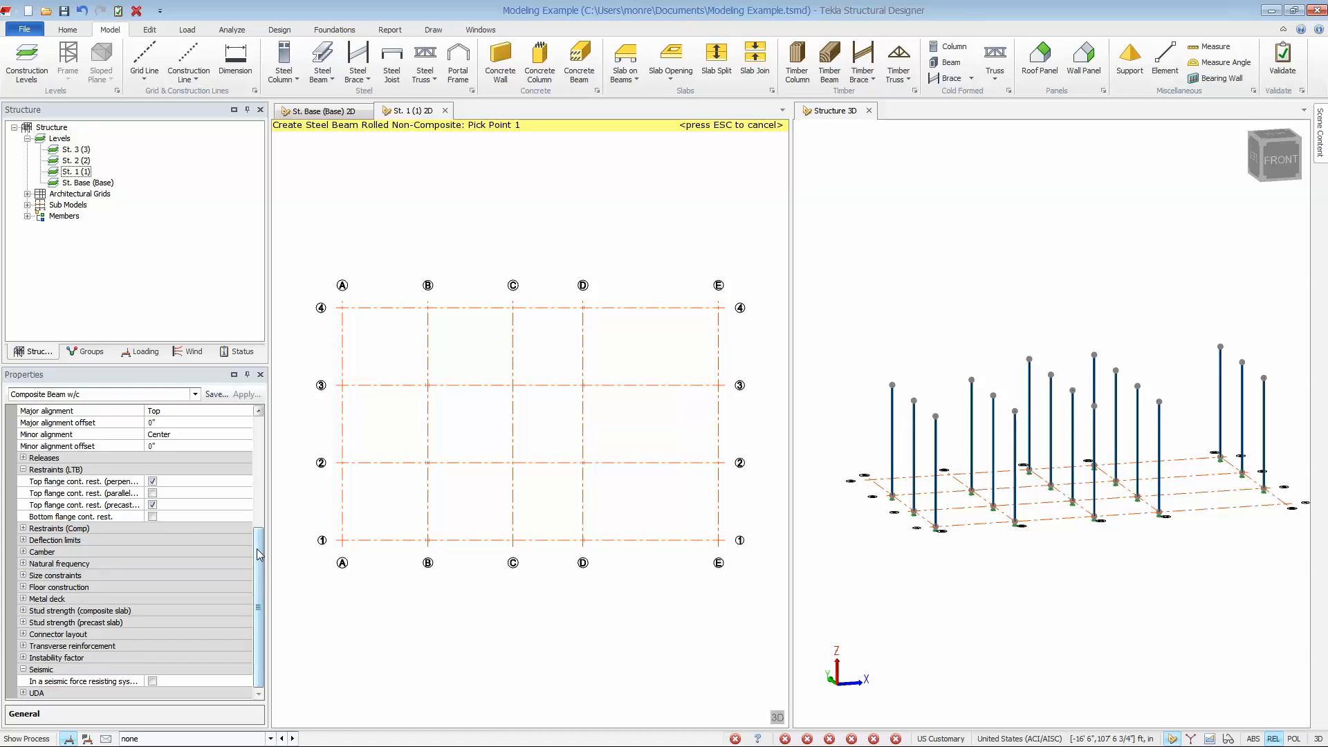
pyautogui.click(23, 540)
pyautogui.click(22, 540)
pyautogui.click(23, 552)
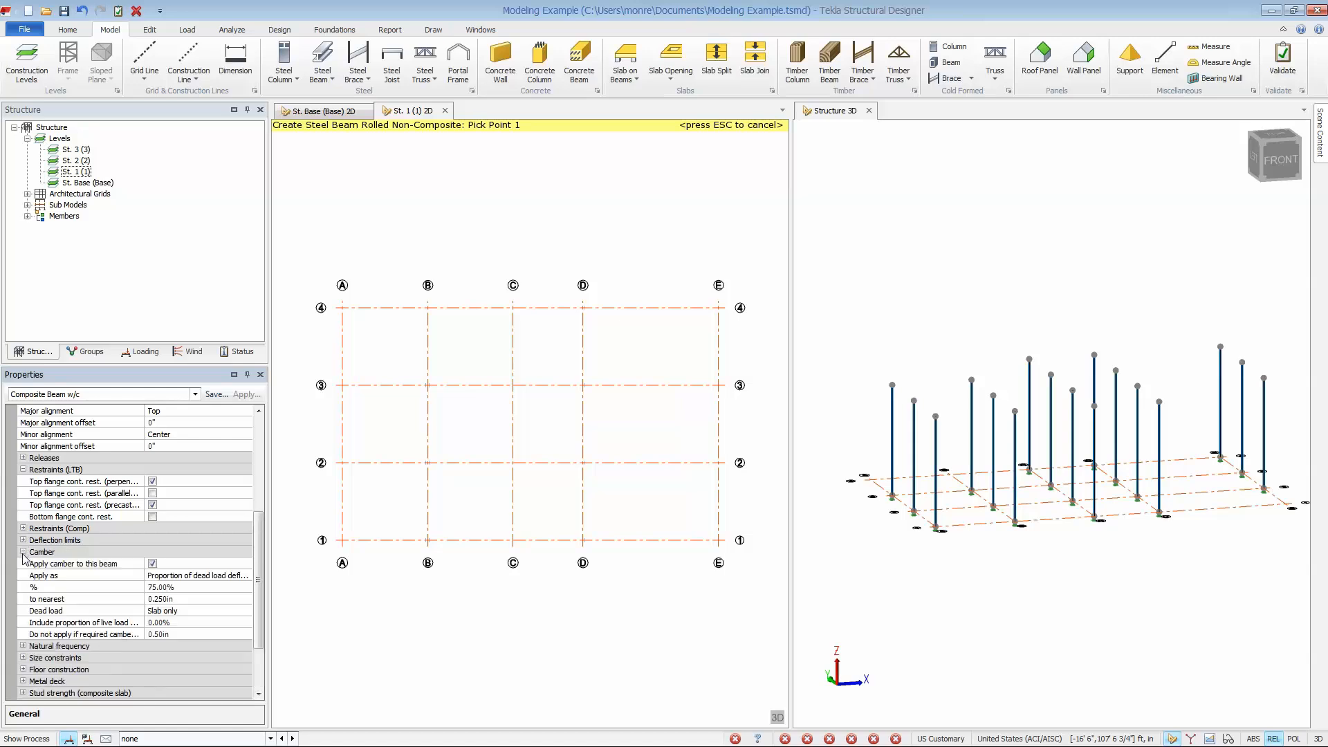
pyautogui.click(22, 552)
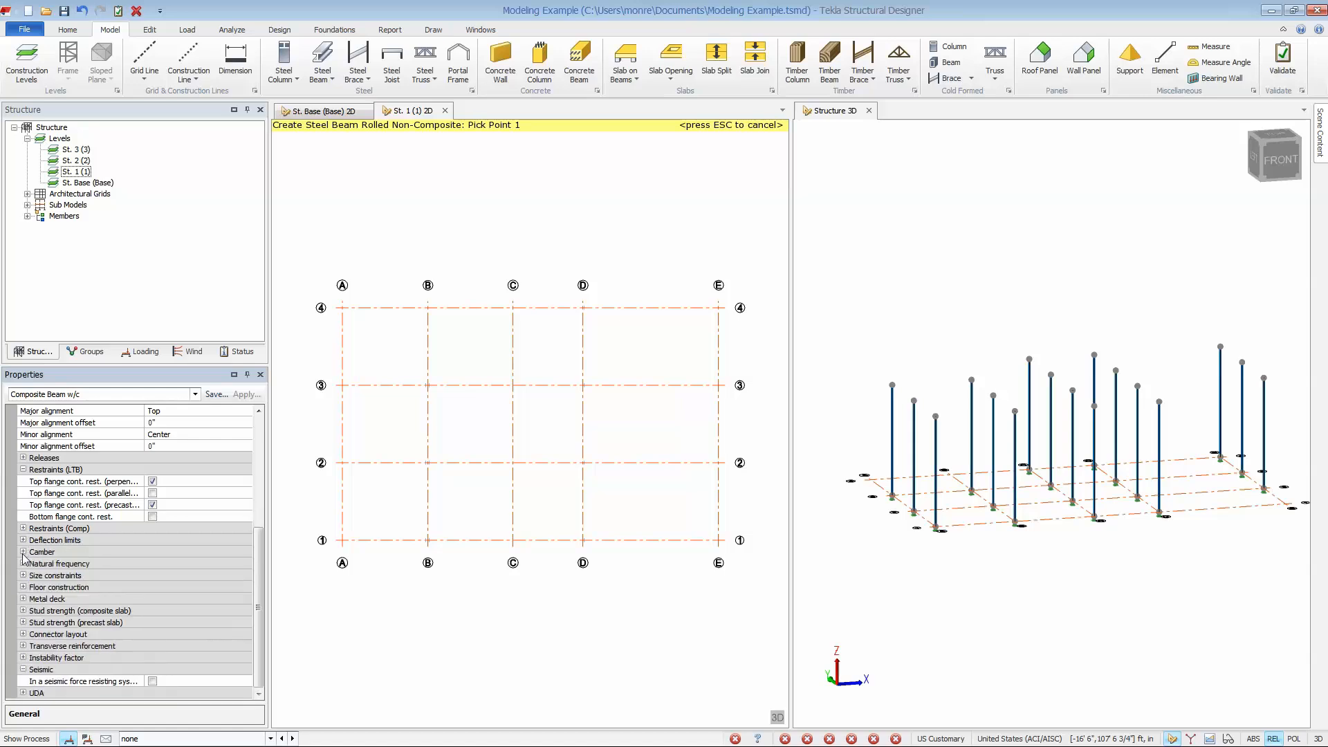
pyautogui.click(23, 611)
pyautogui.click(23, 611)
pyautogui.click(23, 635)
pyautogui.click(23, 634)
# Place composite beams along the grids in bays A–E/2–3 and B–D/1–4, plus a diagonal beam from B3 to C4.
pyautogui.moveTo(296, 366); pyautogui.dragTo(759, 503)
pyautogui.moveTo(413, 275); pyautogui.dragTo(623, 603)
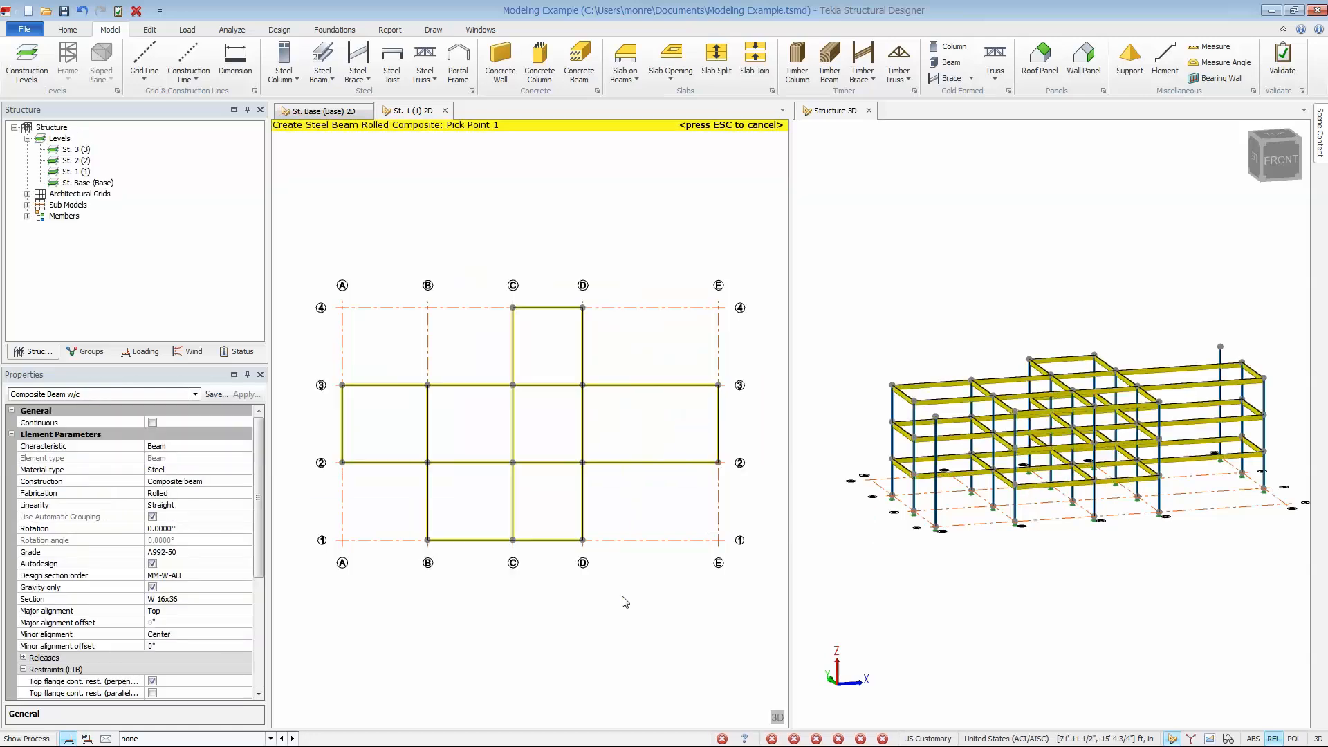
pyautogui.click(428, 385)
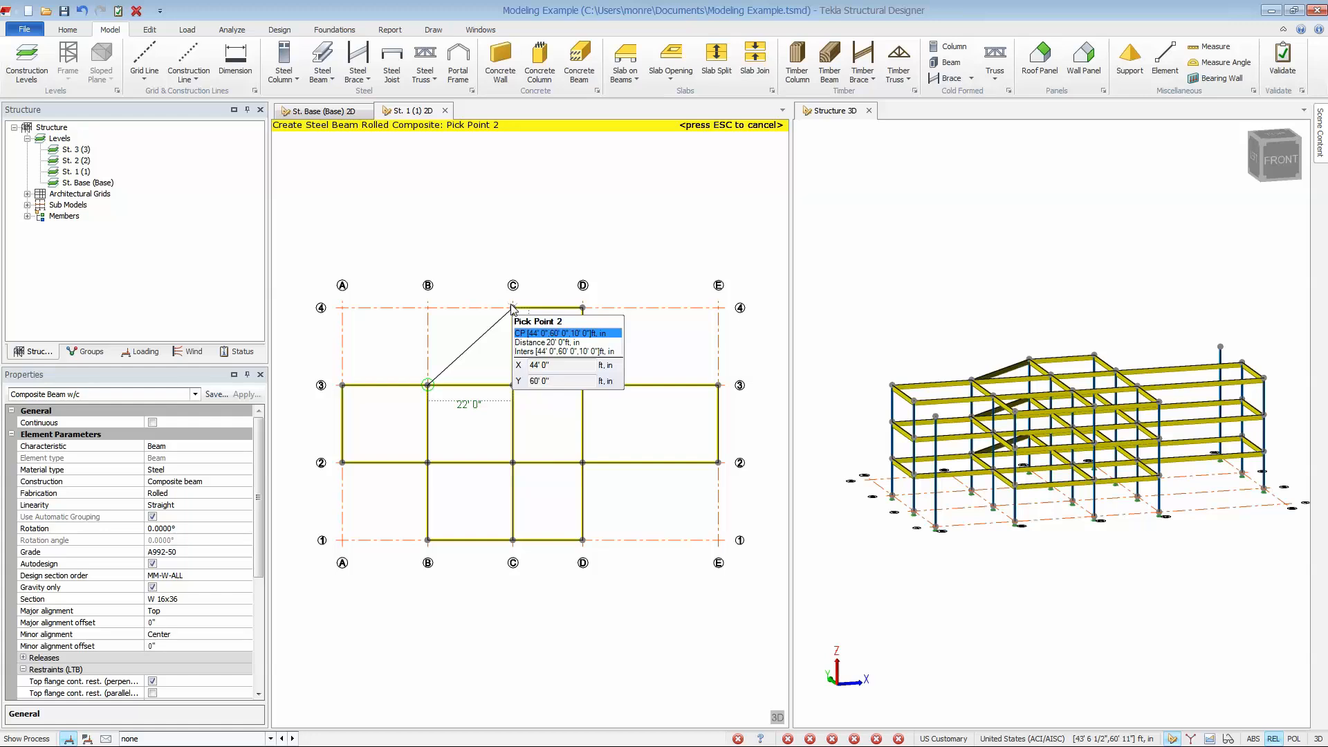
pyautogui.click(512, 308)
# Place General WF Beam members along A2–A1–B1 and D4–E4–E3 on the St. 1 plan.
pyautogui.click(186, 395)
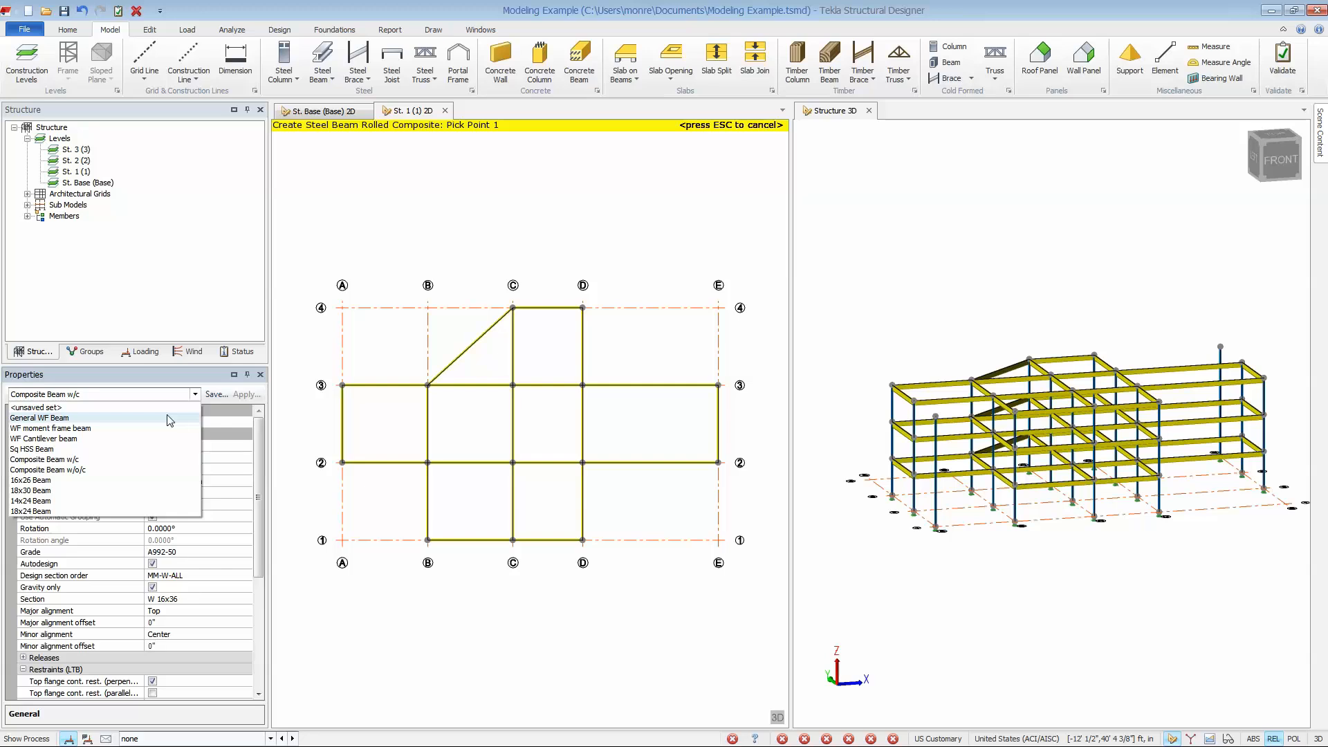
pyautogui.click(164, 419)
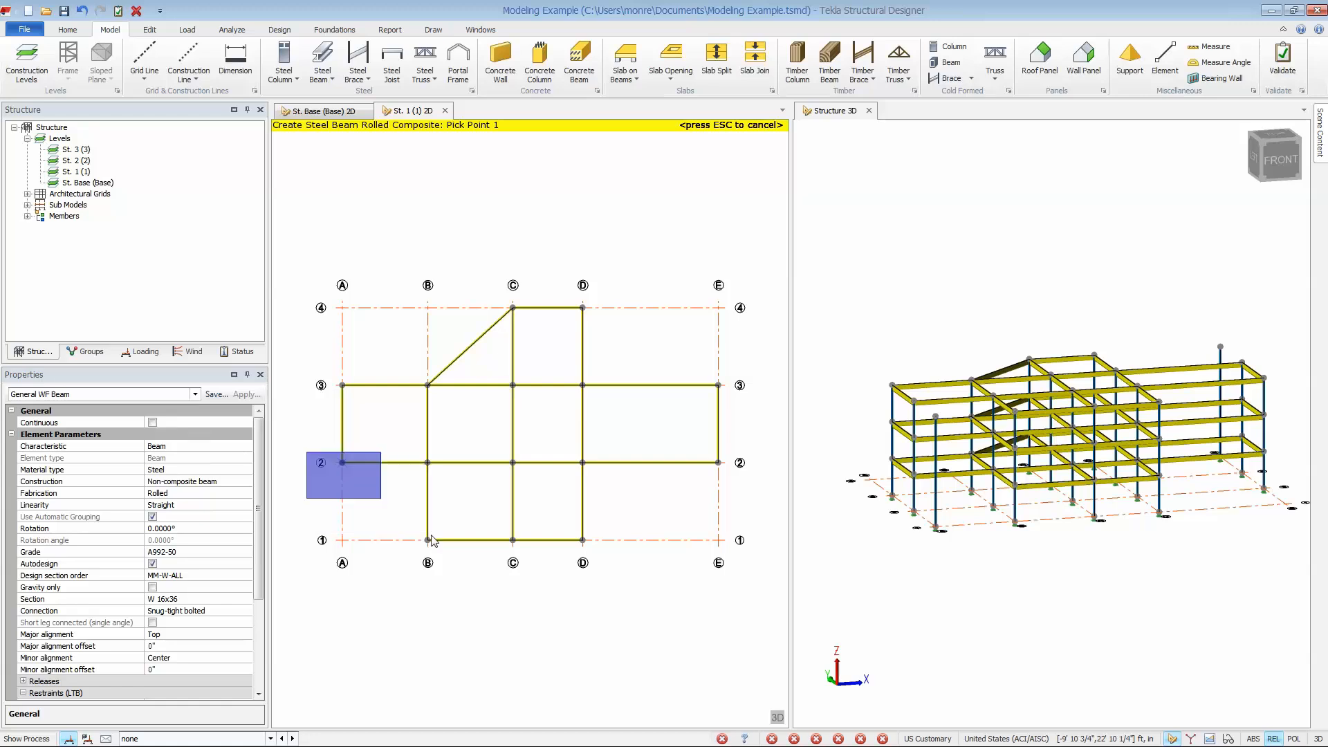
pyautogui.moveTo(431, 540); pyautogui.dragTo(470, 575)
pyautogui.moveTo(559, 271); pyautogui.dragTo(754, 400)
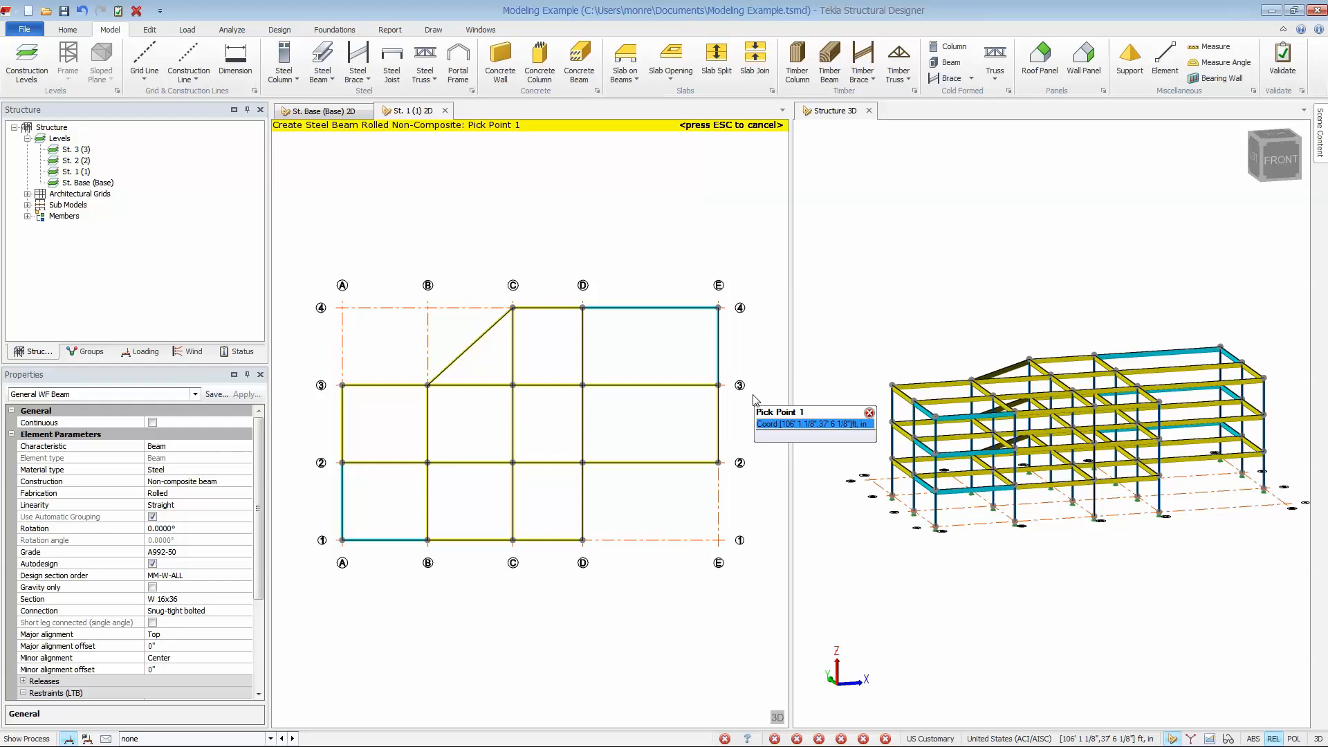
pyautogui.press('Escape')
pyautogui.press('Escape')
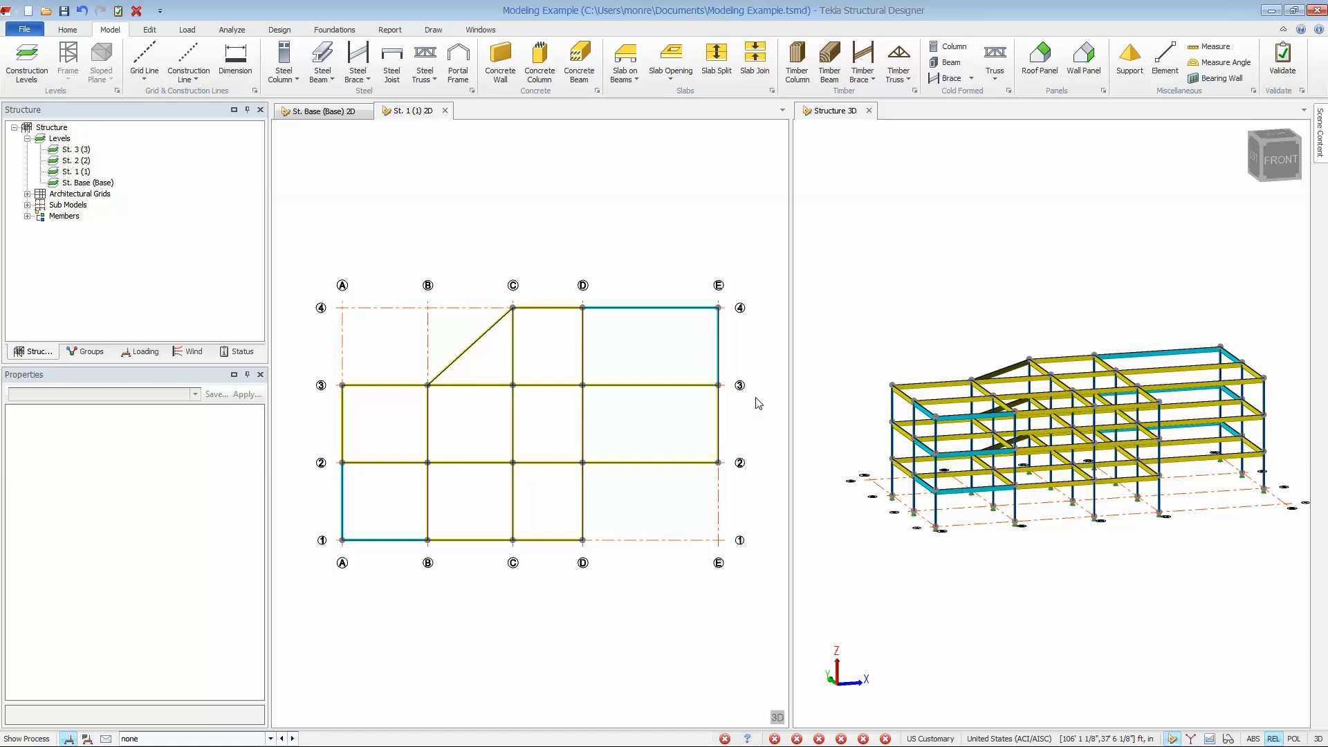
# Dock the Structure 3D view in the same group as the plan views and bring St. 1 2D forward.
pyautogui.moveTo(929, 568)
pyautogui.mouseDown(button='middle')
pyautogui.moveTo(927, 518)
pyautogui.moveTo(882, 577)
pyautogui.moveTo(925, 579)
pyautogui.mouseUp(button='middle')
pyautogui.moveTo(853, 121); pyautogui.dragTo(457, 114)
pyautogui.click(410, 112)
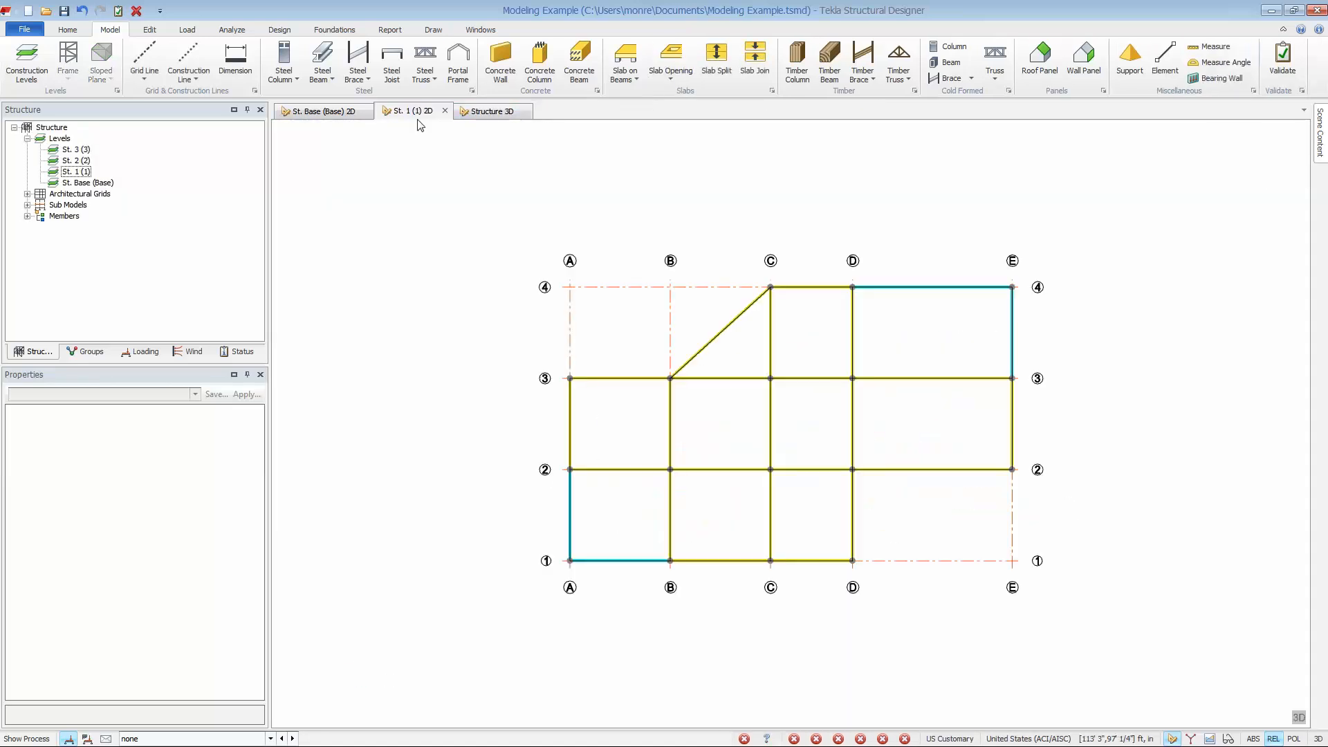
# Try to place a Composite Beam w/c from beam B3–C3's third point near B to a point 6'6" along the diagonal beam.
pyautogui.scroll(3, 736, 353)
pyautogui.scroll(1, 738, 354)
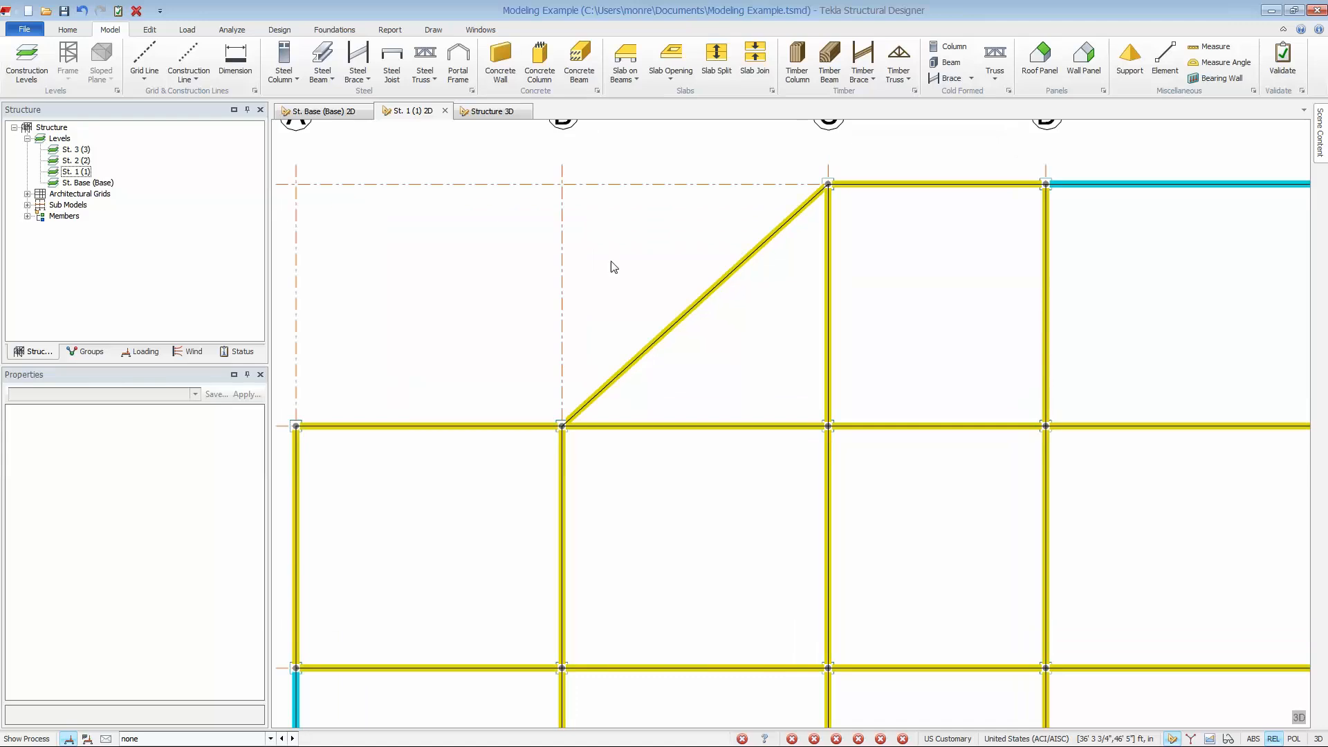
pyautogui.click(320, 69)
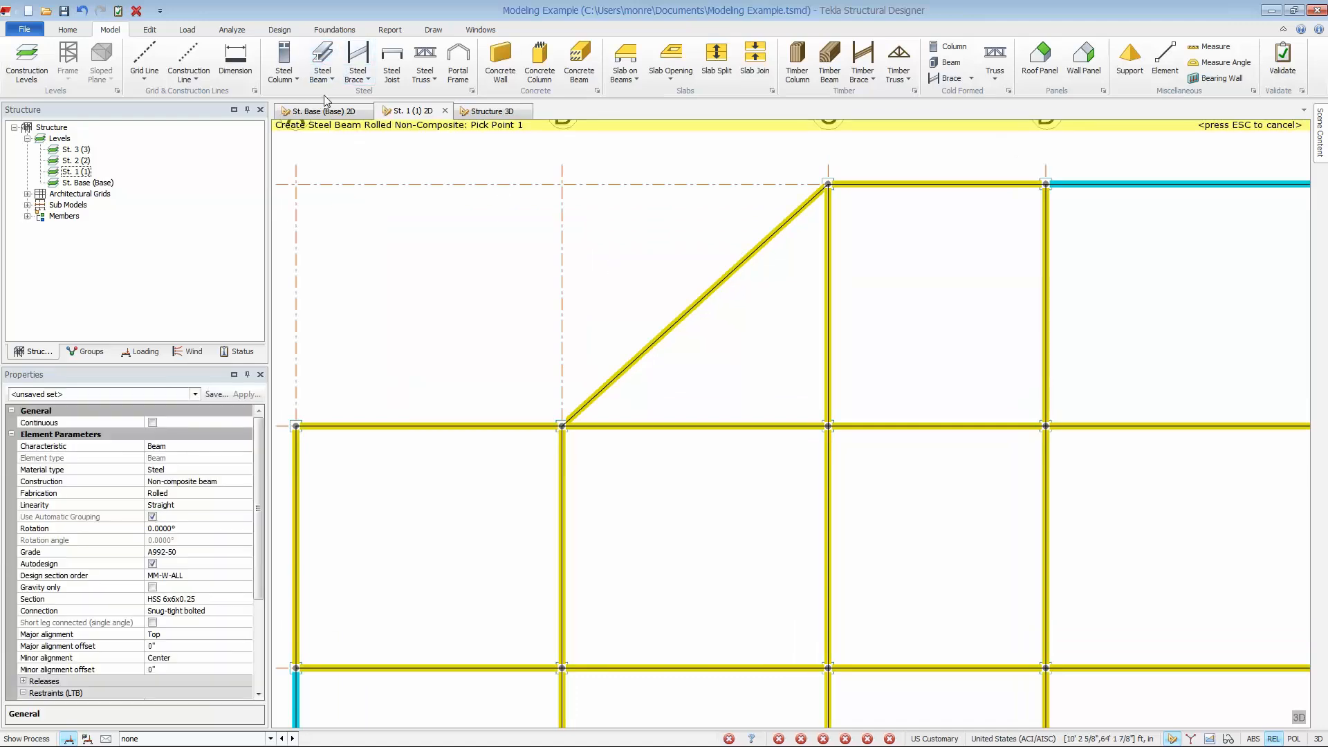
pyautogui.click(166, 399)
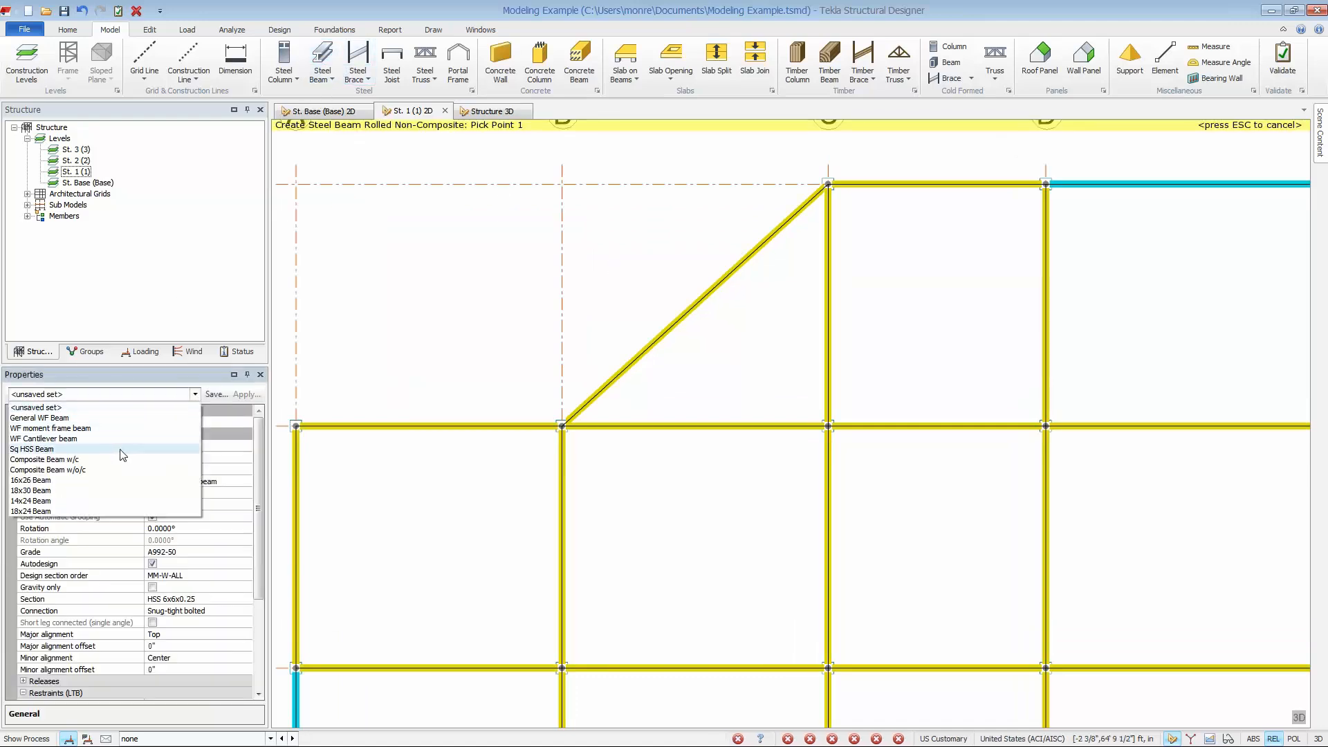
pyautogui.click(113, 460)
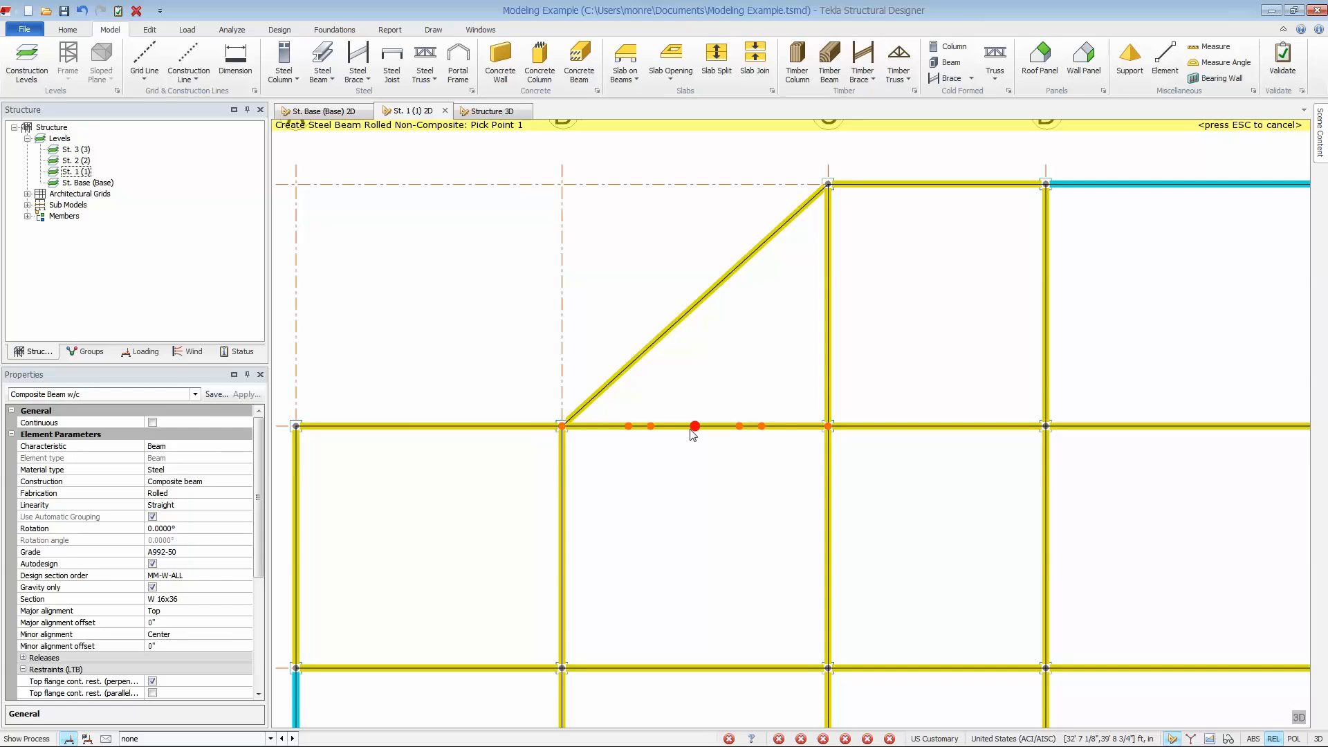
pyautogui.click(651, 426)
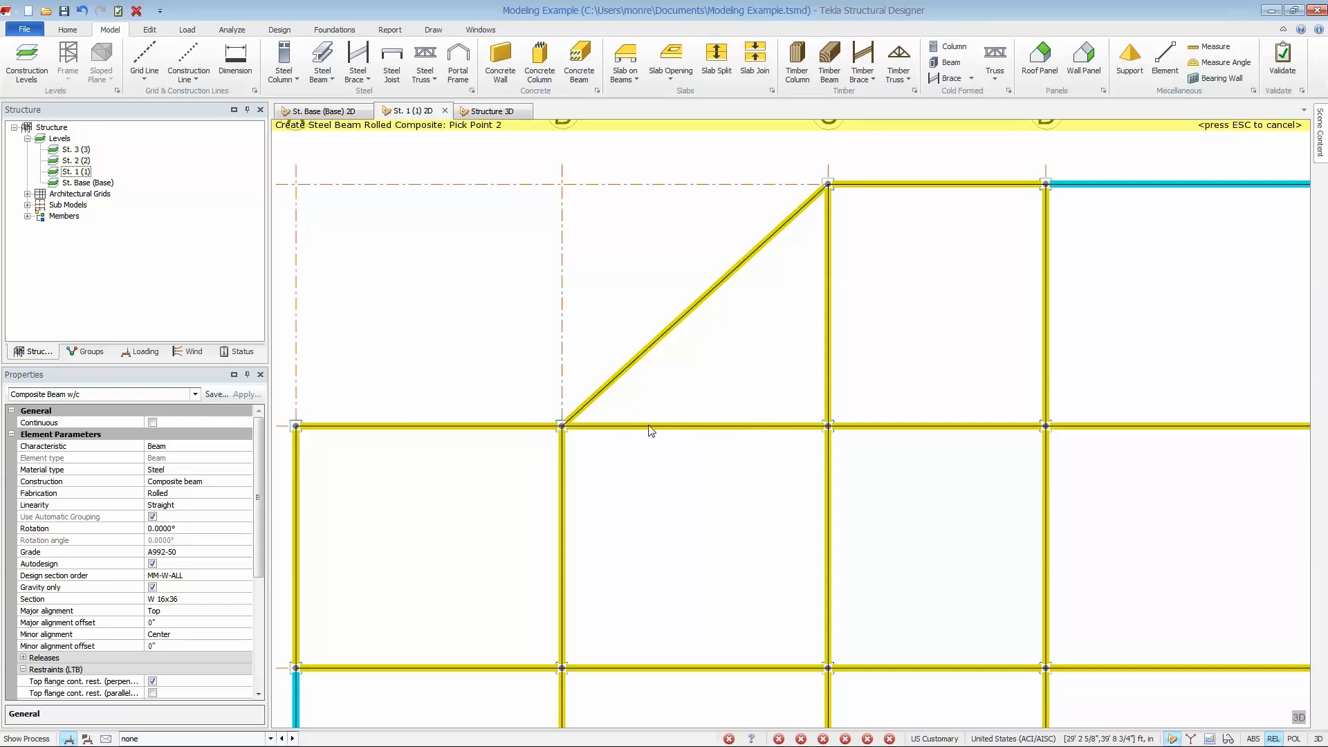
pyautogui.click(681, 324)
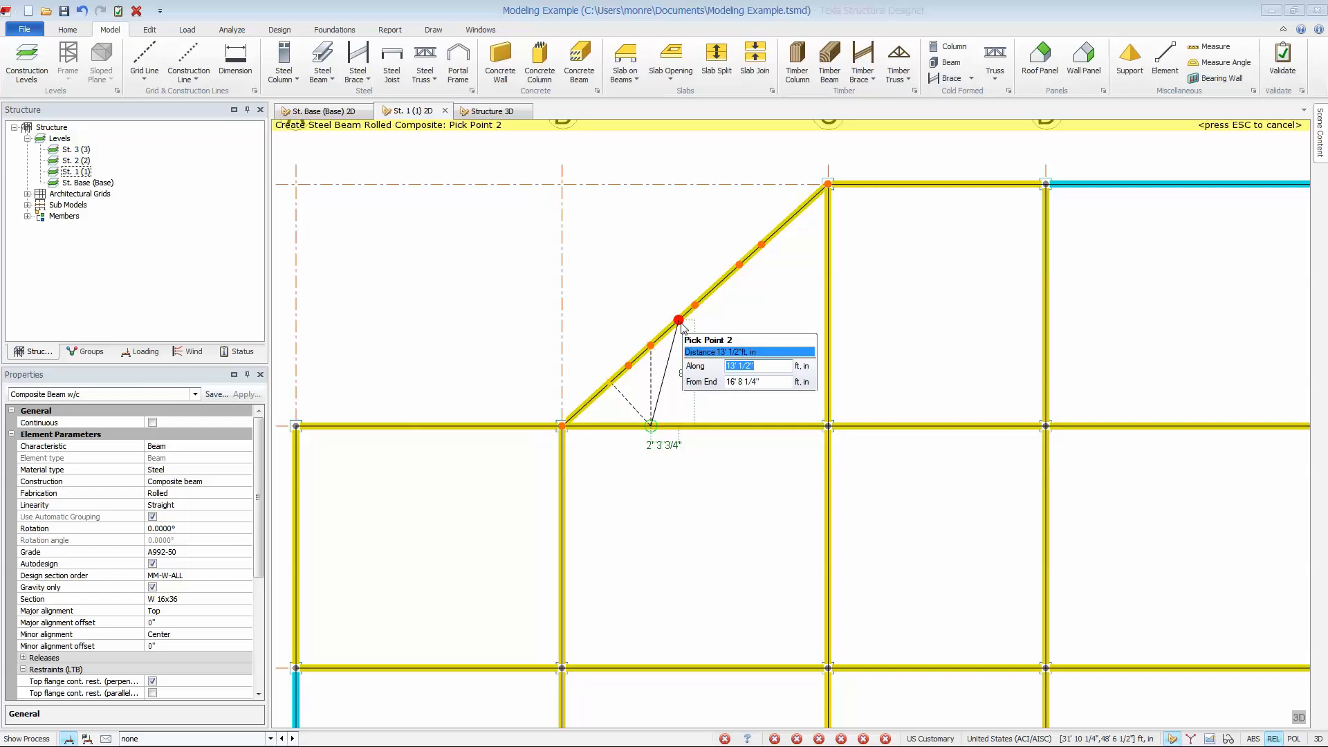
pyautogui.write("6' ")
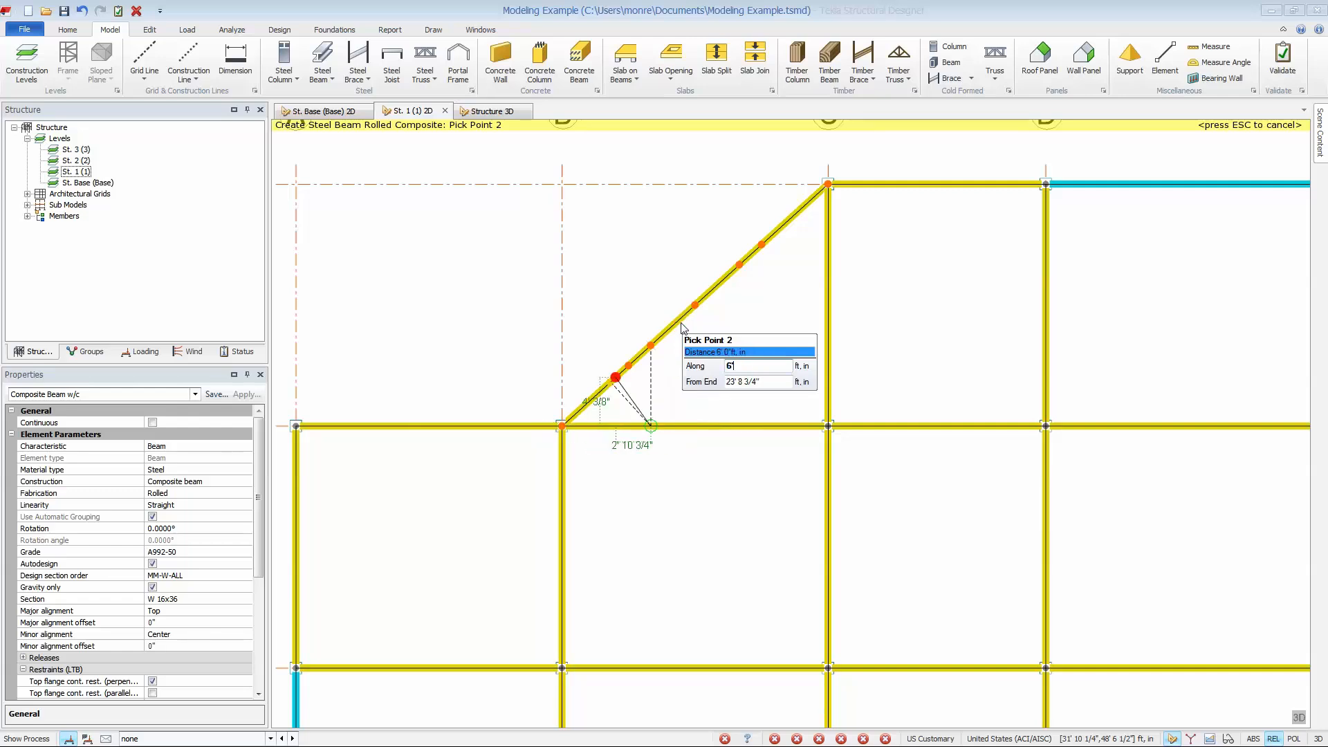
pyautogui.write('6')
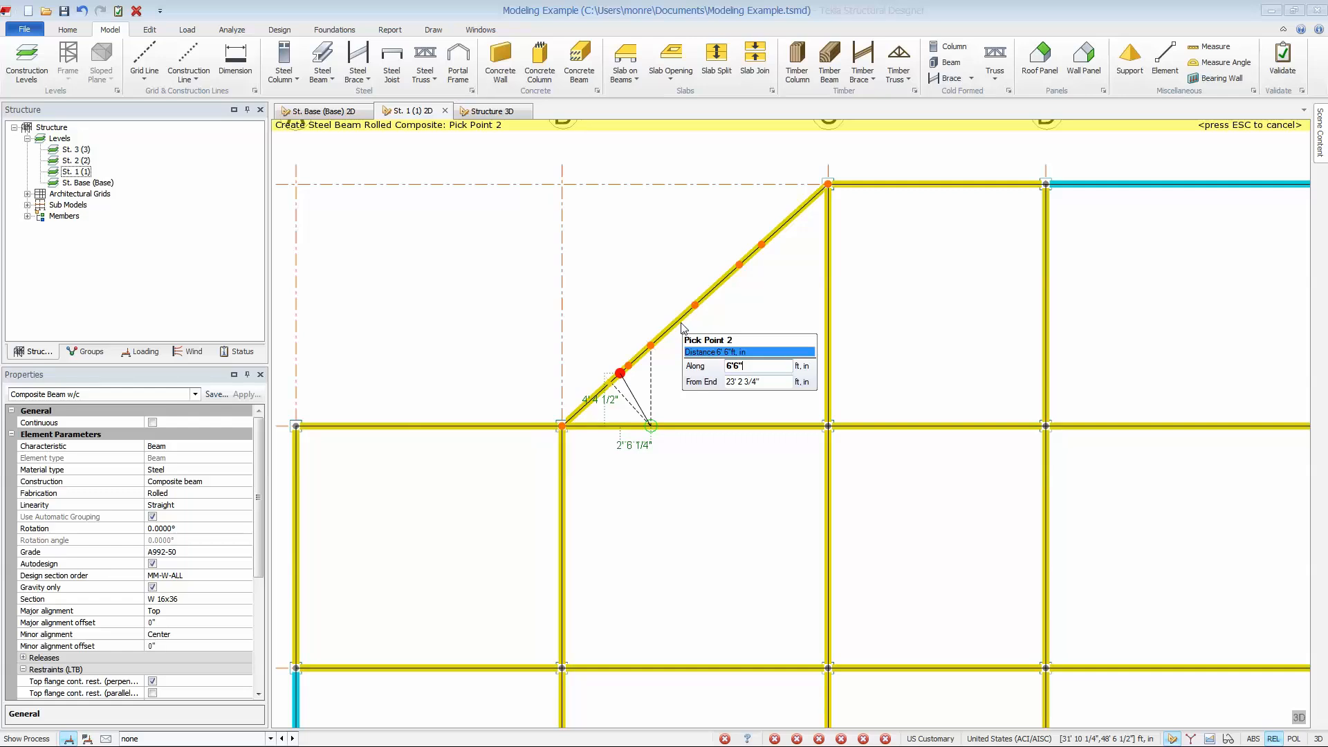
pyautogui.write('"')
pyautogui.press('Tab')
pyautogui.write('3')
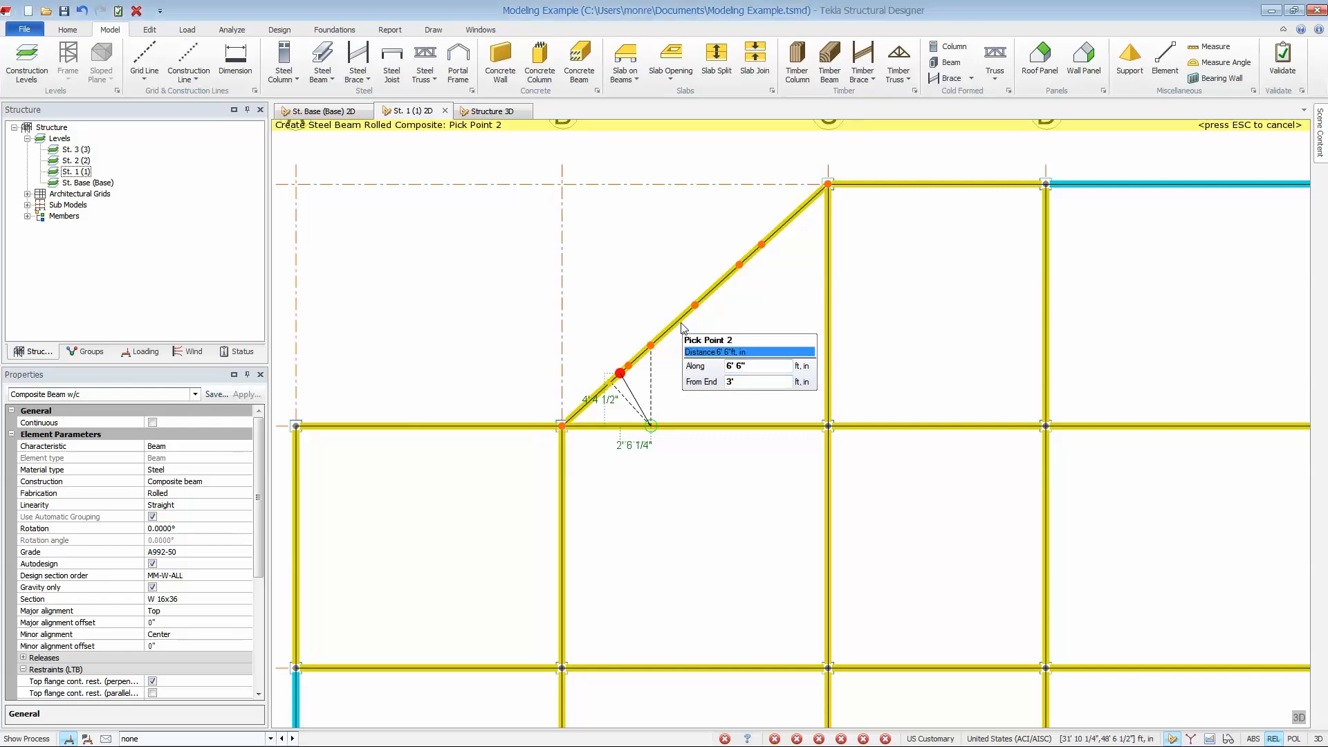
pyautogui.press('Return')
# Review the display options for members in the Scene Content, then dismiss them without changes.
pyautogui.moveTo(1319, 138)
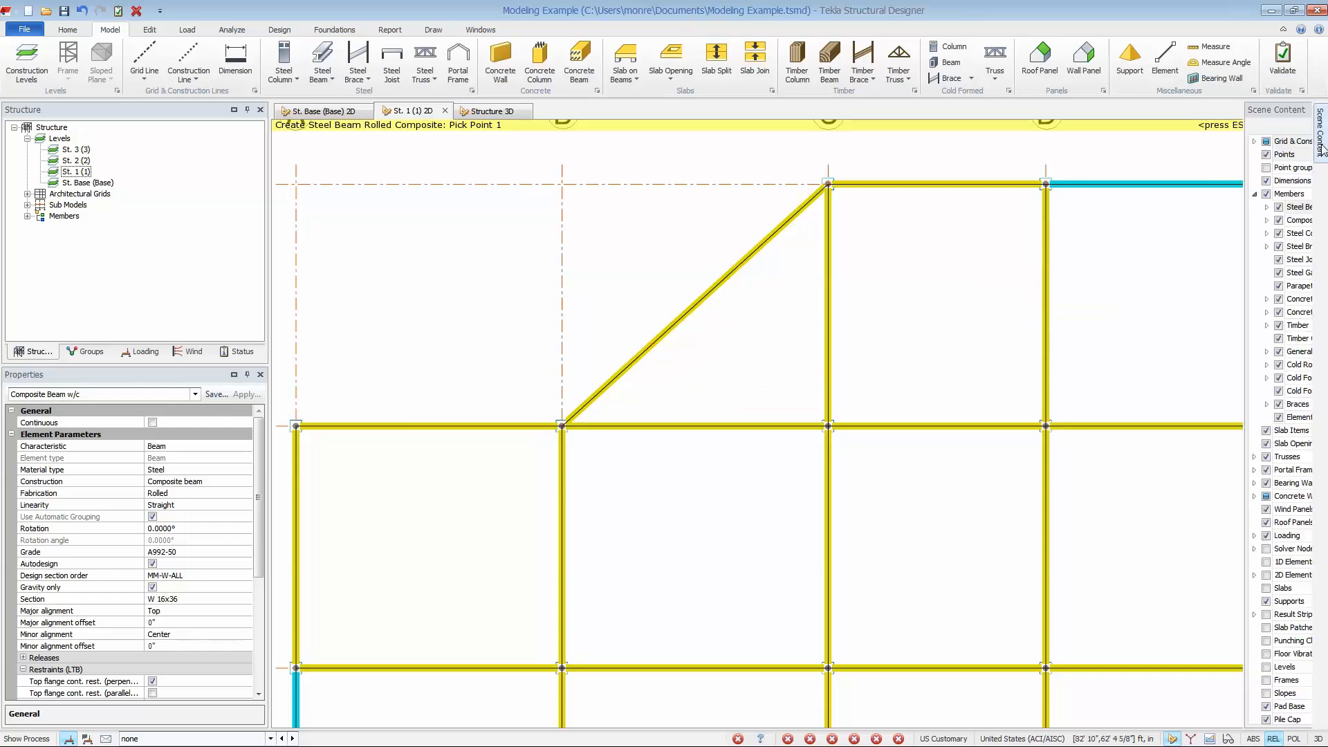
pyautogui.click(1264, 198)
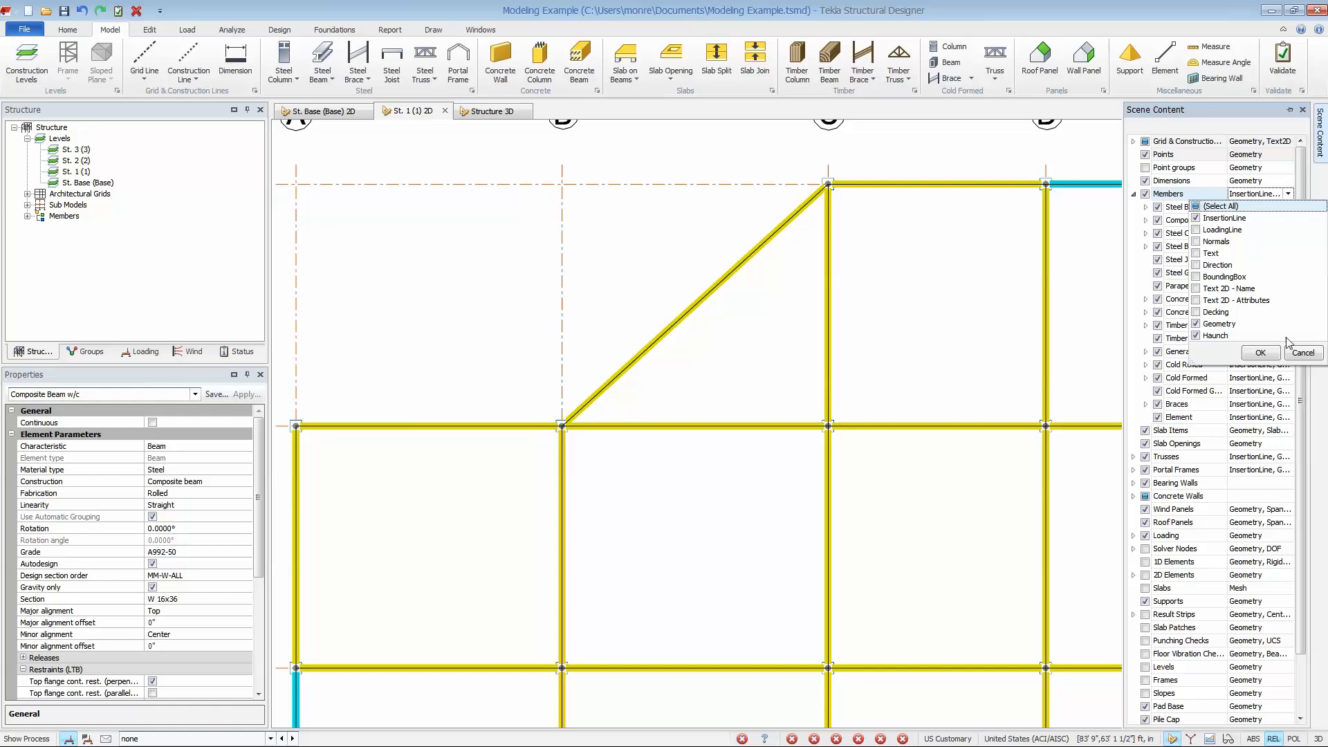
pyautogui.click(1303, 352)
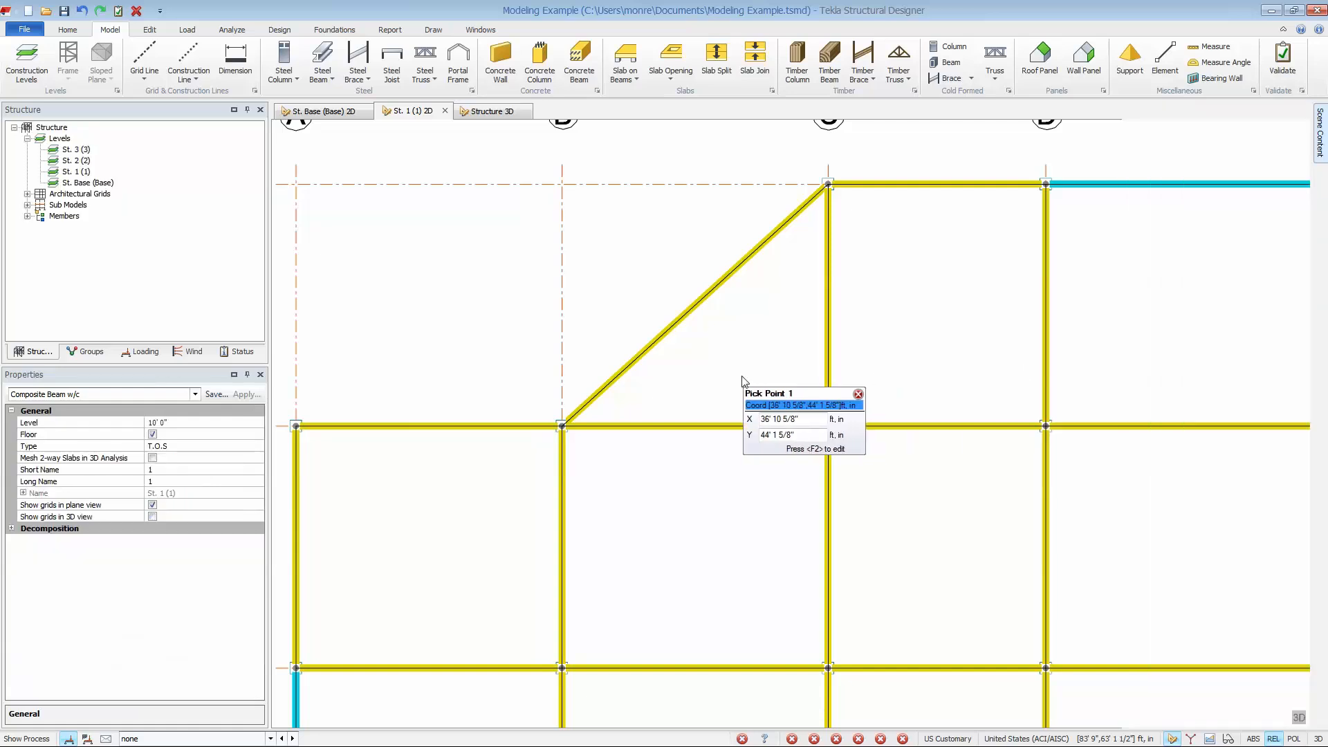
# Start Create Infills for bays A–C/1–3 and apply the Composite Beam w/c attribute set.
pyautogui.scroll(-6, 743, 380)
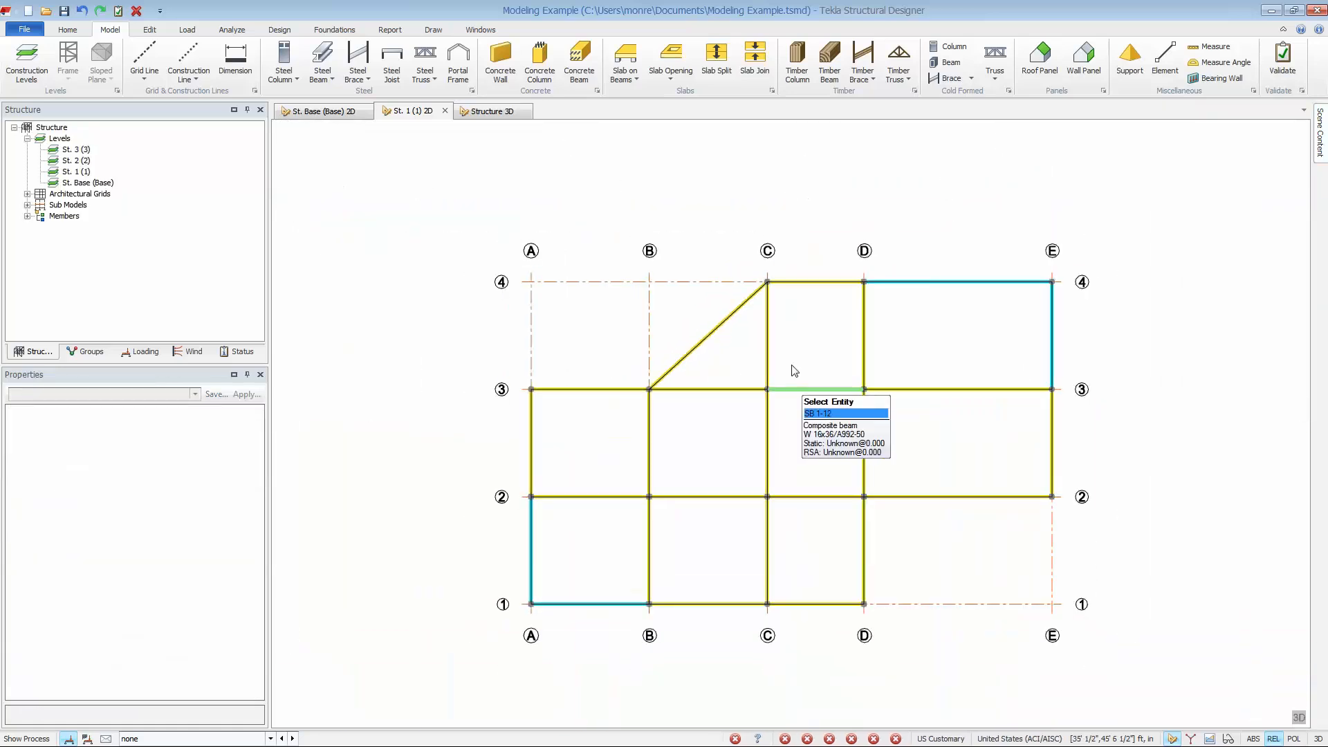
pyautogui.click(157, 31)
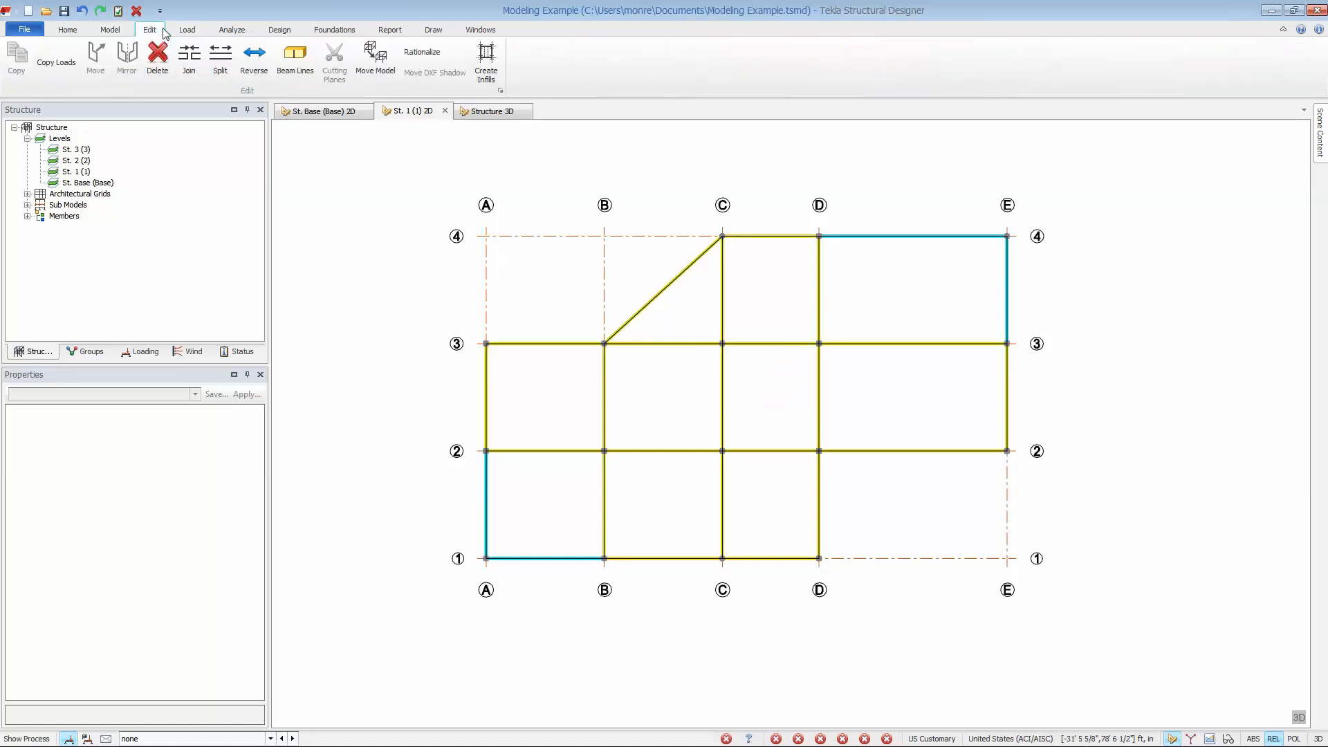
pyautogui.click(494, 64)
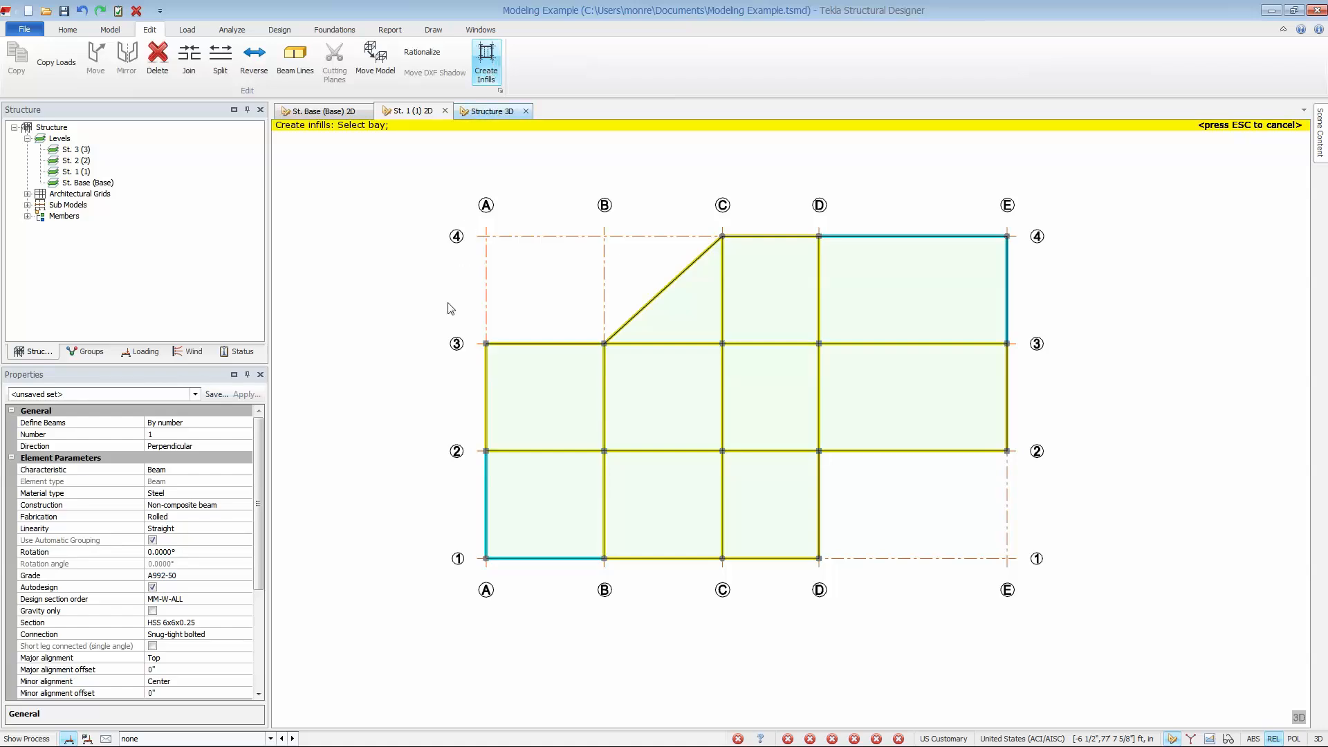
pyautogui.moveTo(442, 320); pyautogui.dragTo(760, 595)
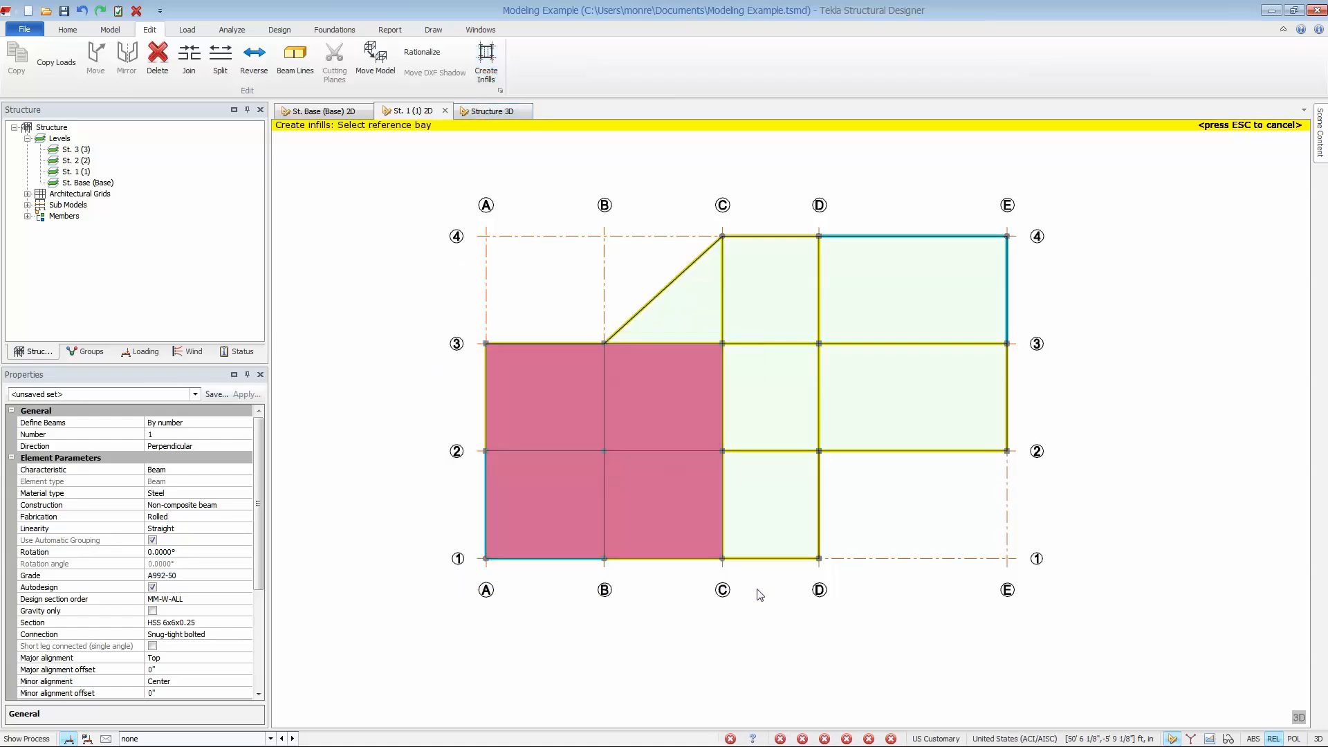
pyautogui.click(186, 396)
pyautogui.click(132, 467)
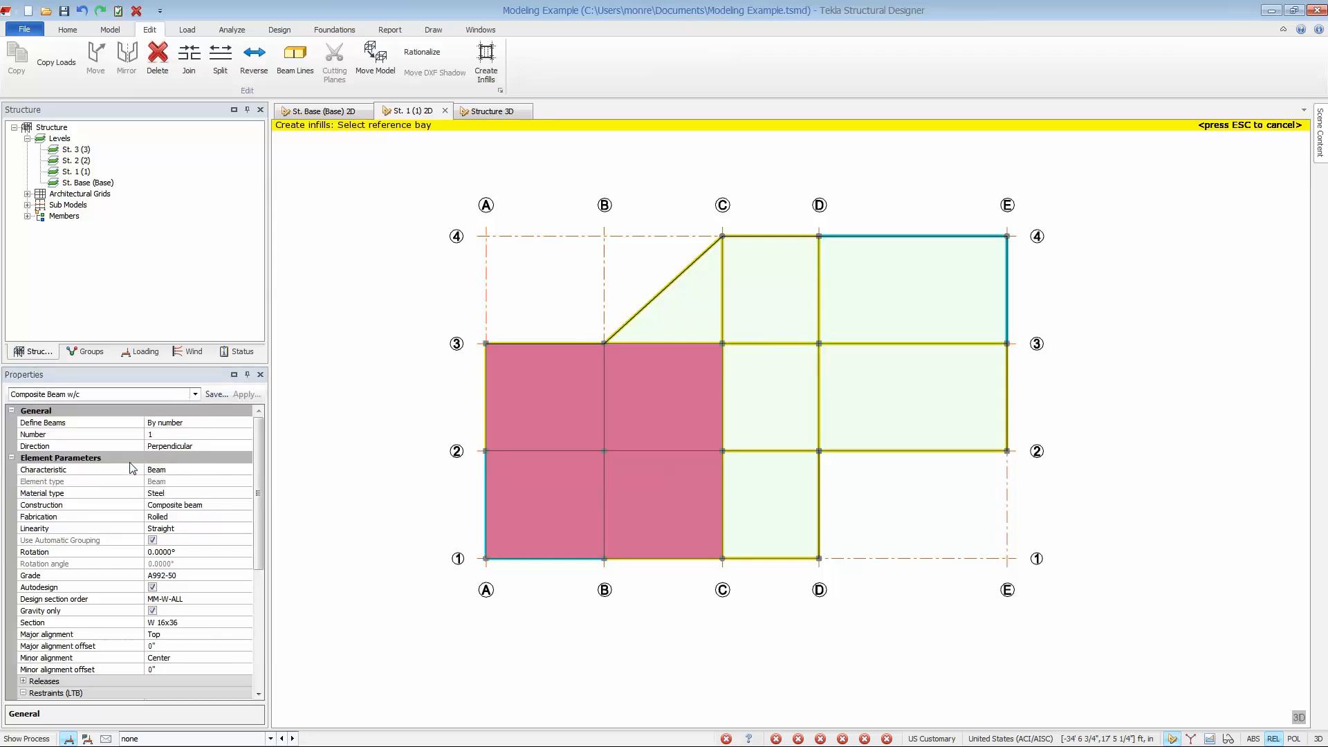
# Create three infill beams by number in each of bays A–C/1–3, running perpendicular to grid line 2.
pyautogui.click(235, 423)
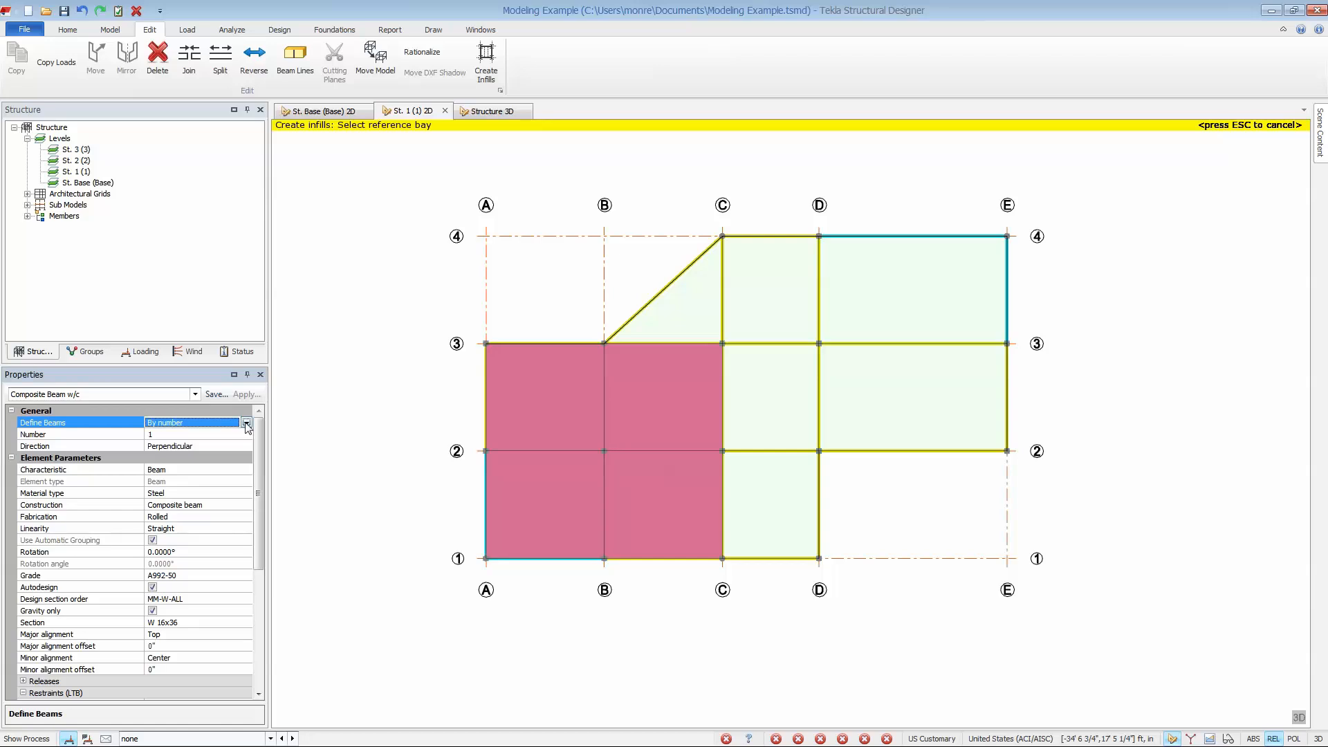
pyautogui.click(247, 424)
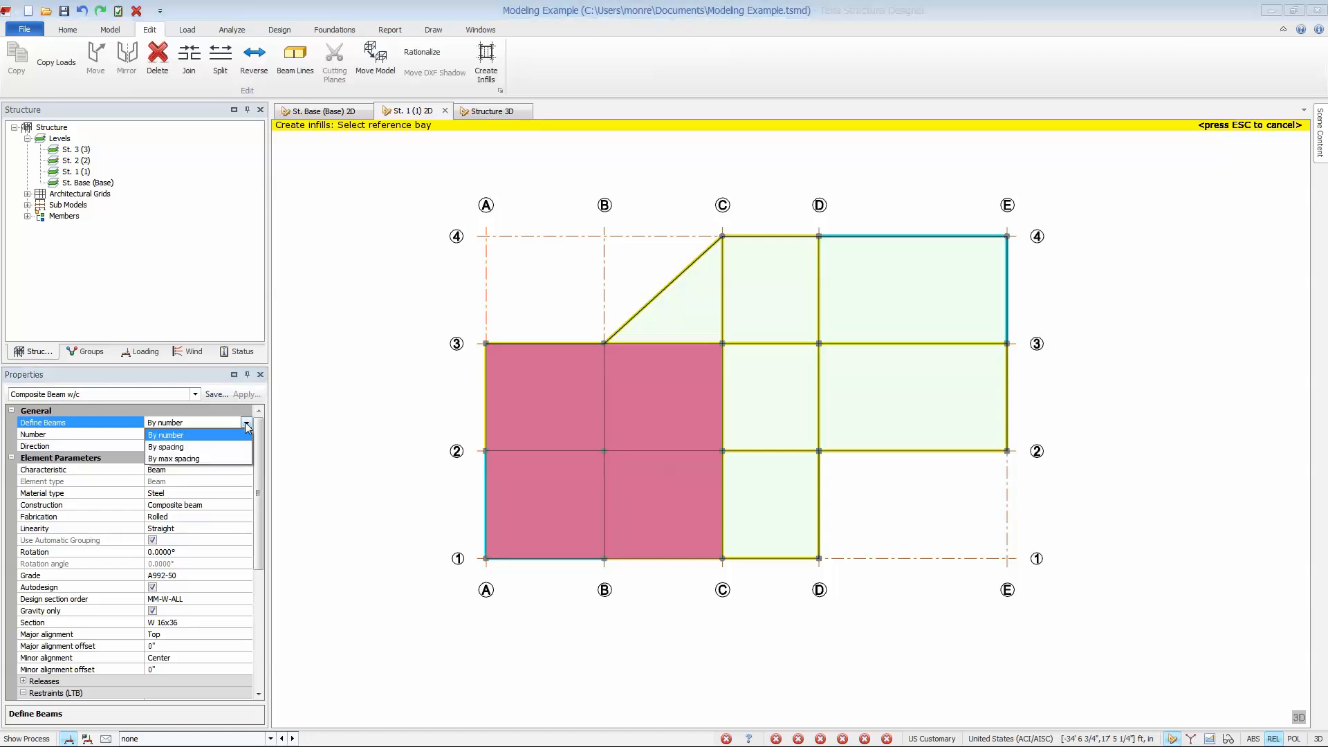
pyautogui.click(242, 439)
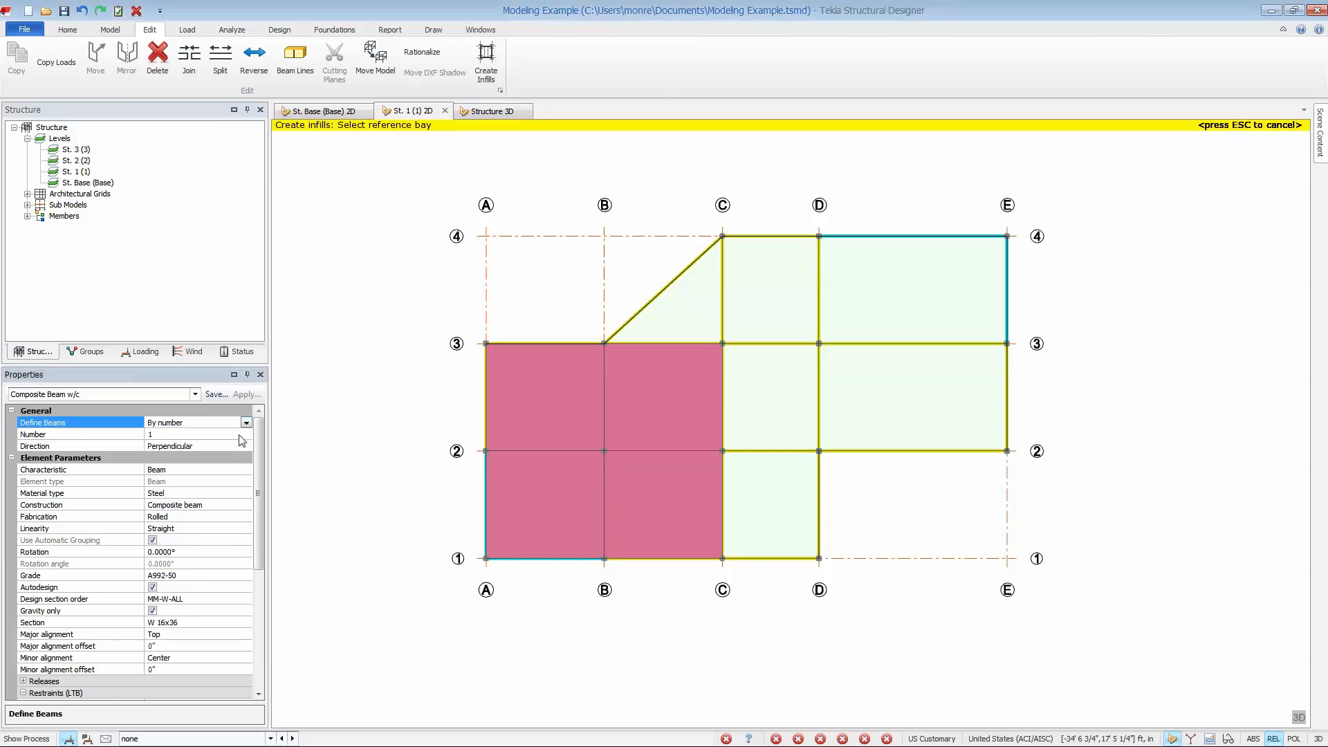
pyautogui.click(240, 434)
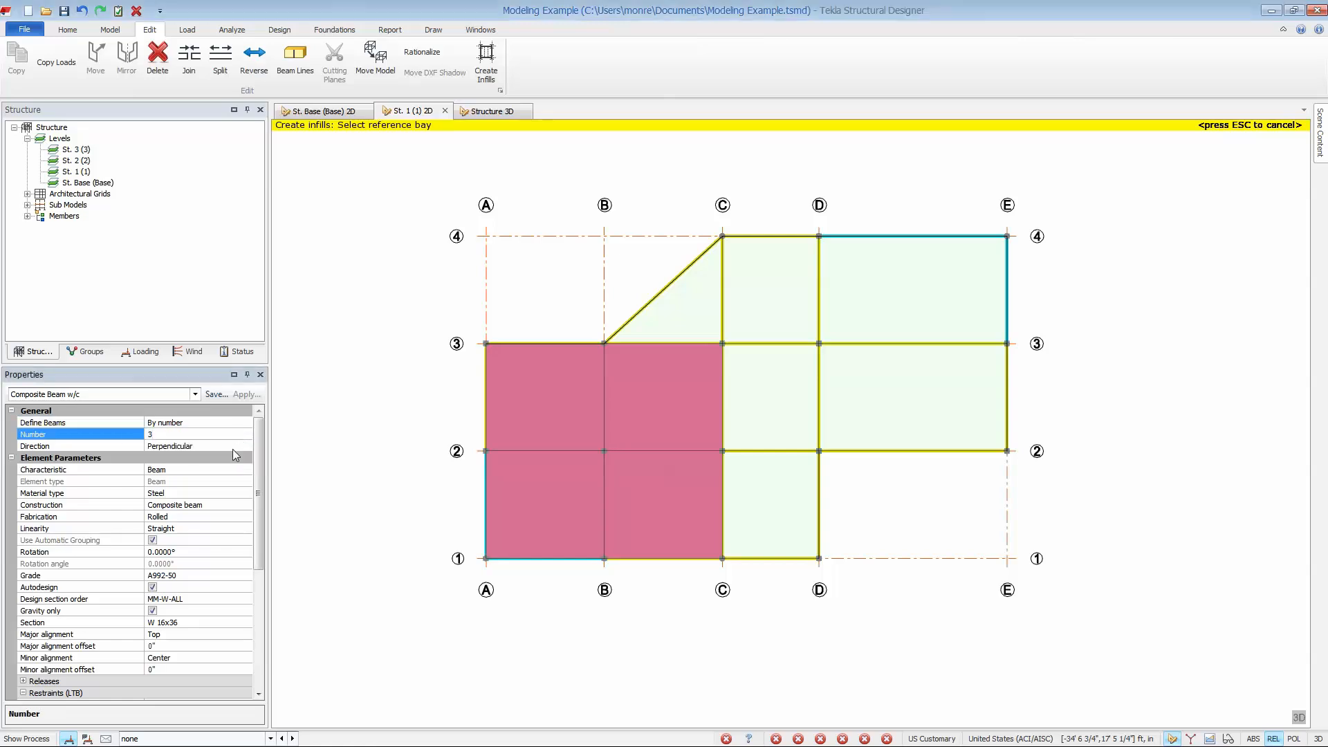
pyautogui.click(233, 449)
pyautogui.moveTo(529, 443)
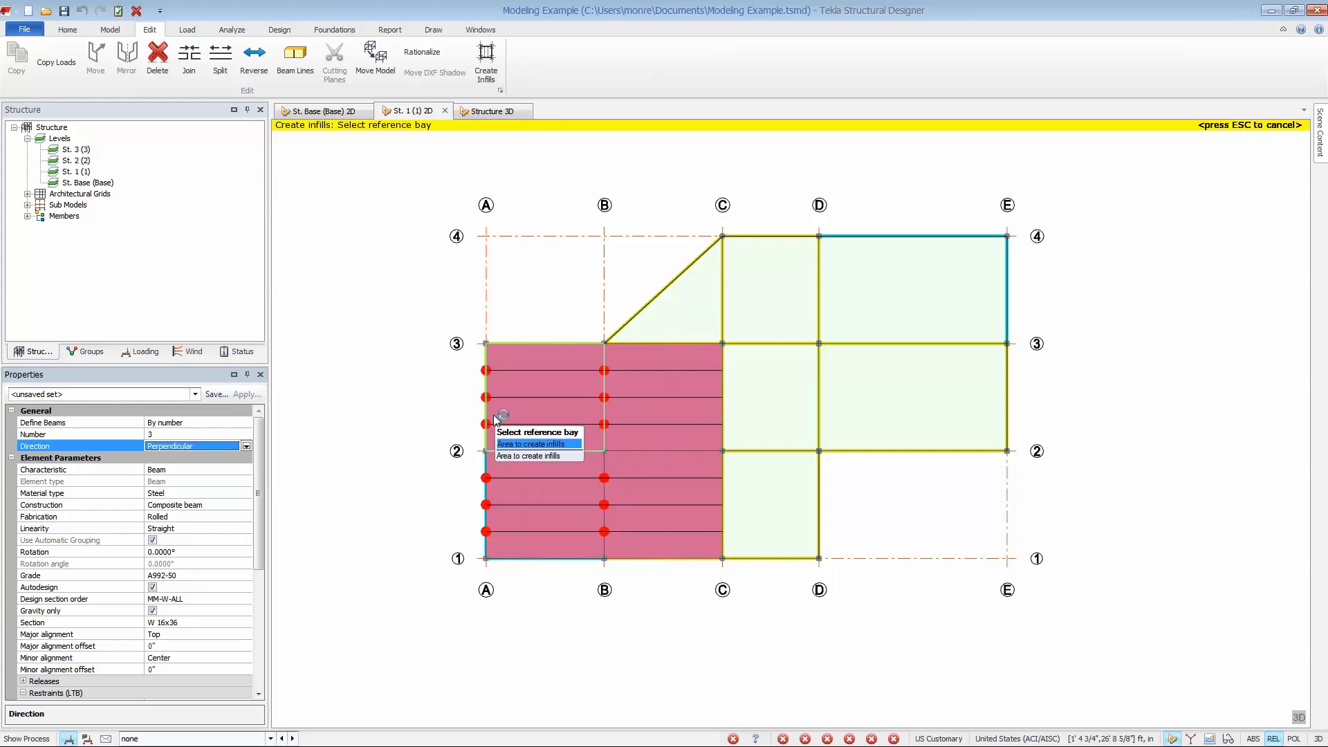
pyautogui.click(535, 439)
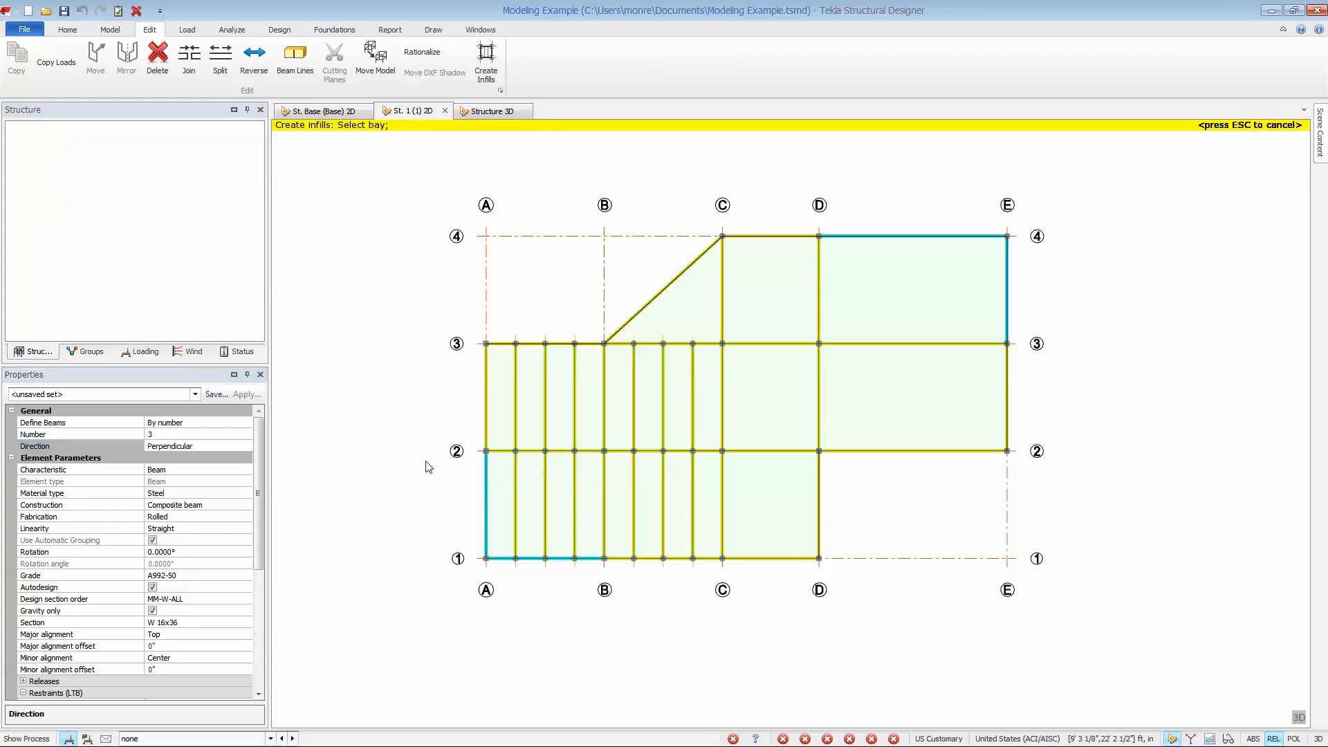
# Select bays C–D/1–4 for infills and define the beams by spacing at 2', 5', 3'6".
pyautogui.moveTo(707, 202); pyautogui.dragTo(844, 608)
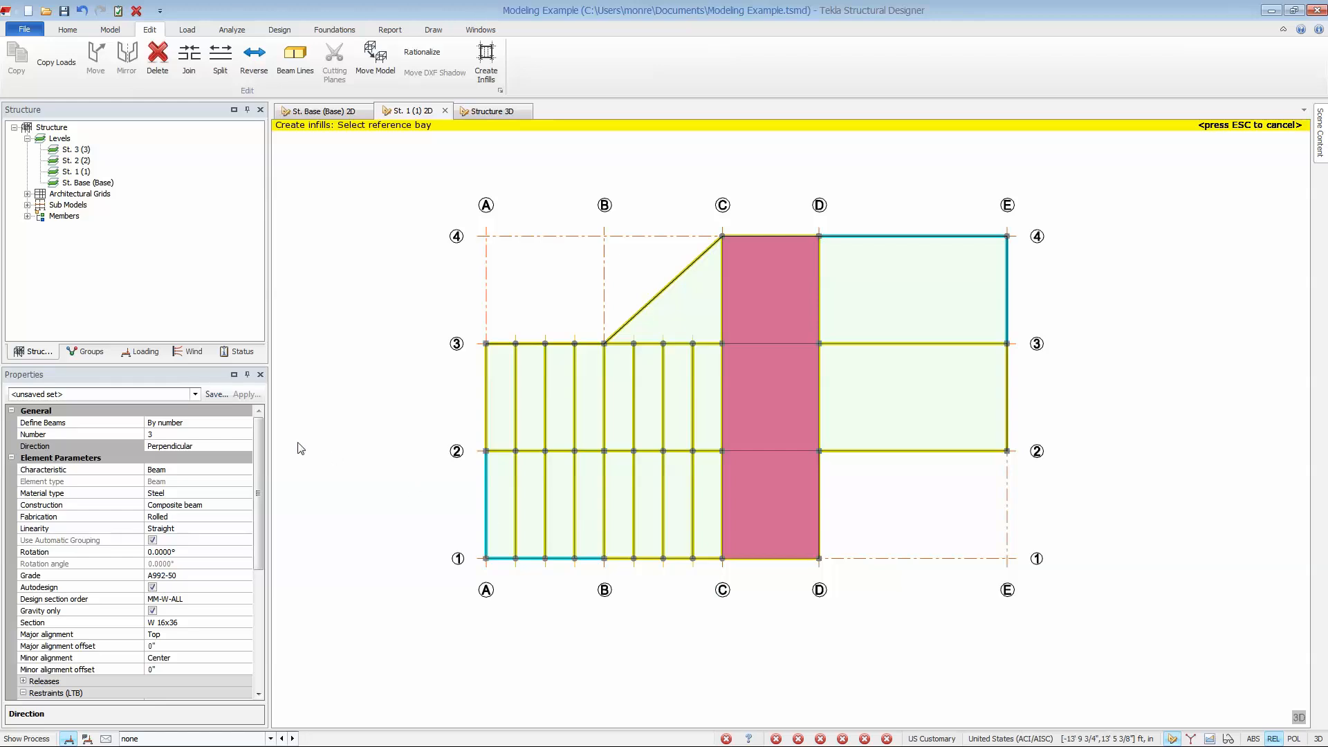
pyautogui.click(194, 423)
pyautogui.click(246, 423)
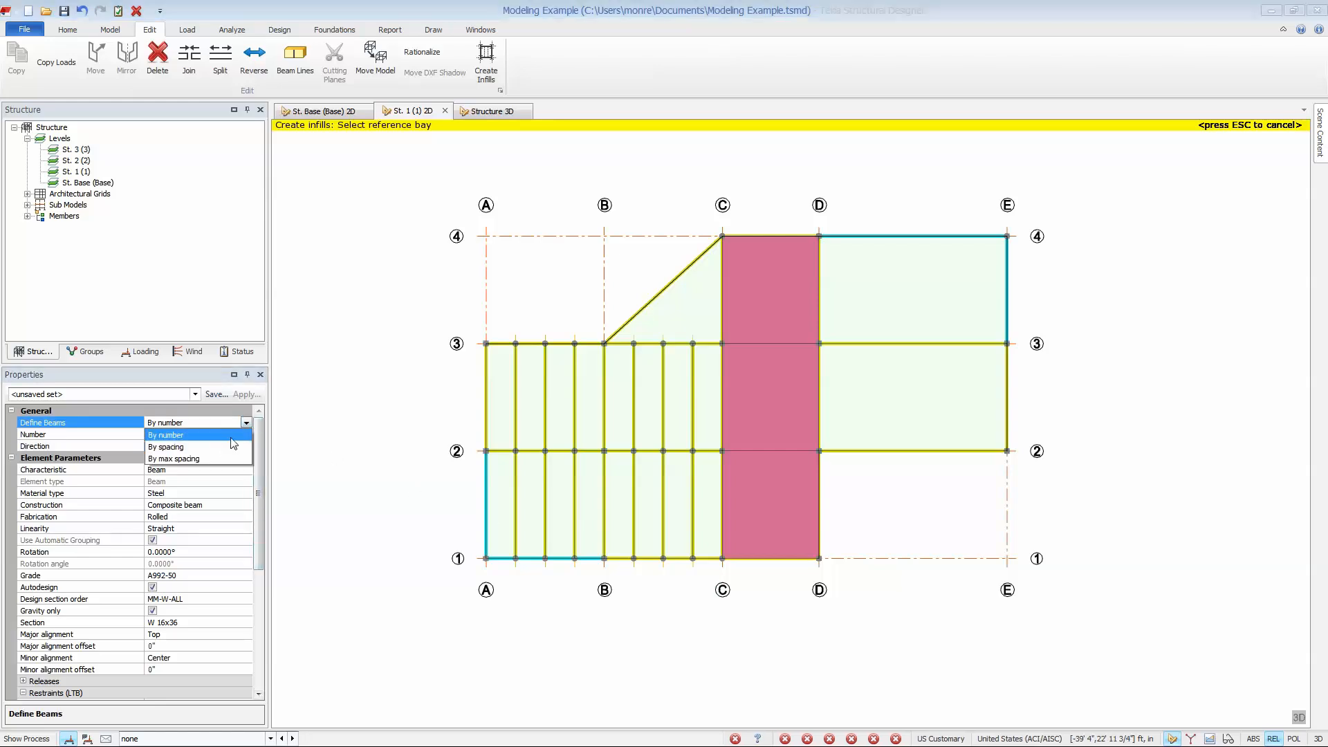
pyautogui.click(215, 448)
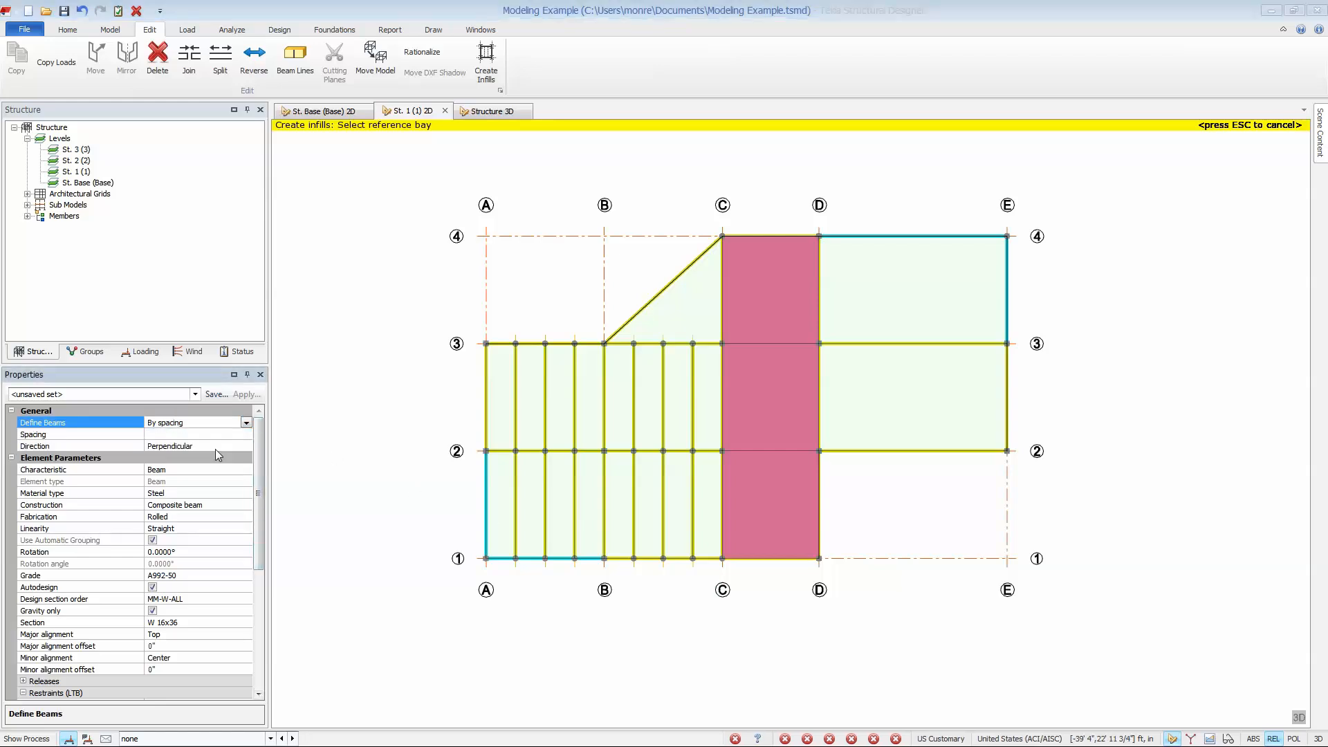
pyautogui.click(245, 434)
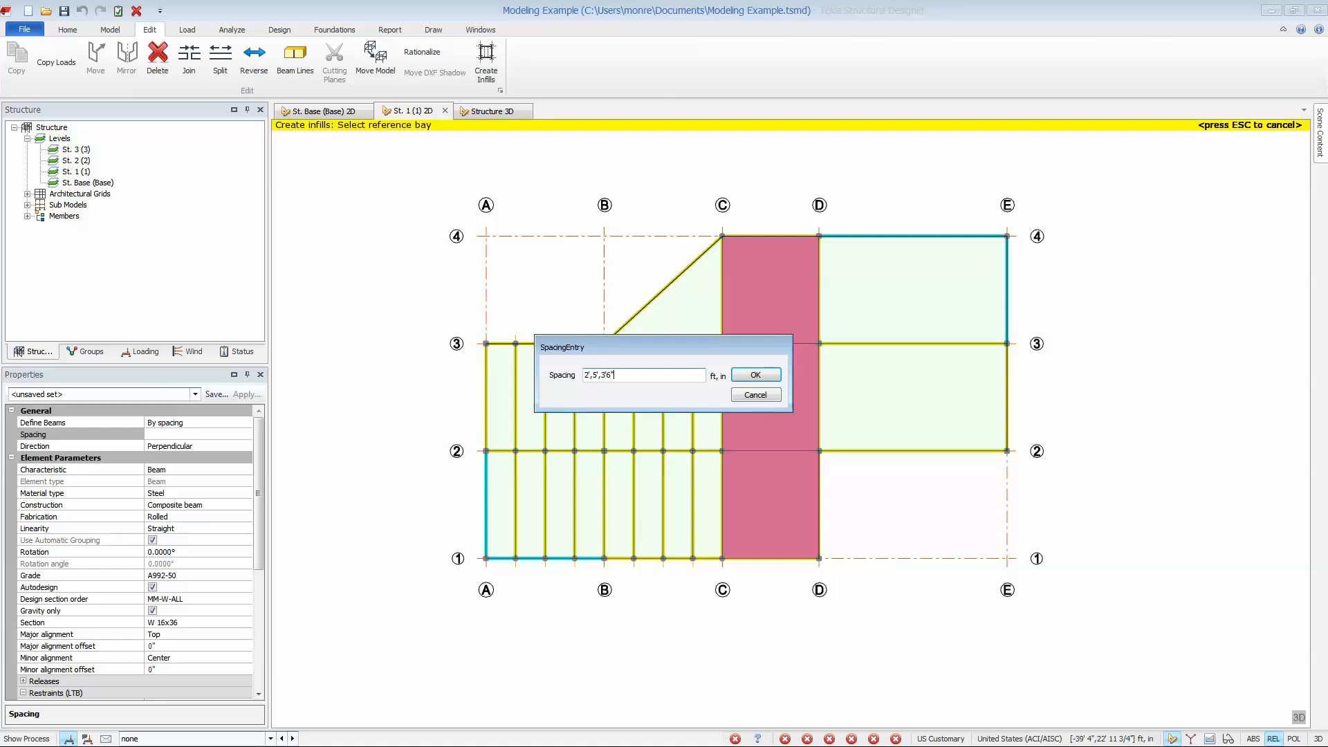
pyautogui.click(756, 375)
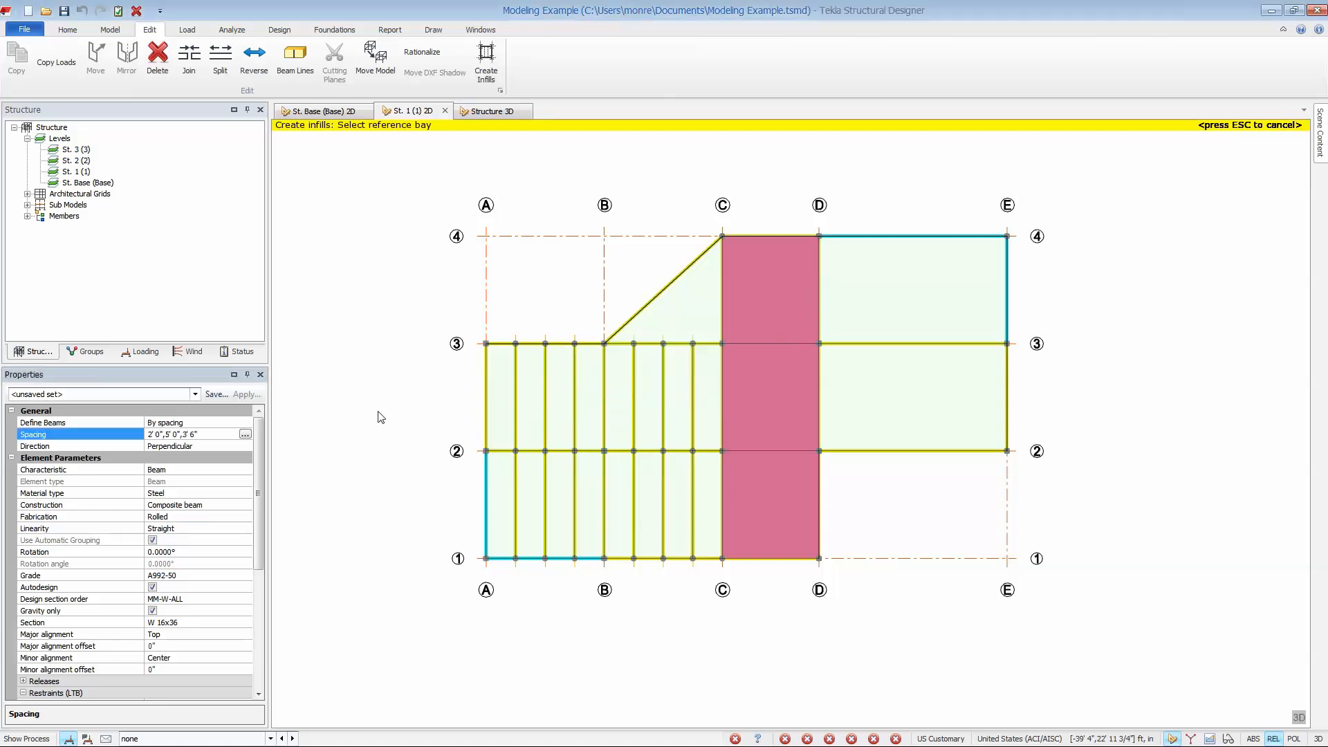
pyautogui.moveTo(759, 446)
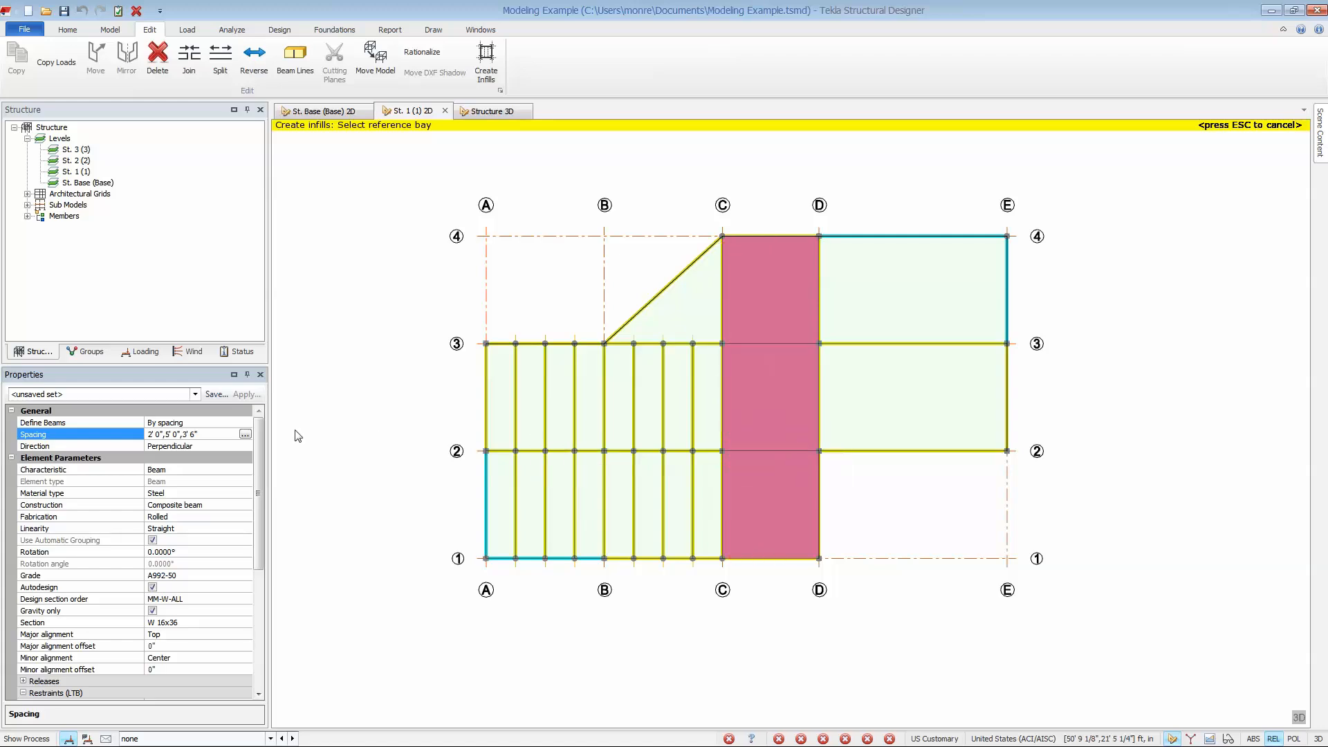
# Set the infill spacing to 20x2' and create the beams in bays C–D/1–4, perpendicular to grid line 2.
pyautogui.click(246, 434)
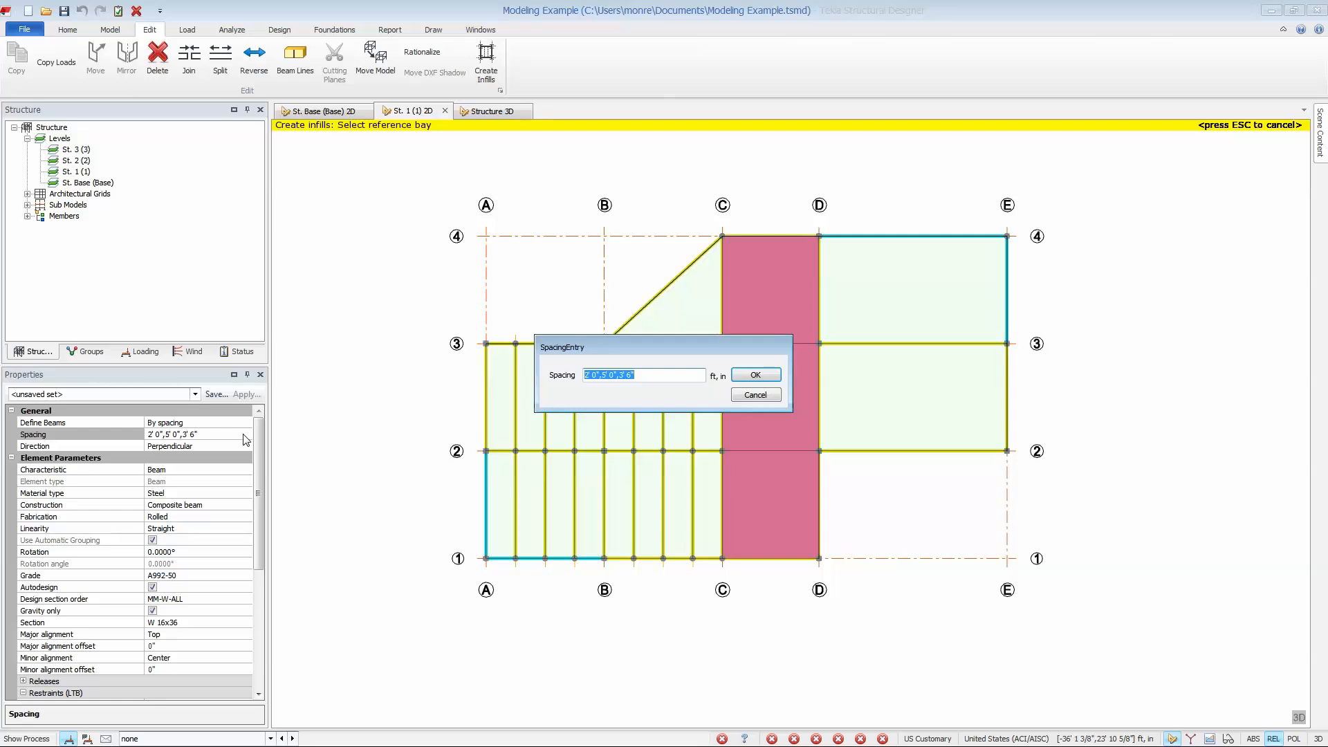
pyautogui.write("20x2'")
pyautogui.click(754, 376)
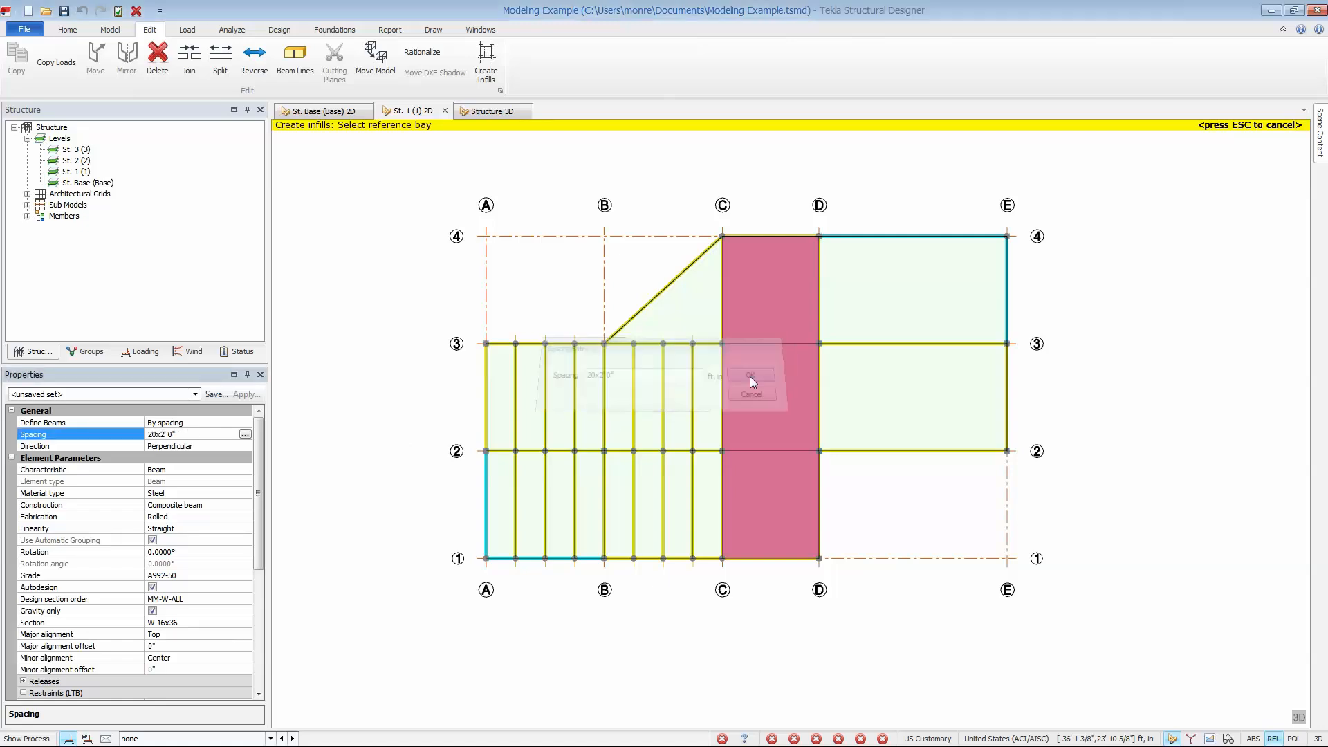
pyautogui.click(749, 435)
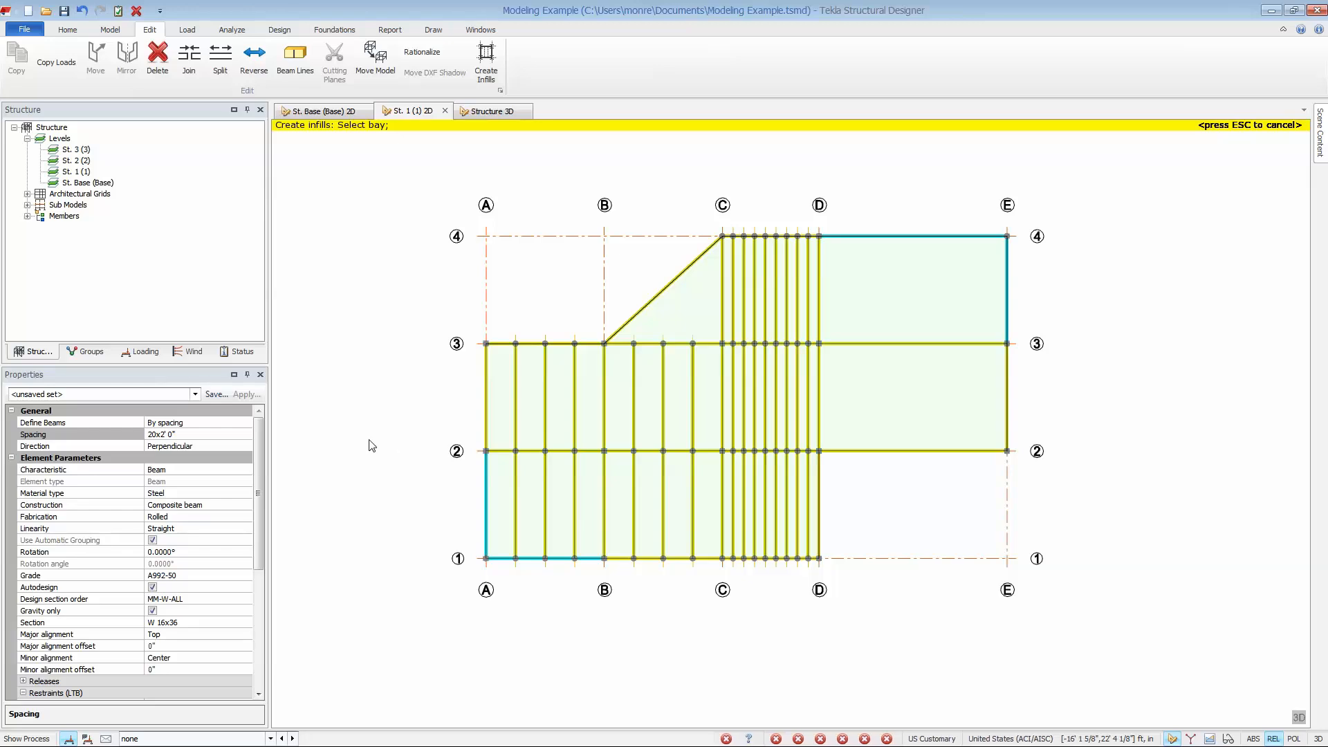
# Create infill beams by max spacing of 5' in bays D–E/2–4, running perpendicular to grid line 2.
pyautogui.click(232, 423)
pyautogui.click(247, 422)
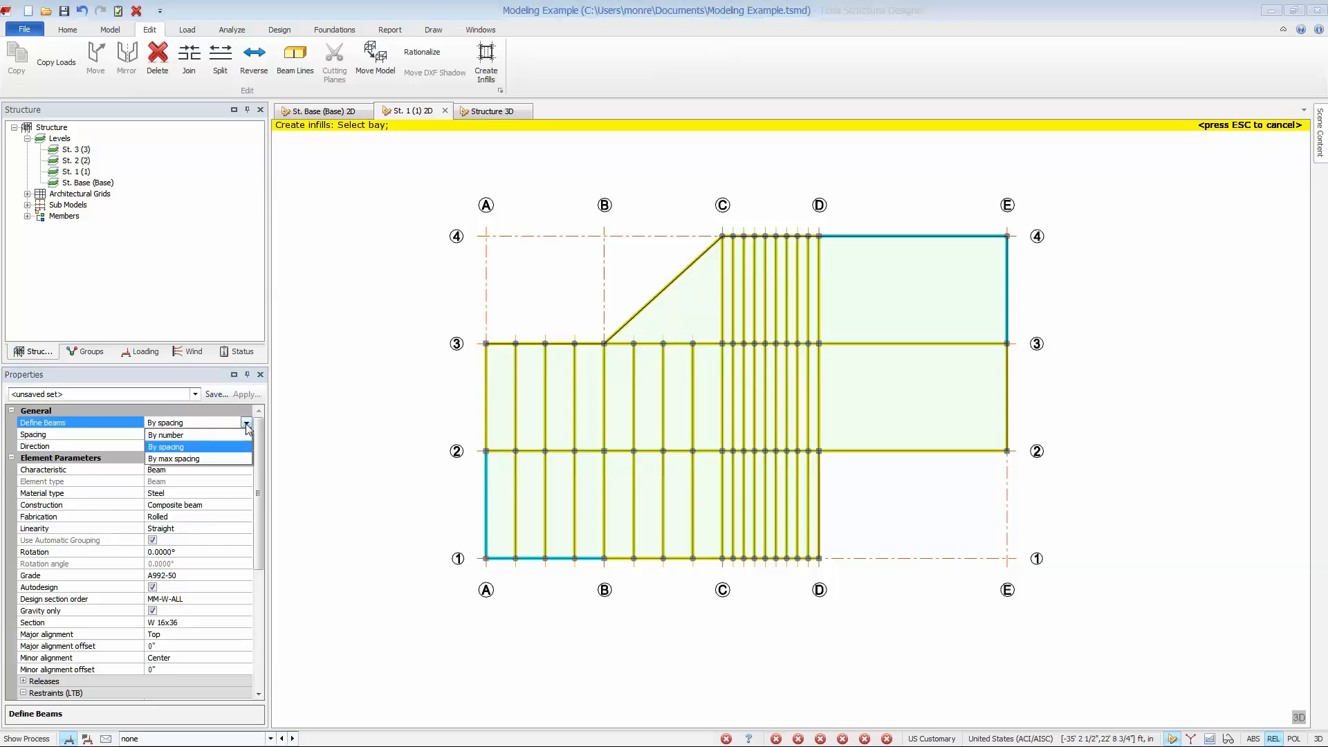
pyautogui.click(238, 463)
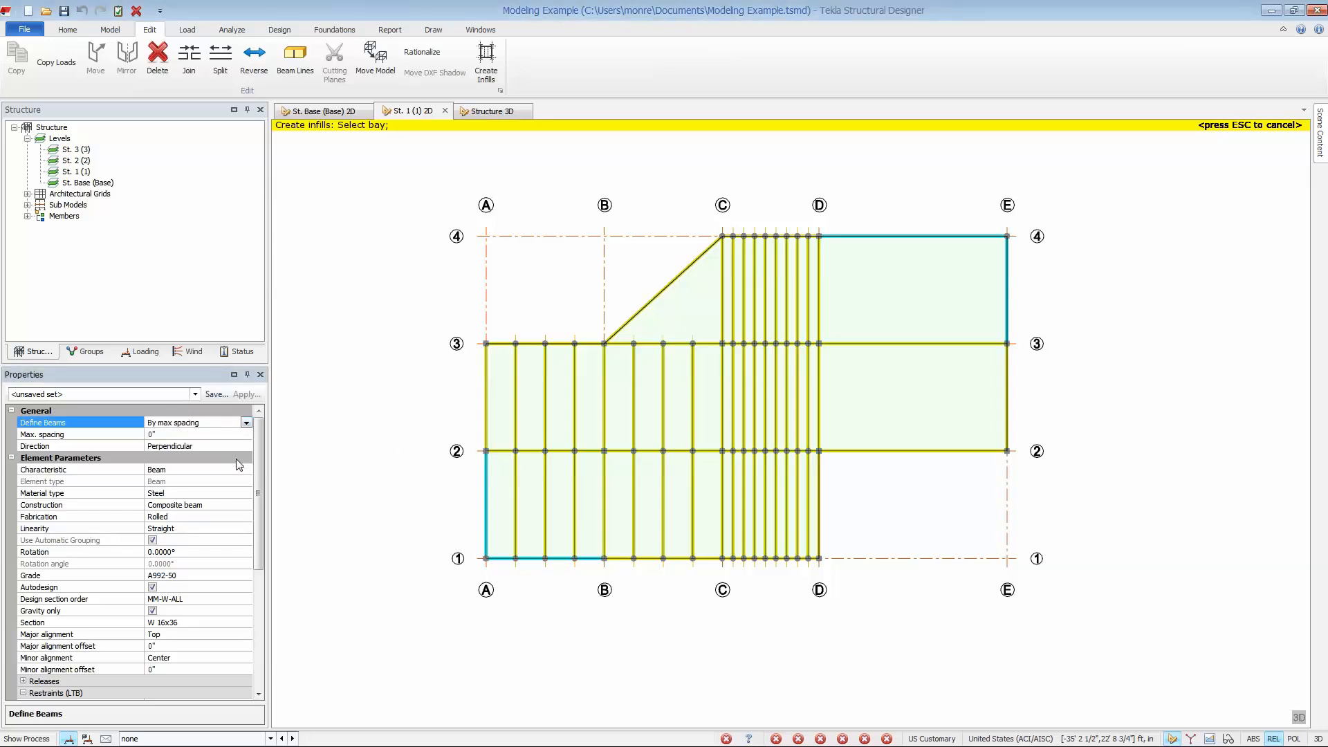
pyautogui.click(237, 436)
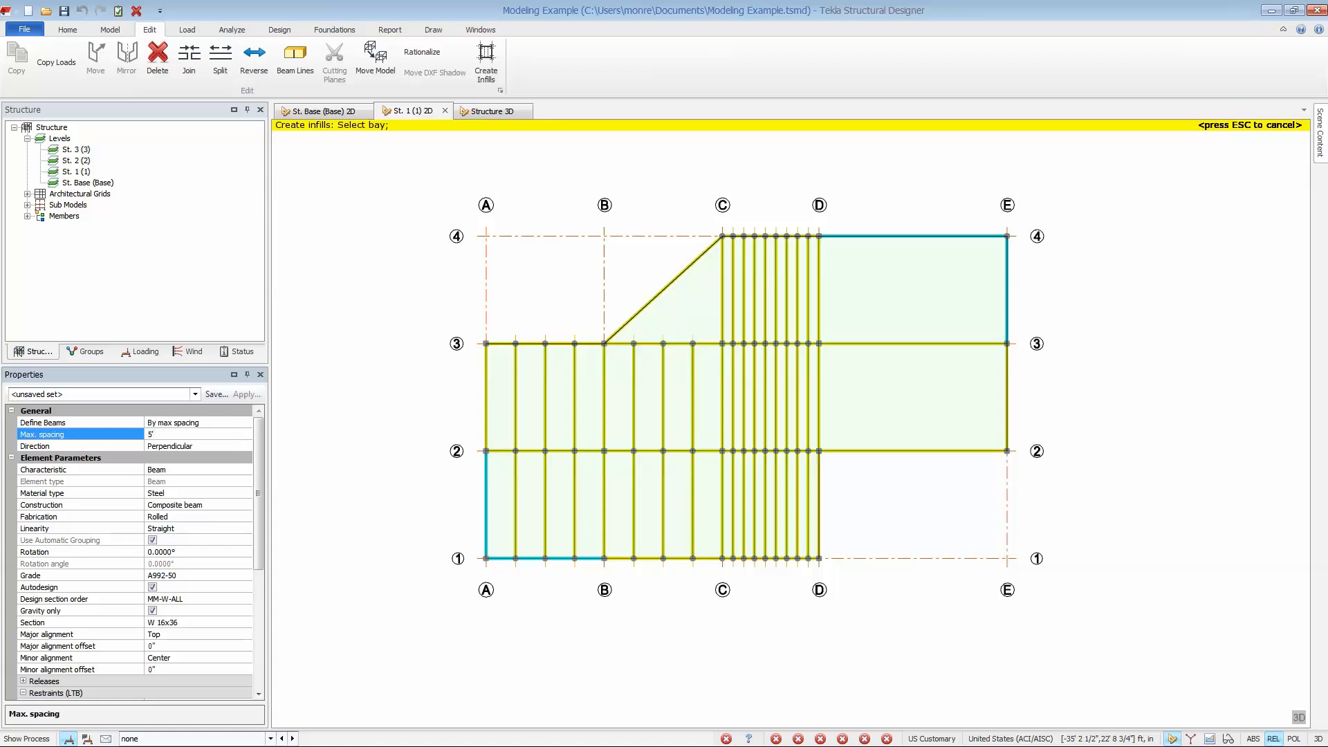
pyautogui.click(230, 447)
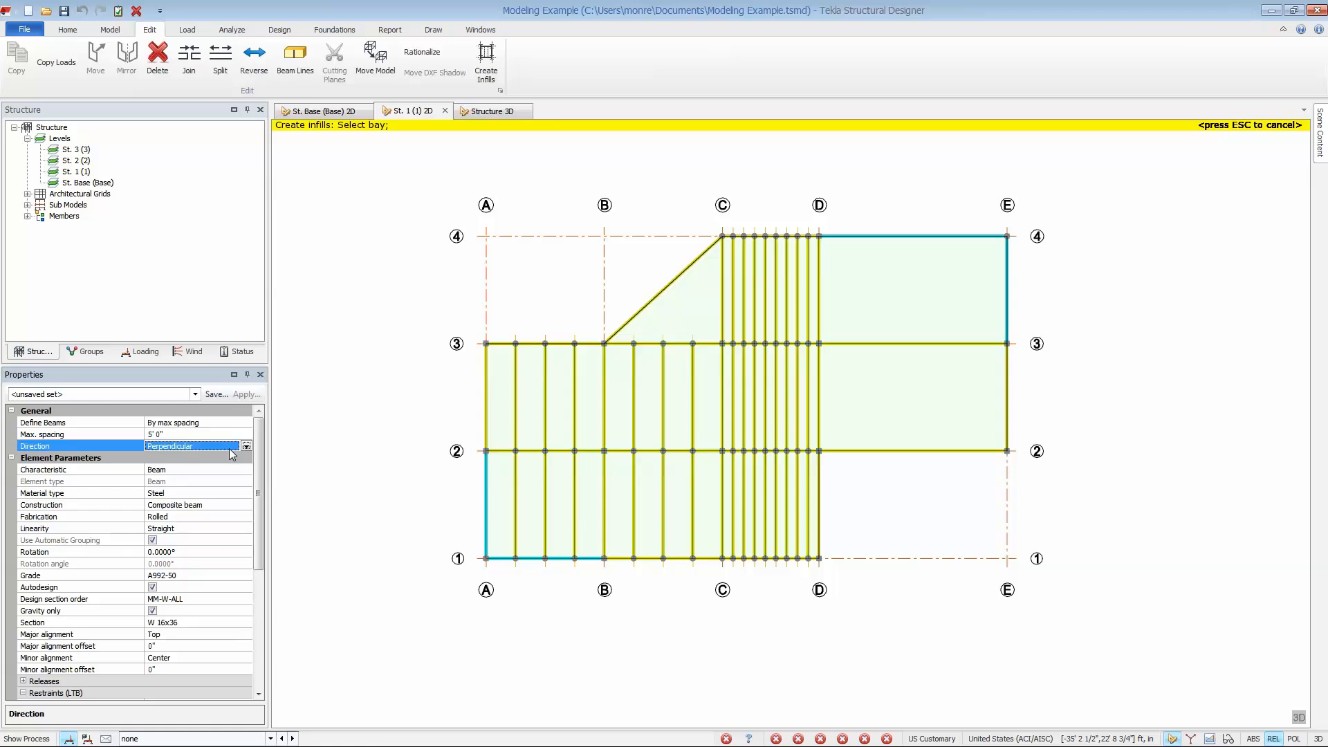
pyautogui.moveTo(815, 199); pyautogui.dragTo(1062, 596)
pyautogui.moveTo(898, 444)
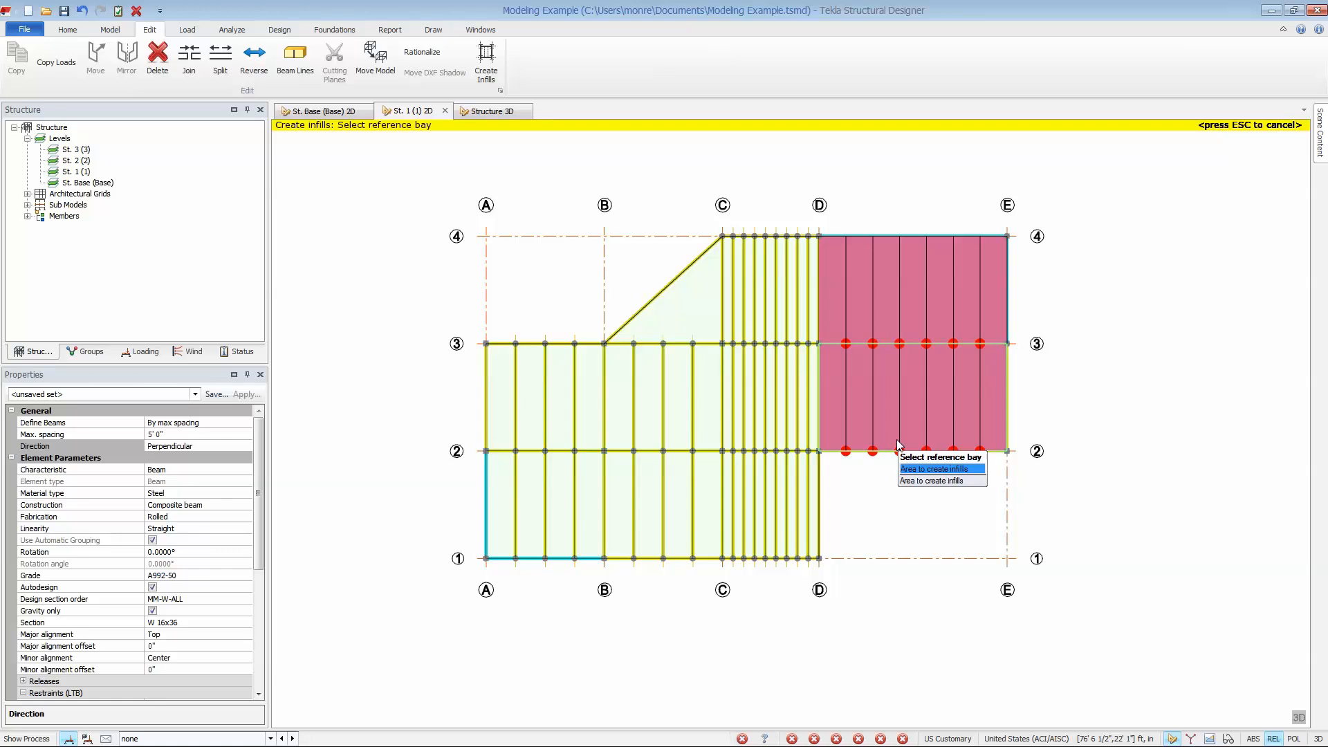
pyautogui.click(898, 444)
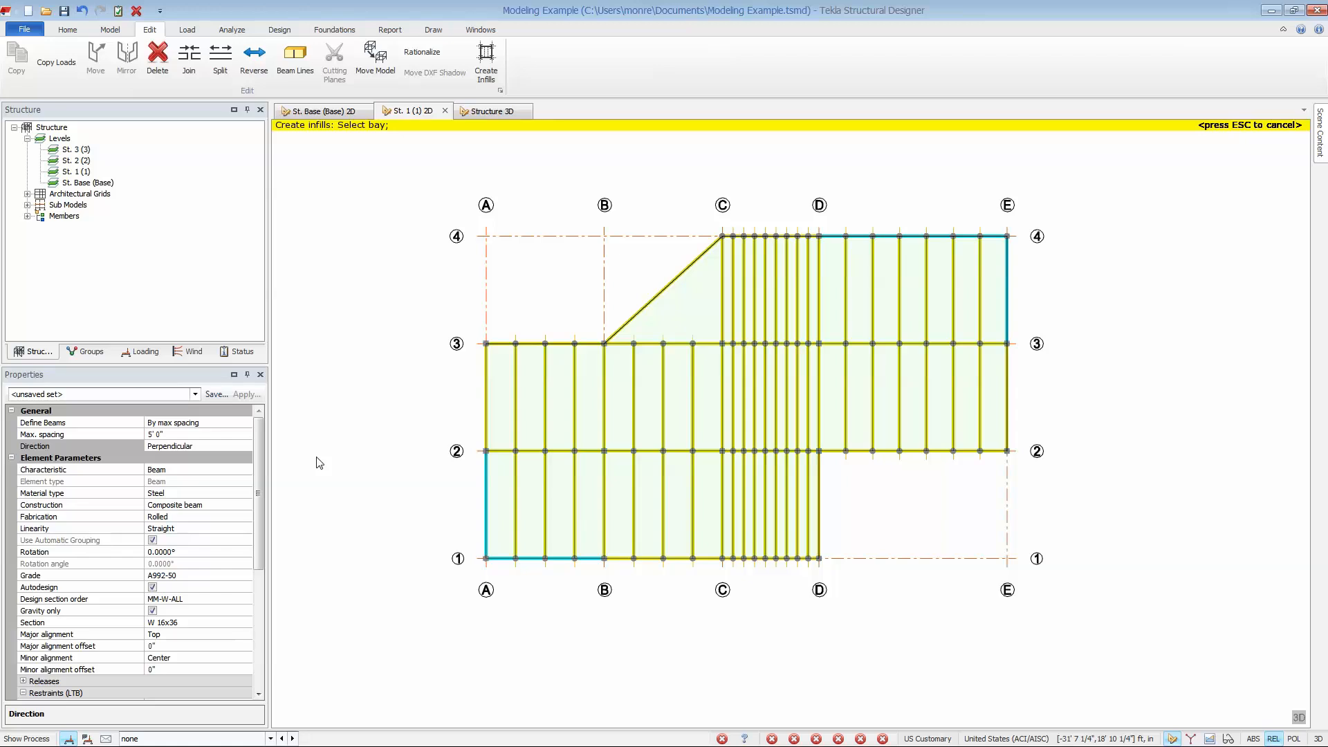
# Set the infill direction to Parallel with left and create infill beams in the triangular bay B–C/3–4.
pyautogui.click(240, 448)
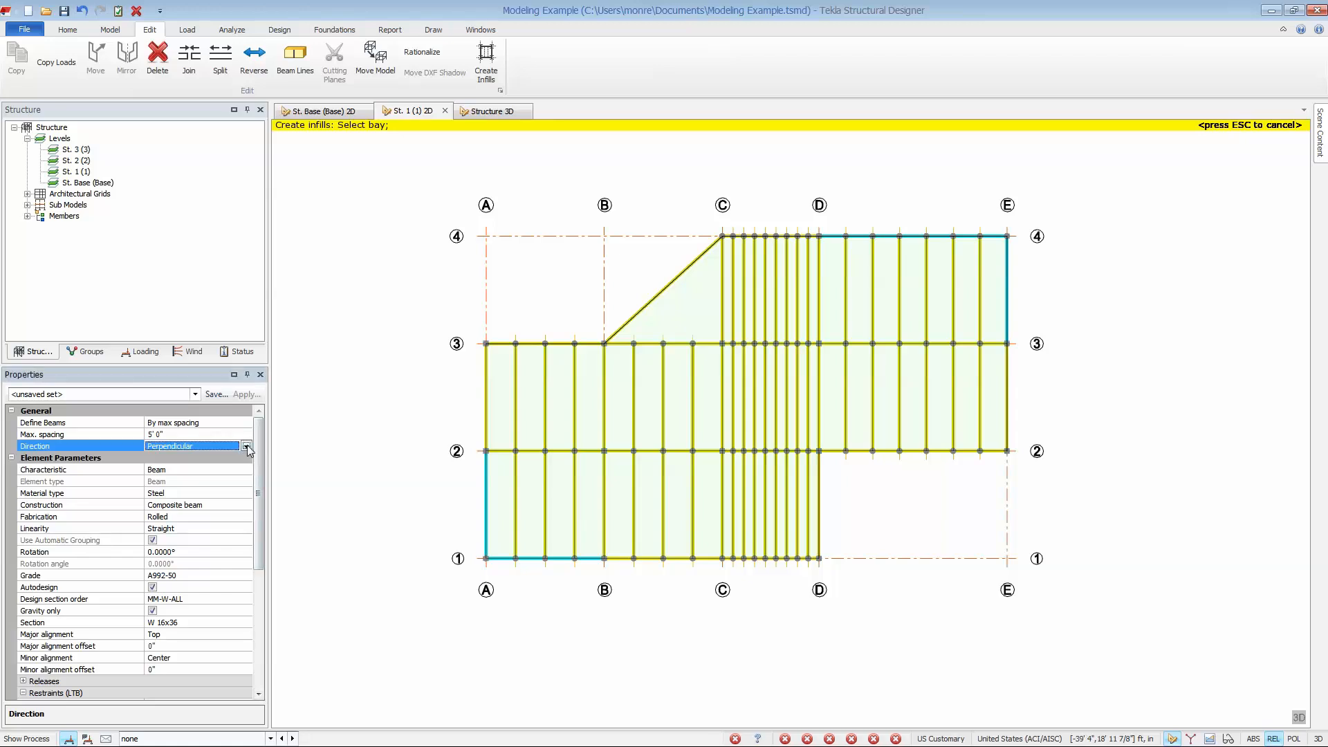
pyautogui.click(247, 447)
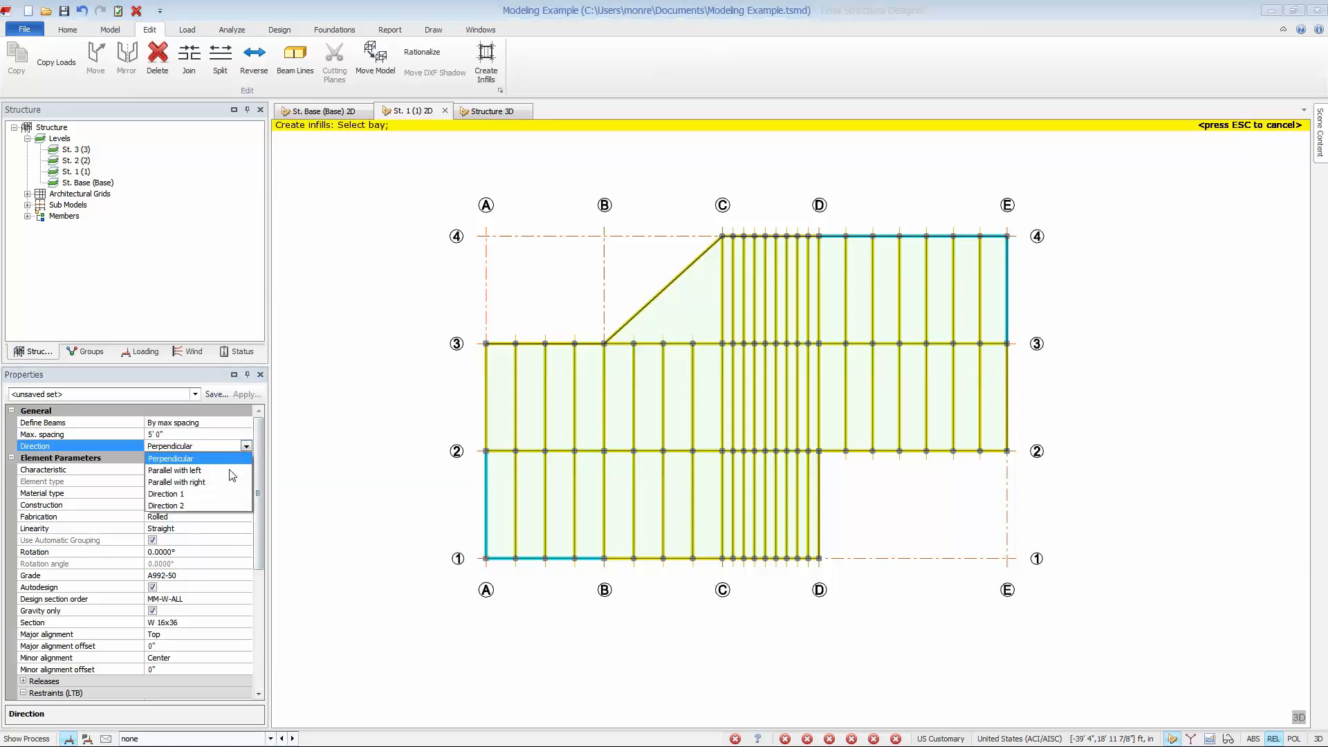
pyautogui.click(231, 470)
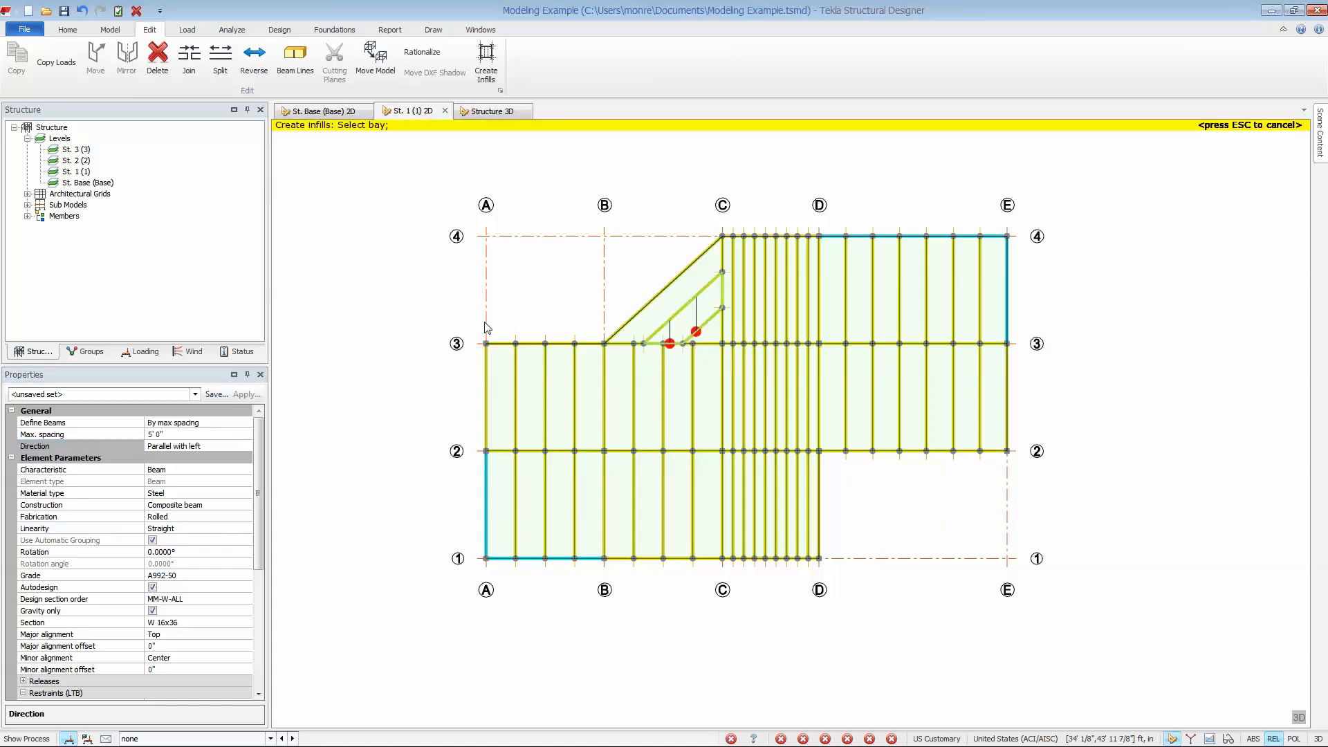
pyautogui.click(670, 326)
# Create a frame along grid line 1 in the 3D structure view and open the new frame's 2D view.
pyautogui.click(488, 113)
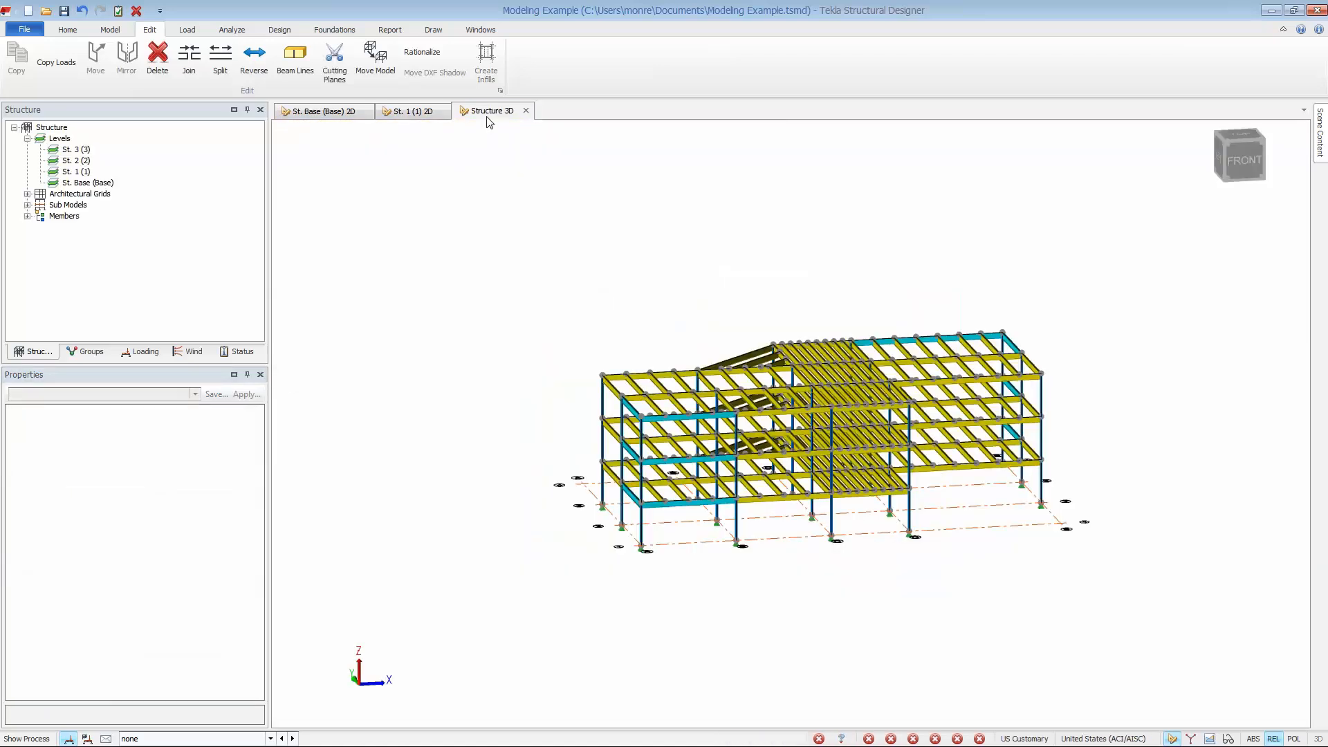
pyautogui.click(113, 30)
pyautogui.click(67, 59)
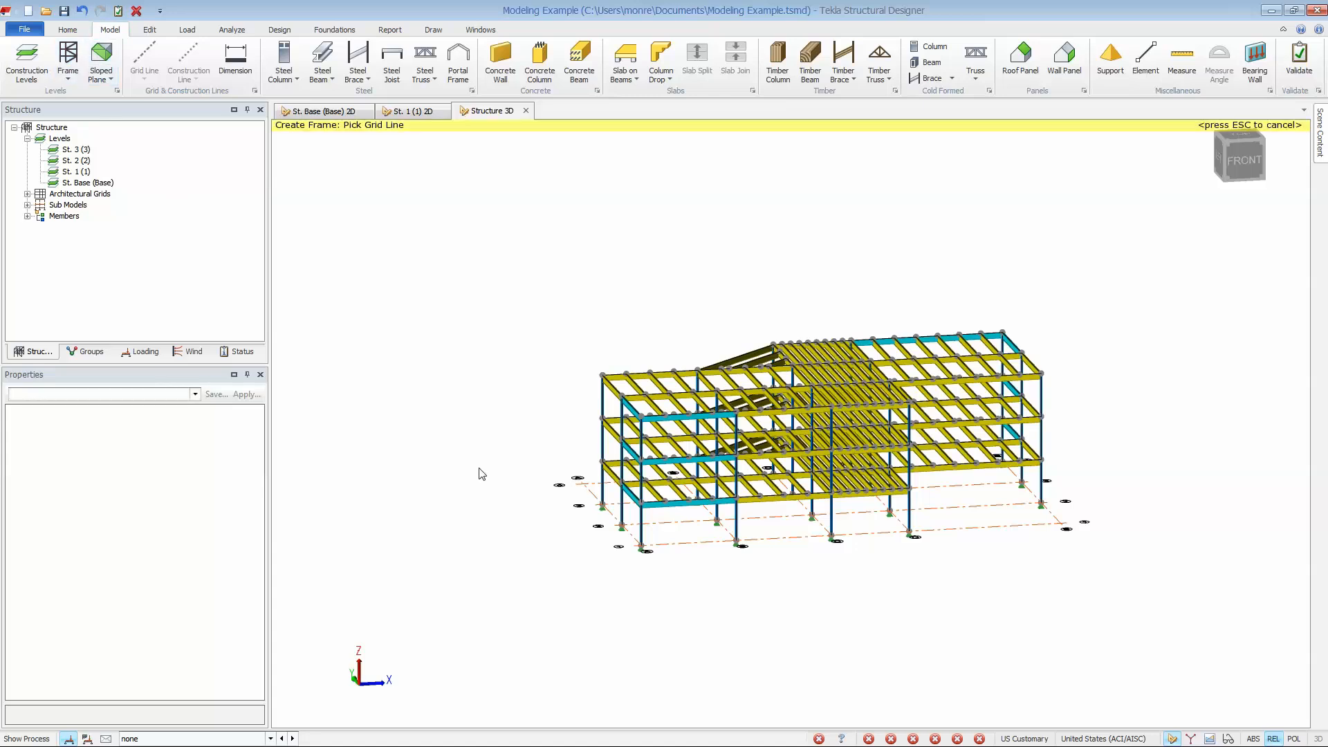
pyautogui.click(680, 551)
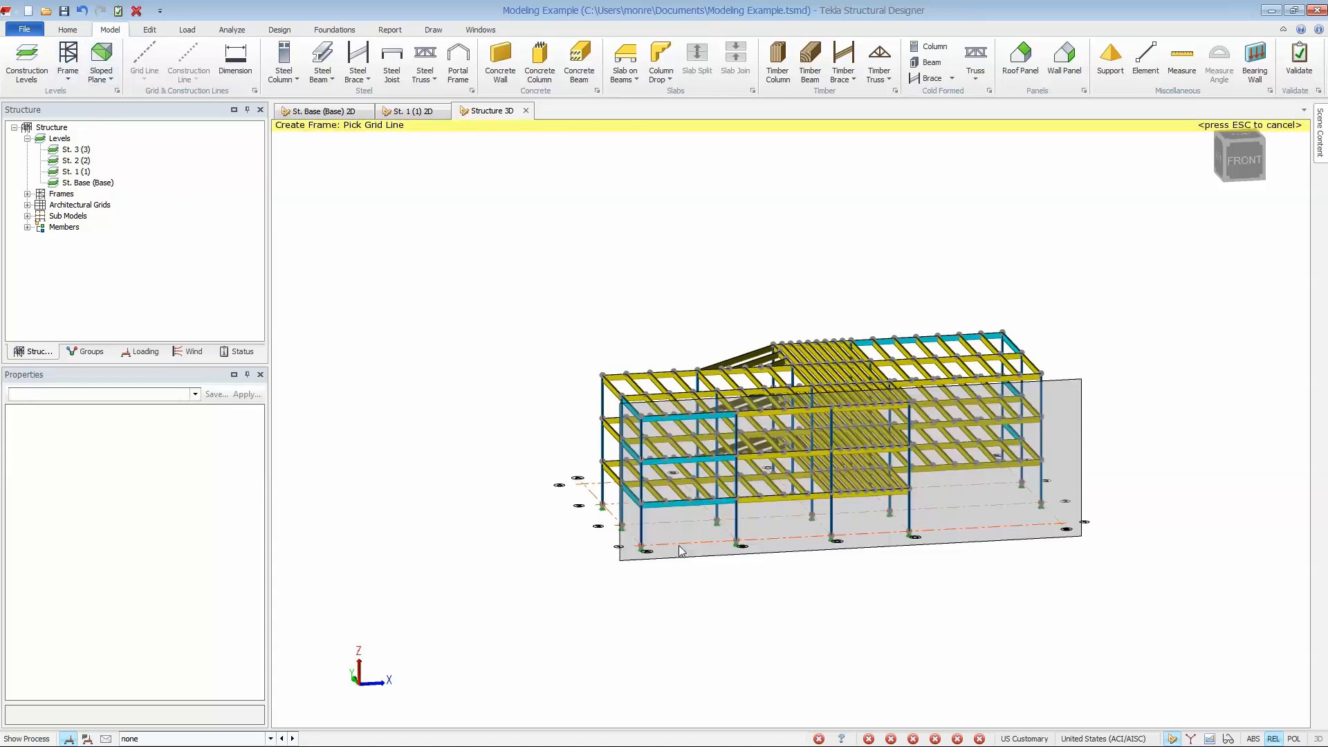
pyautogui.press('Escape')
pyautogui.click(27, 194)
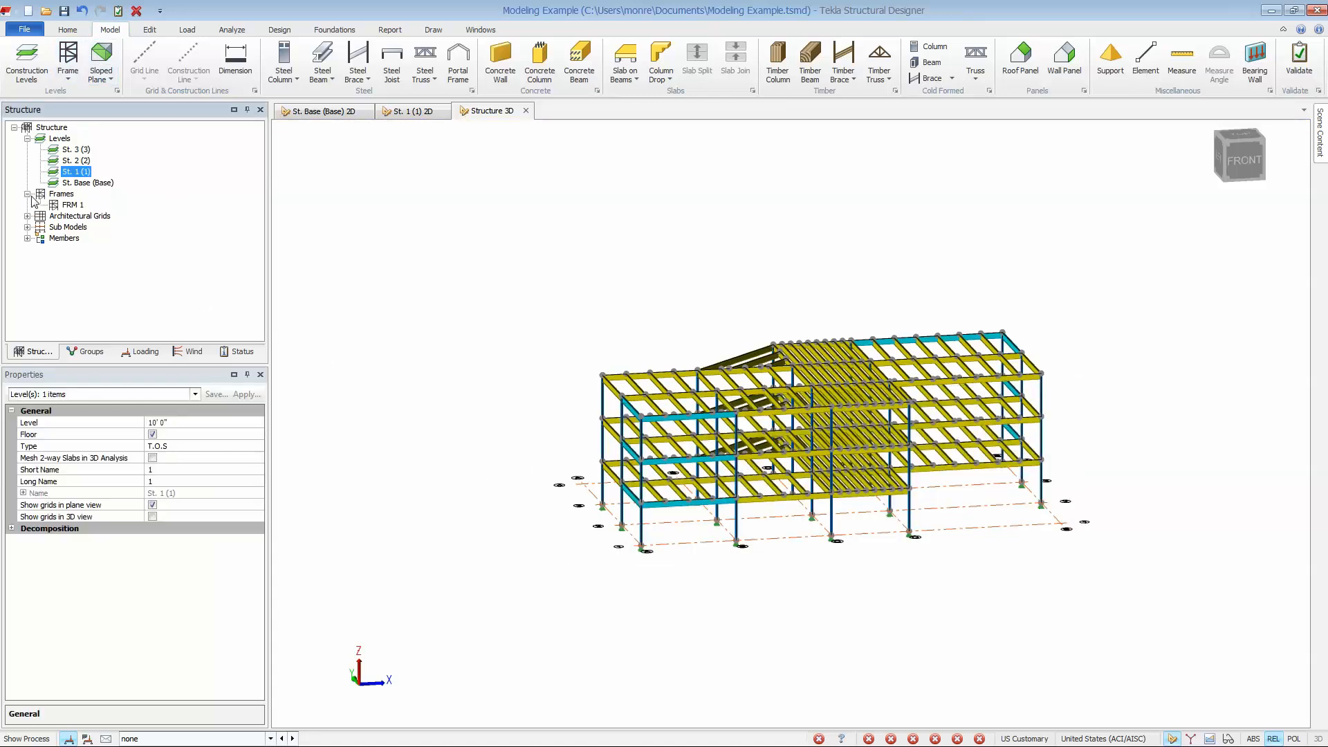
pyautogui.doubleClick(73, 206)
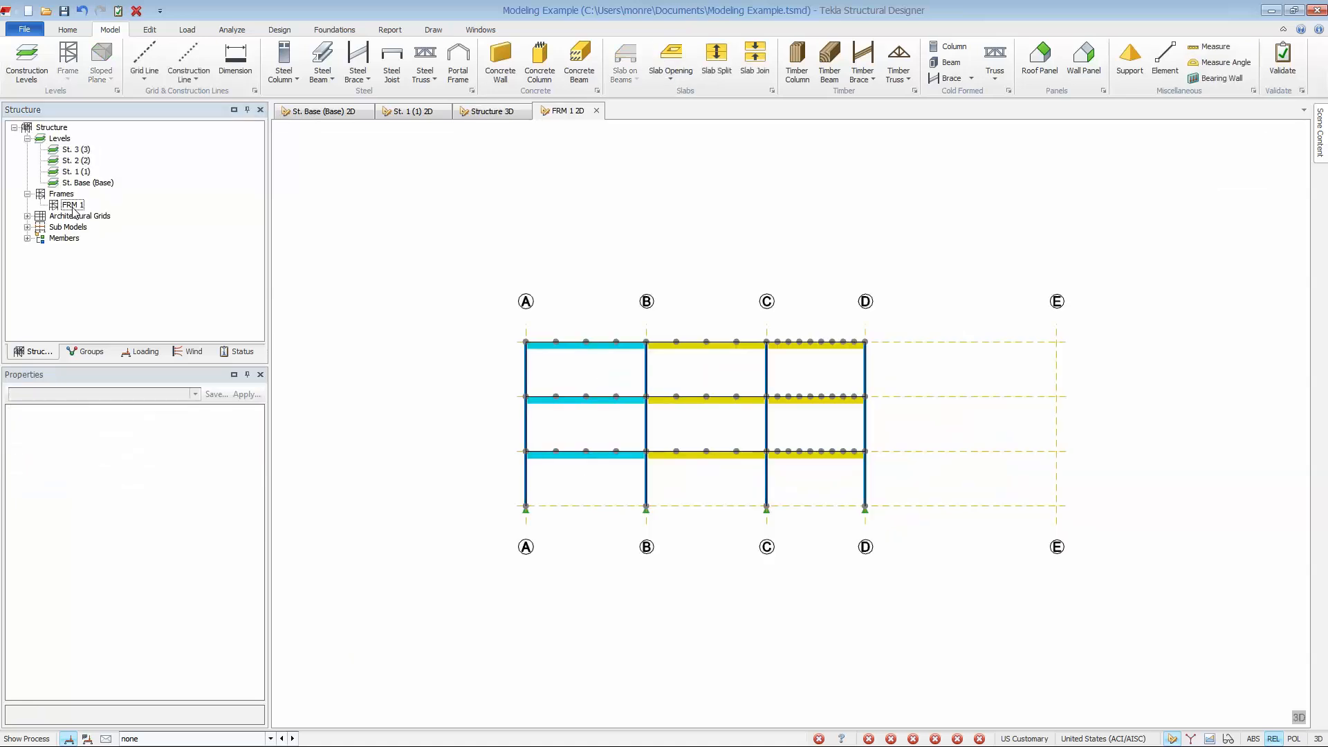
# Draw two sloping non-composite HSS 6x6x0.25 knee beams from columns A and B up to the level 1 beam in bay A–B.
pyautogui.scroll(4, 566, 483)
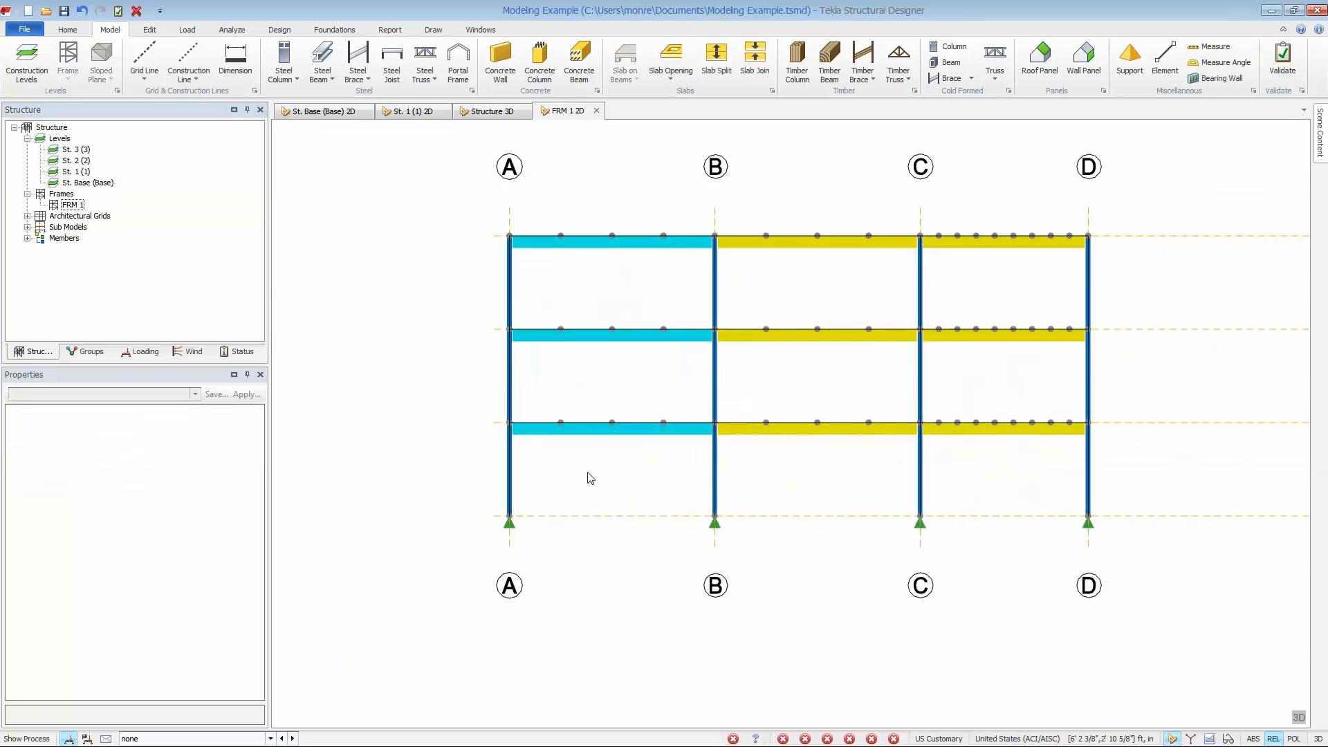
pyautogui.moveTo(631, 468); pyautogui.dragTo(588, 494, button='middle')
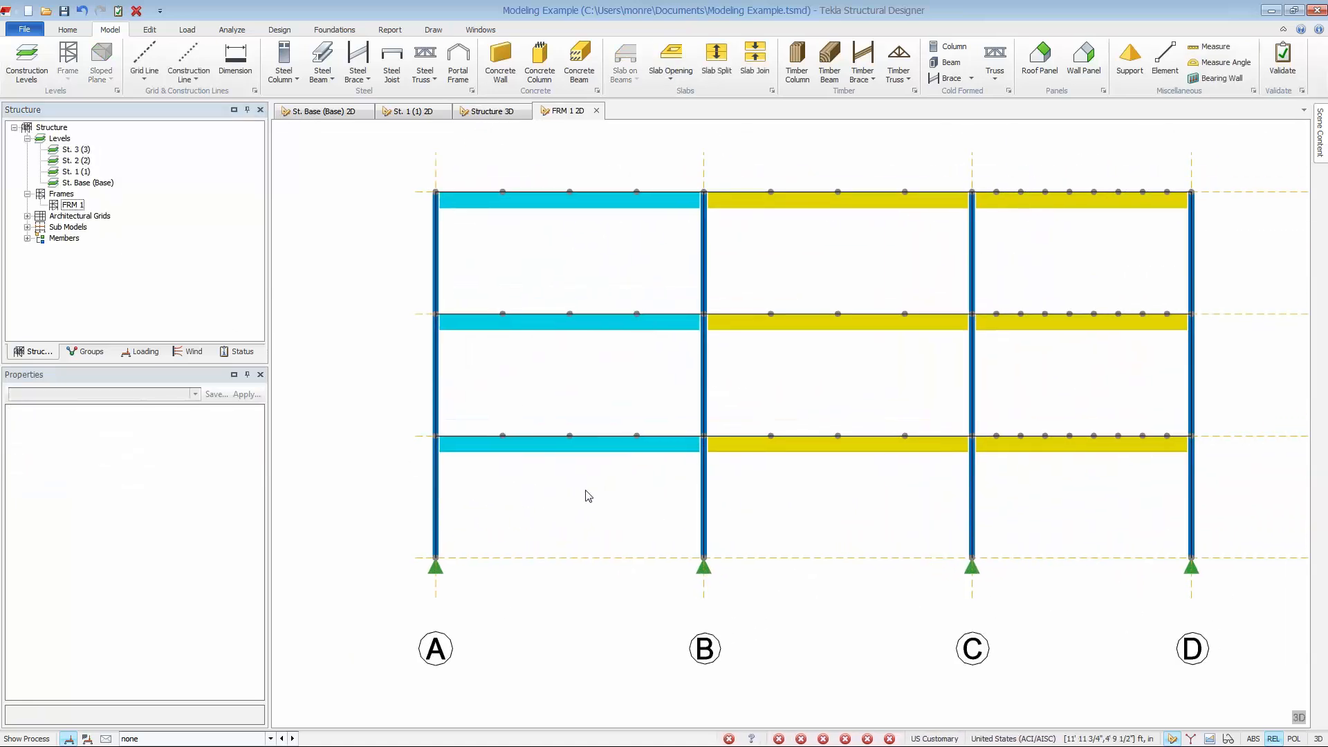
pyautogui.click(323, 61)
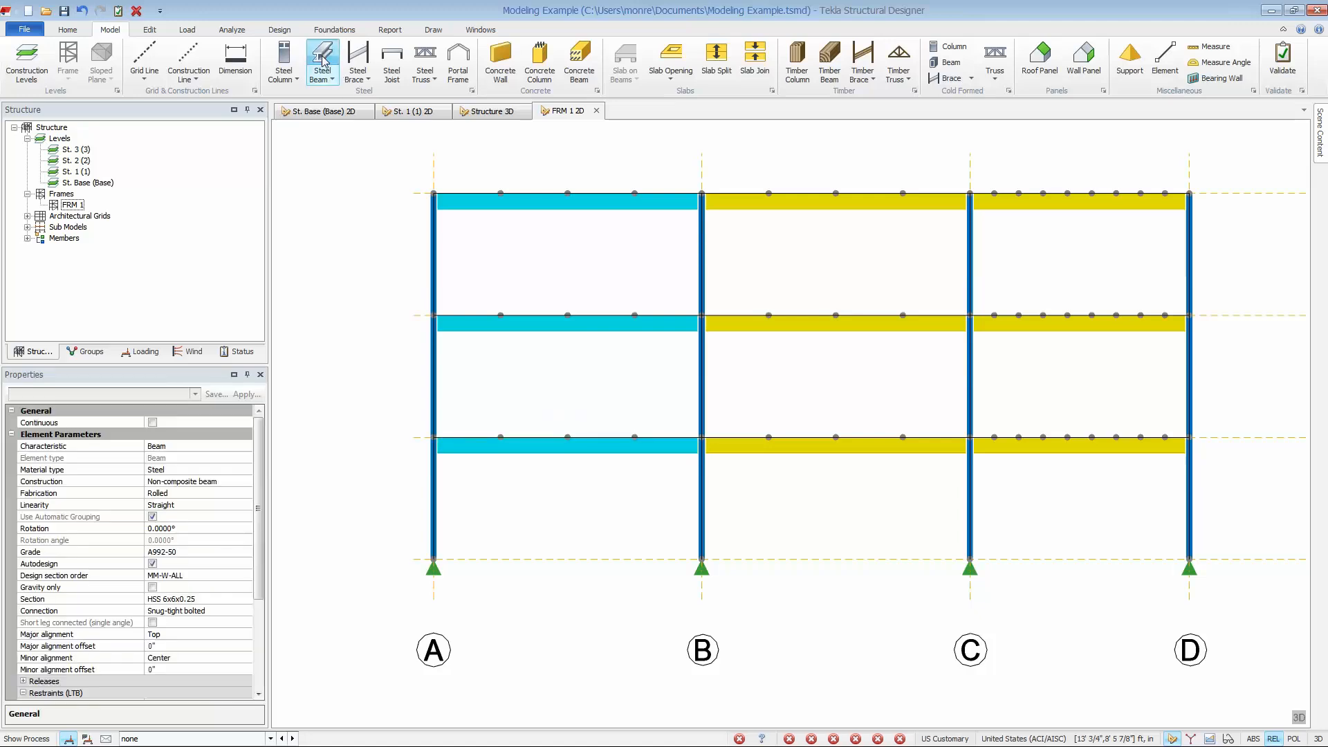
pyautogui.click(436, 479)
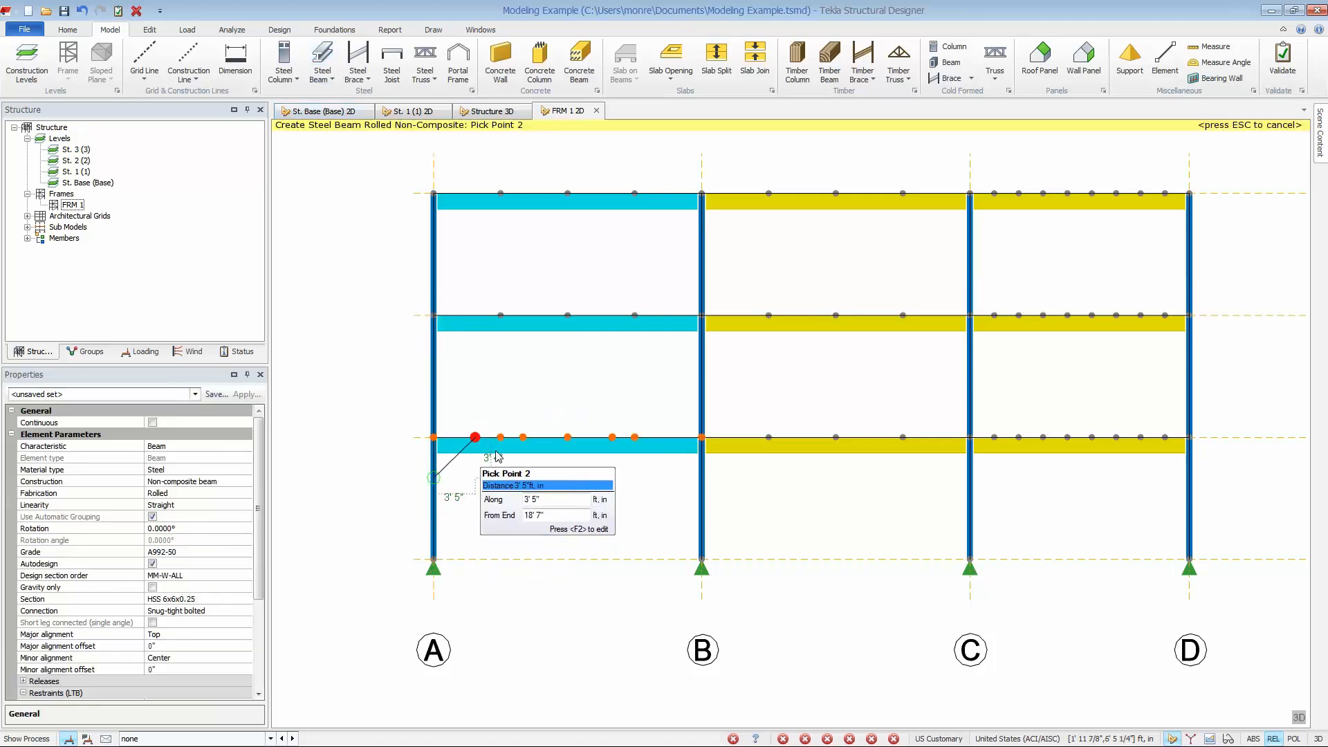
pyautogui.click(500, 437)
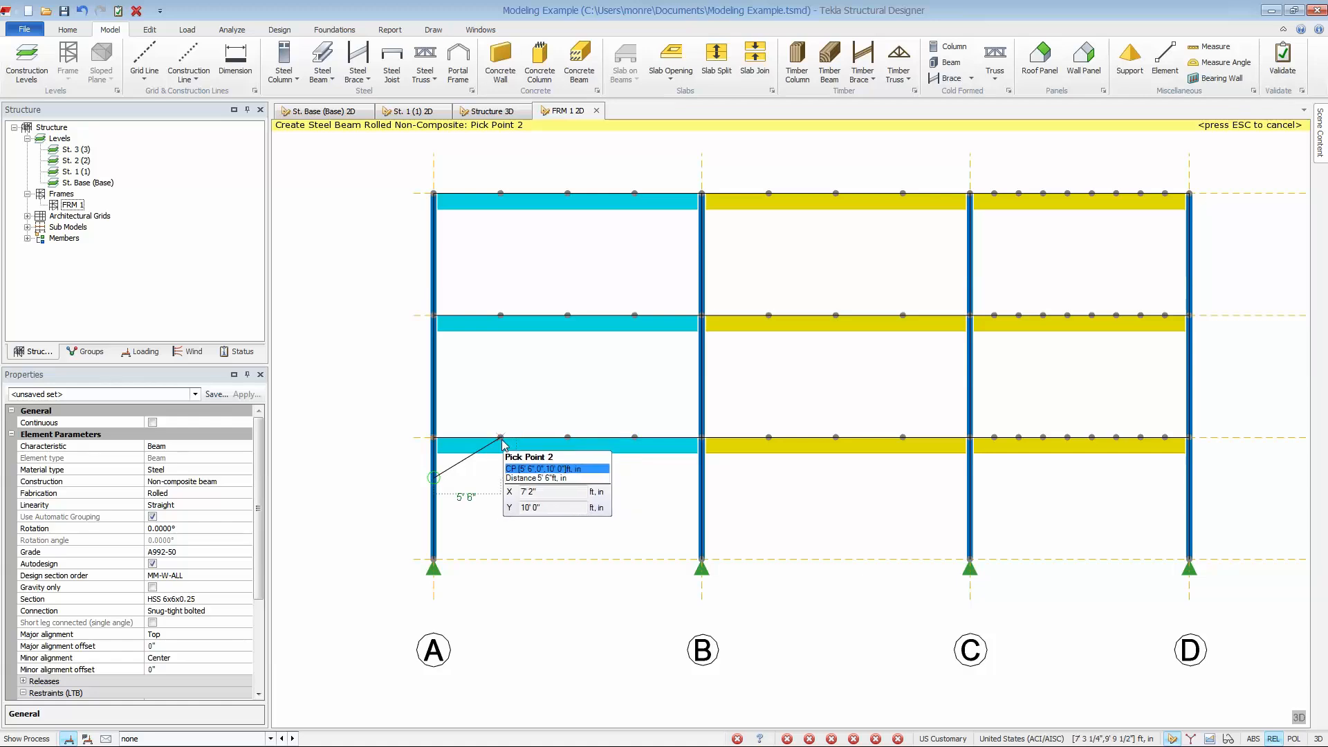
pyautogui.click(702, 490)
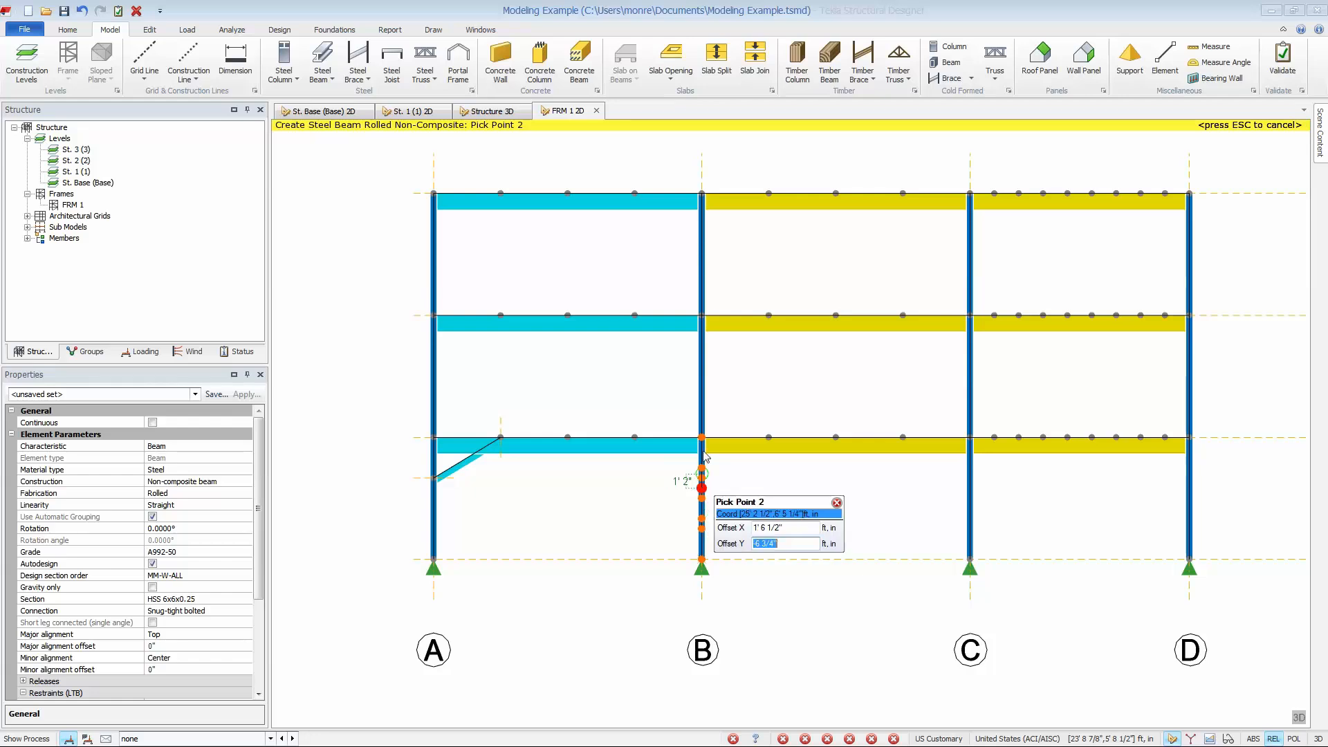
pyautogui.click(648, 441)
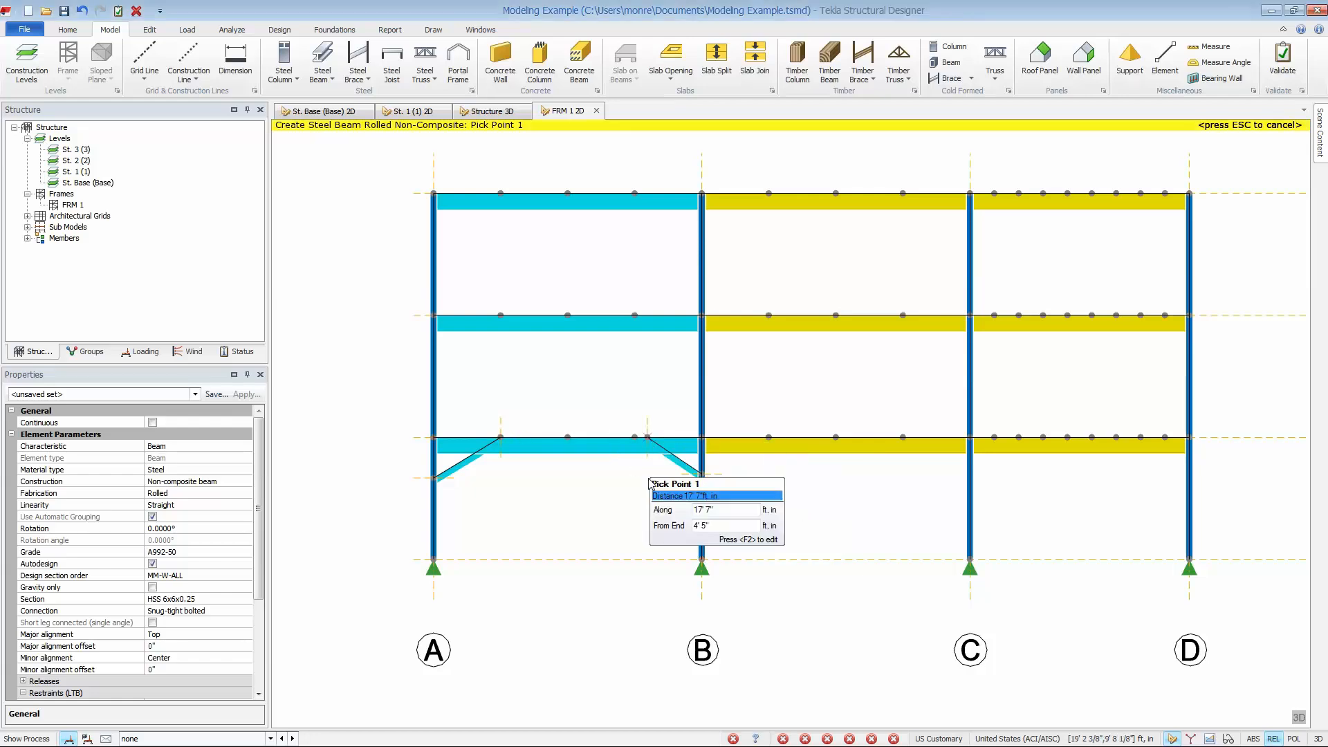
pyautogui.press('Escape')
# Create perpendicular non-composite infills by max spacing of 2' in frame bay A–B between levels 1 and 2.
pyautogui.click(154, 31)
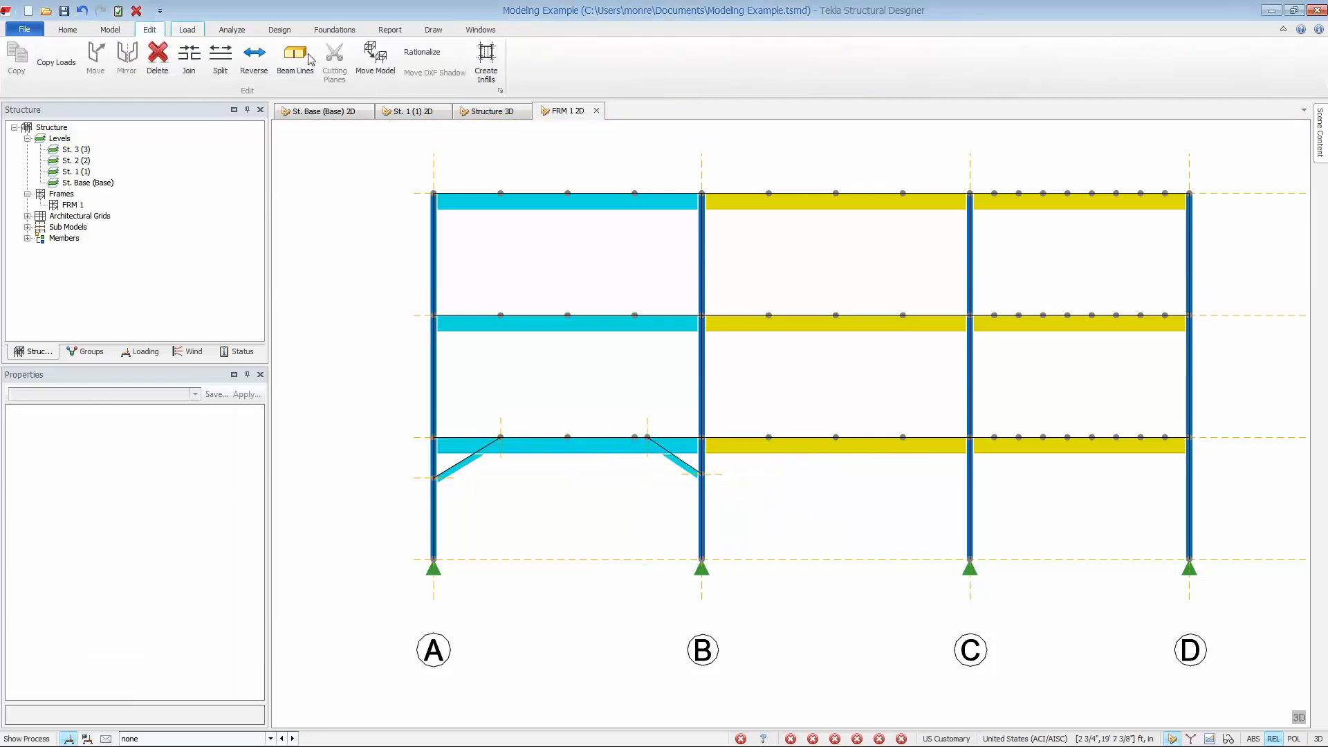
pyautogui.click(486, 60)
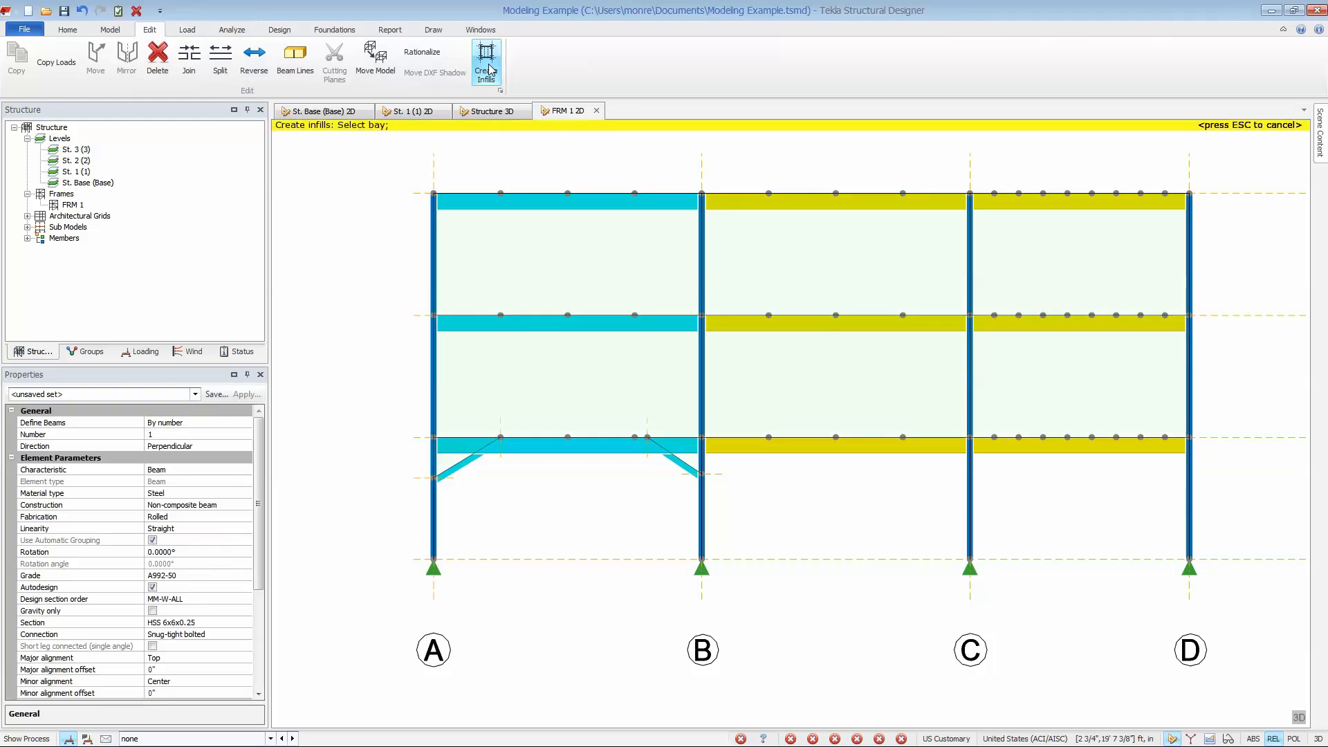
pyautogui.click(235, 423)
pyautogui.click(209, 443)
pyautogui.click(208, 434)
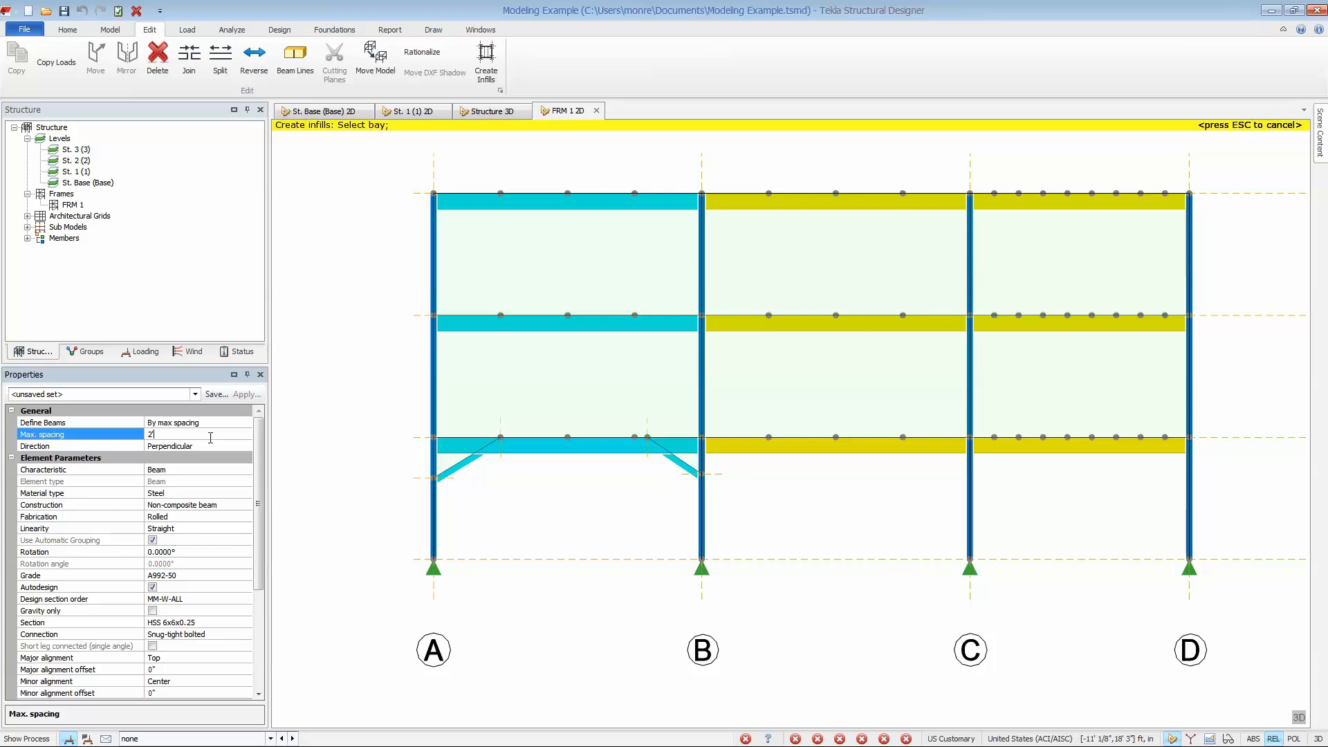
pyautogui.click(209, 448)
pyautogui.click(516, 399)
pyautogui.press('Escape')
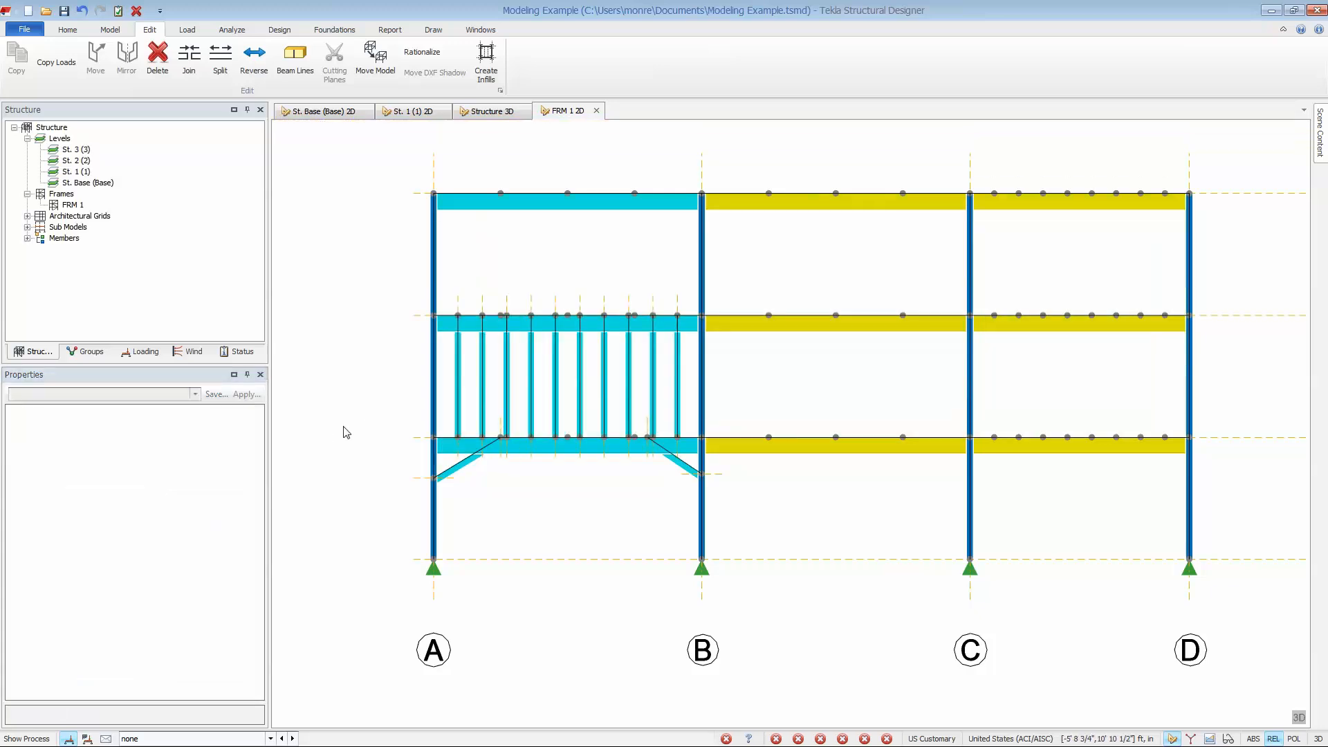
# Place a steel X brace in bay B–C between the base and level 1.
pyautogui.click(110, 29)
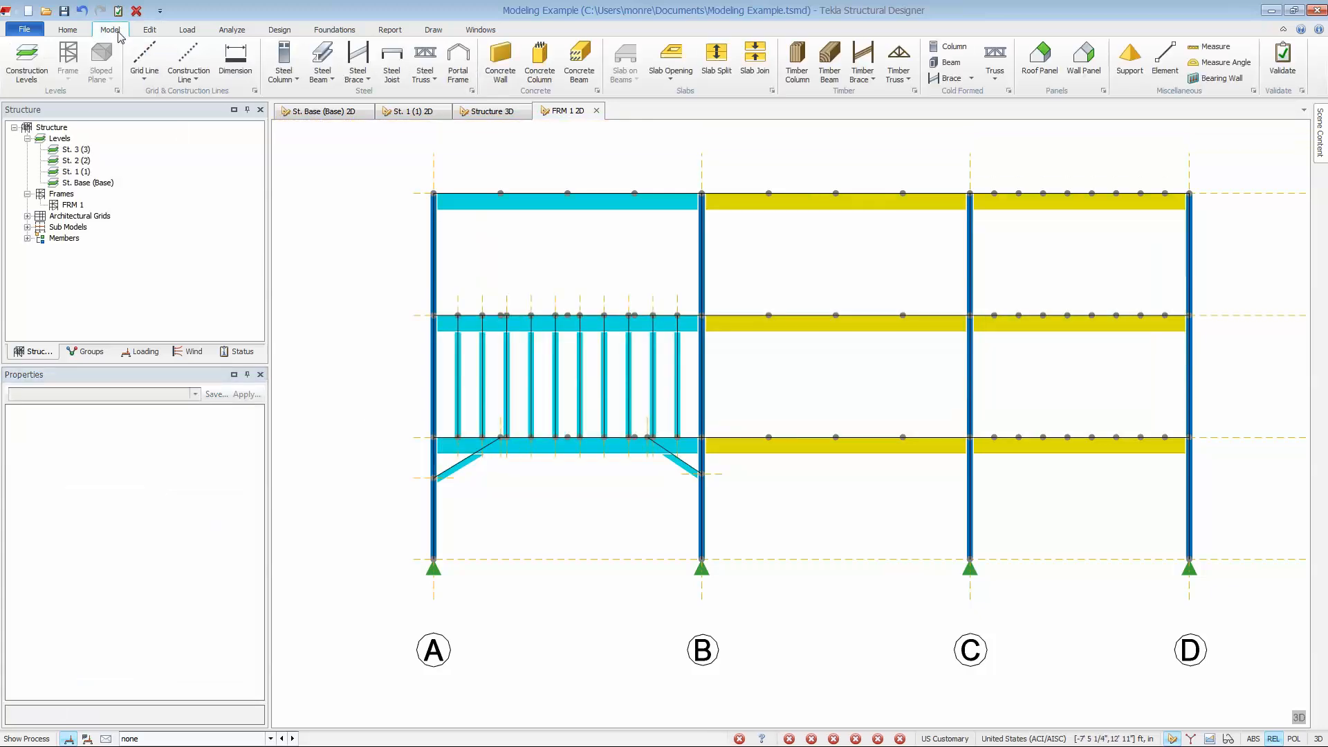
pyautogui.click(366, 81)
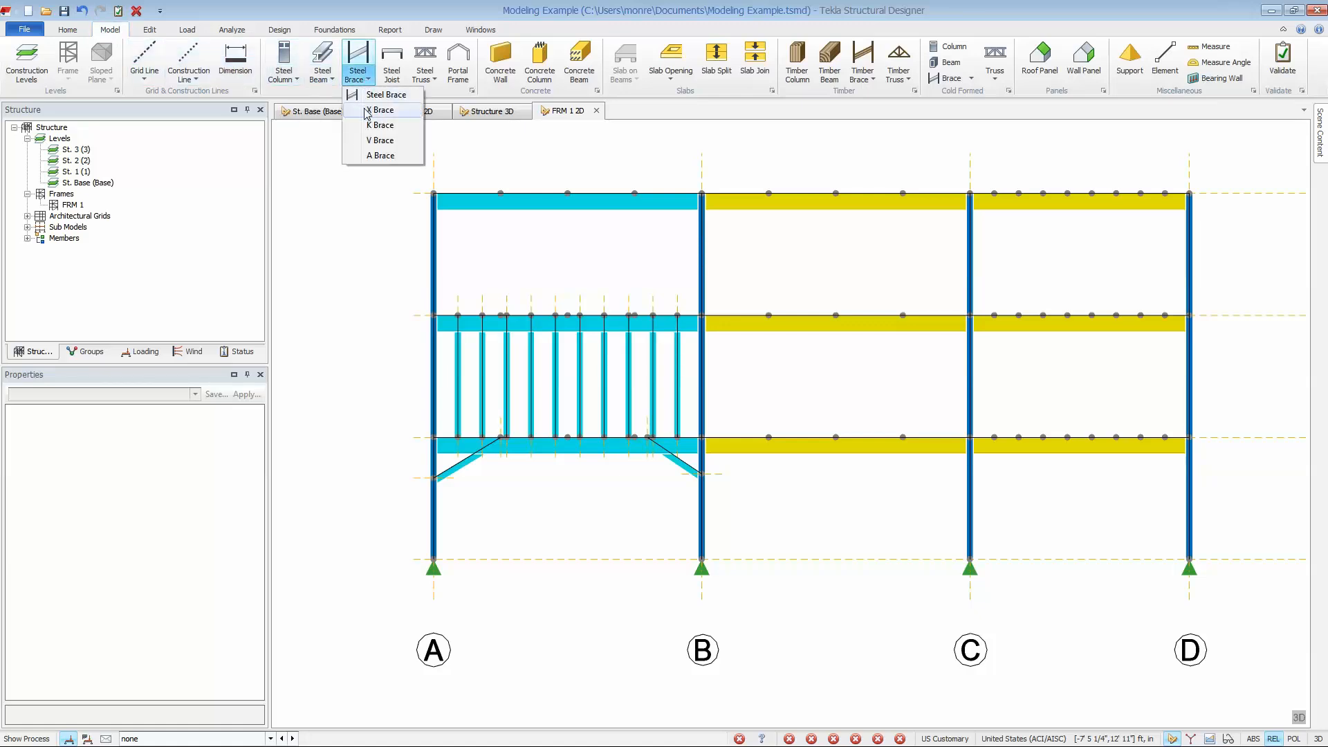
pyautogui.click(367, 110)
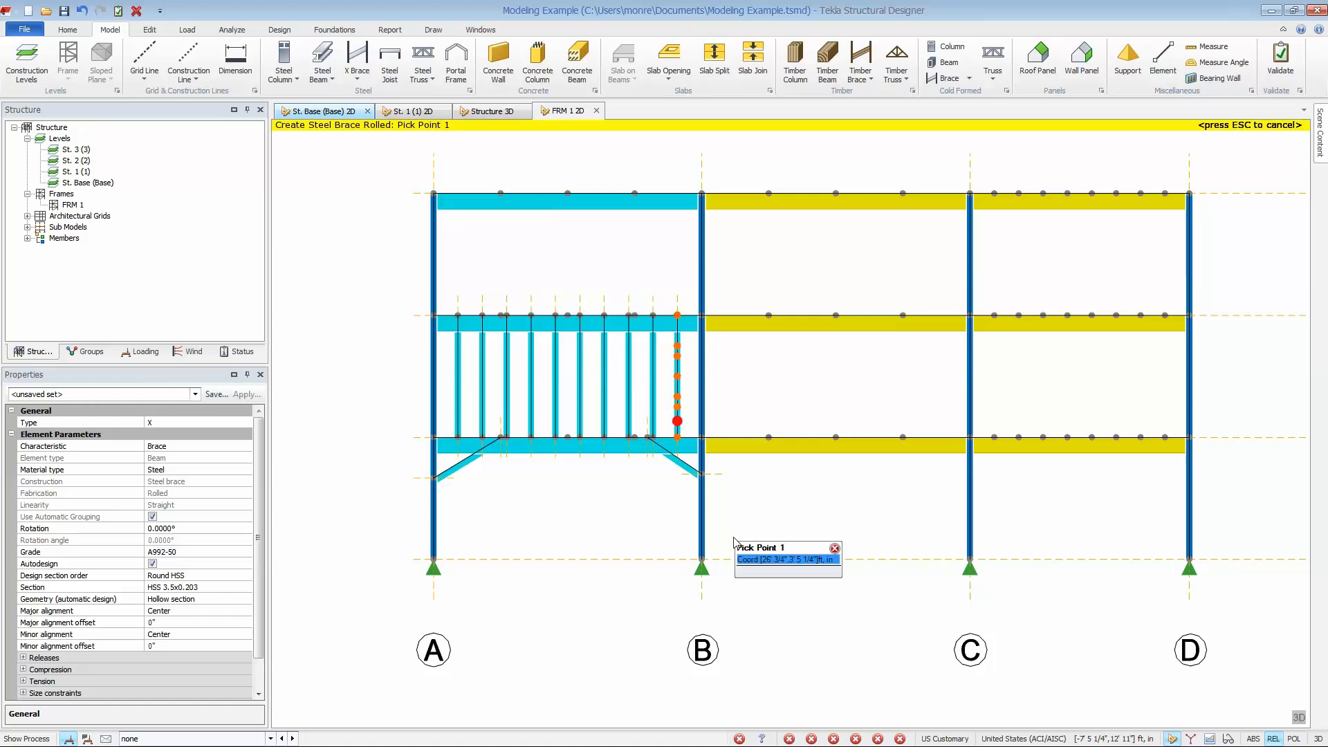
pyautogui.click(702, 559)
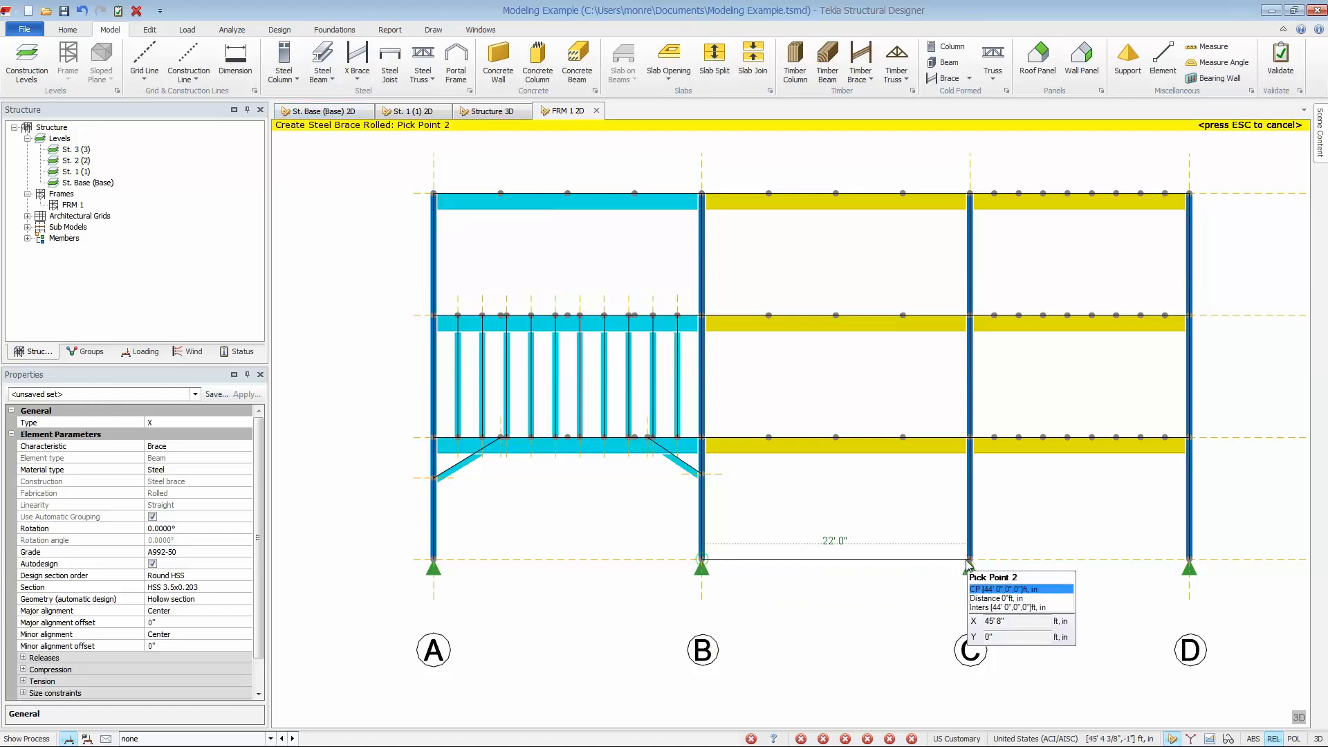
pyautogui.click(970, 559)
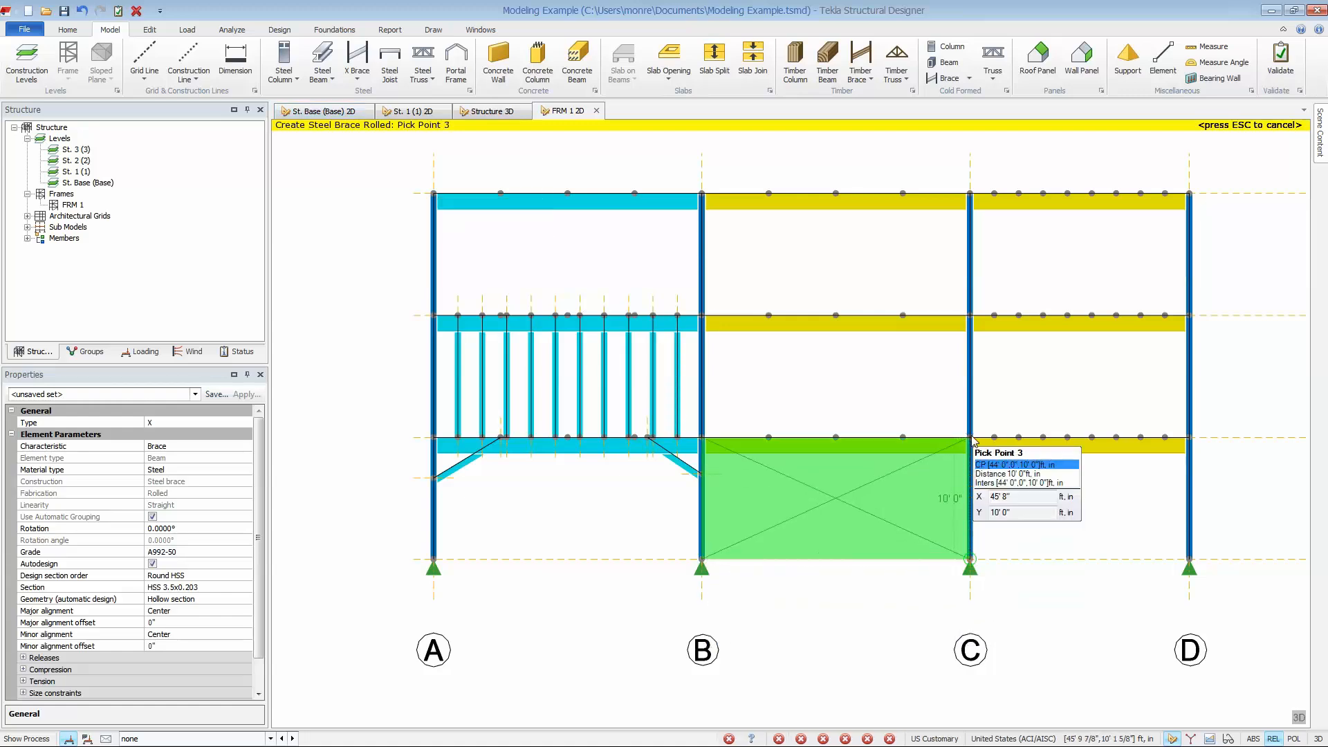
pyautogui.click(702, 438)
# Place a steel A brace in bay B–C between levels 1 and 2.
pyautogui.click(357, 80)
pyautogui.click(365, 159)
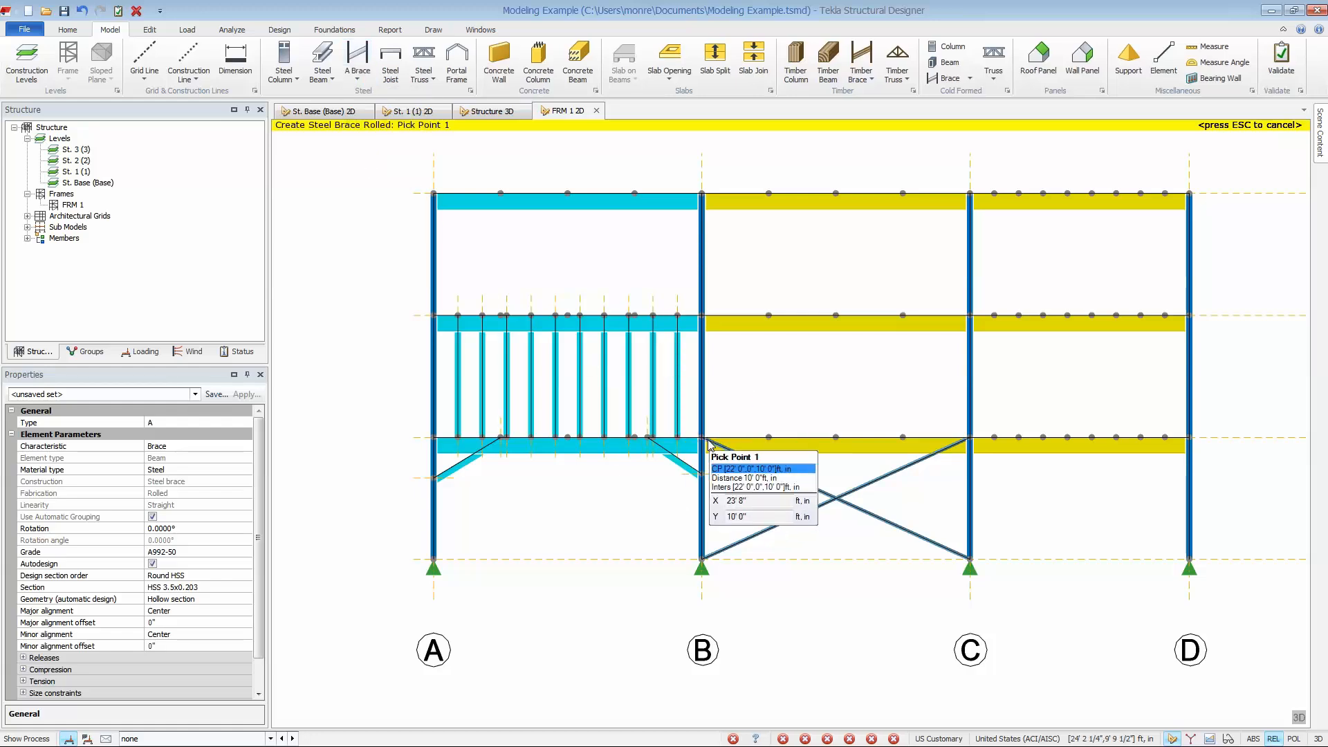
pyautogui.click(702, 437)
pyautogui.click(970, 437)
pyautogui.click(970, 316)
pyautogui.click(700, 316)
# Place a steel V brace in bay B–C between levels 2 and 3.
pyautogui.click(357, 80)
pyautogui.click(364, 144)
pyautogui.click(702, 315)
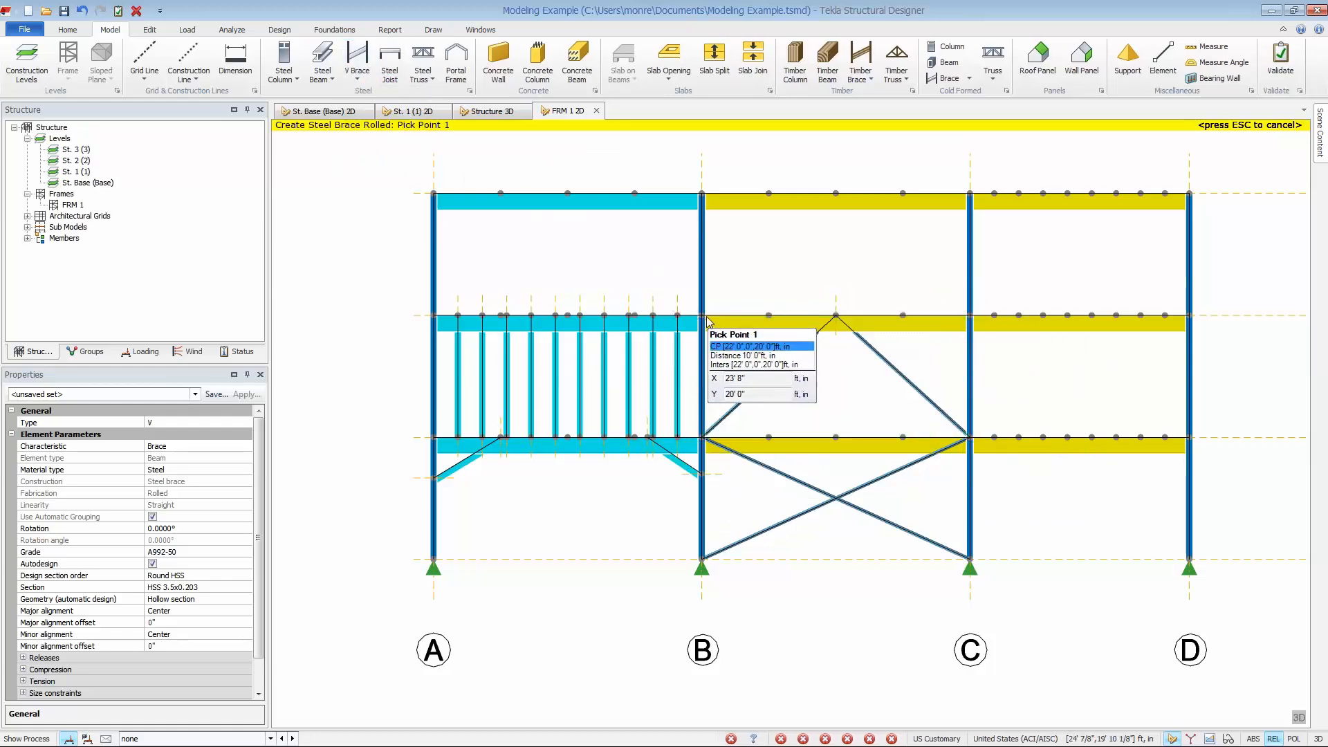
pyautogui.click(969, 316)
pyautogui.click(970, 194)
pyautogui.press('Escape')
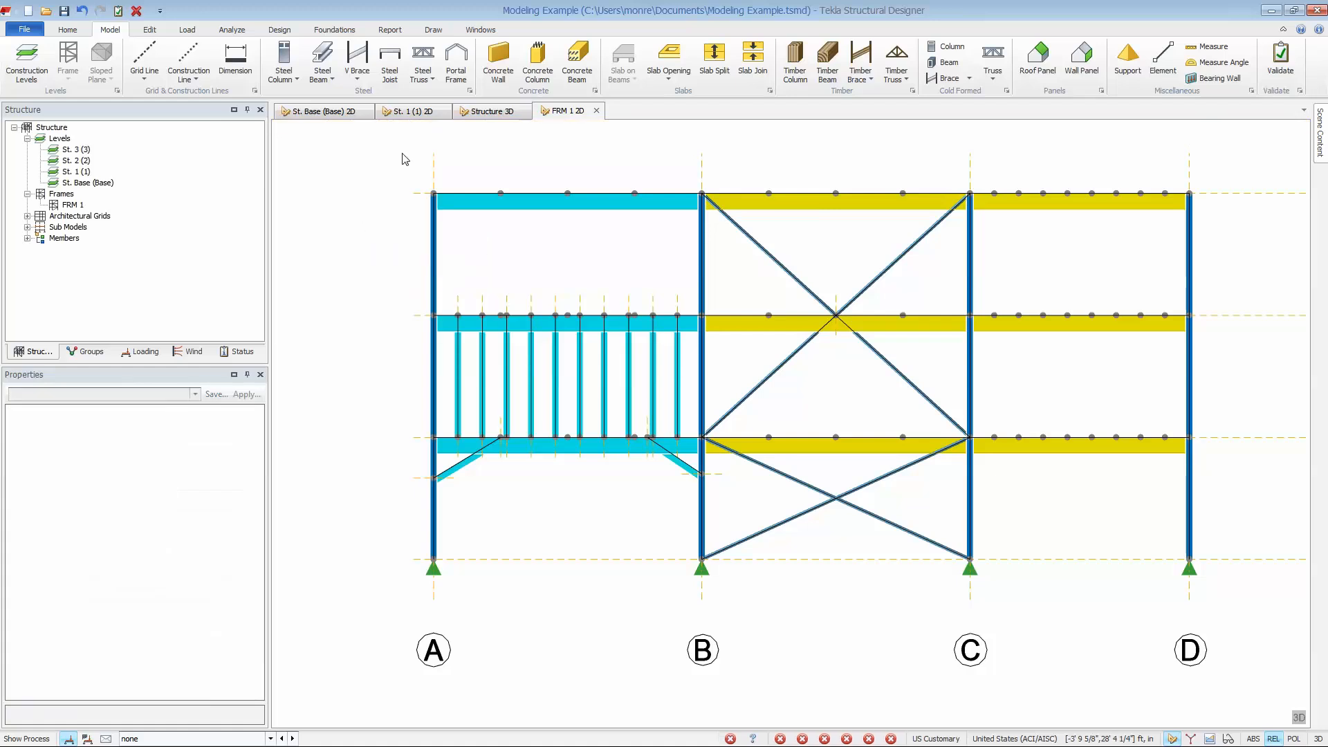
# In the 3D structure, copy the three steel brace pairs of bay B–C from the column B base to the column base at X 0, Y 40', Z 0.
pyautogui.click(487, 110)
pyautogui.scroll(3, 837, 564)
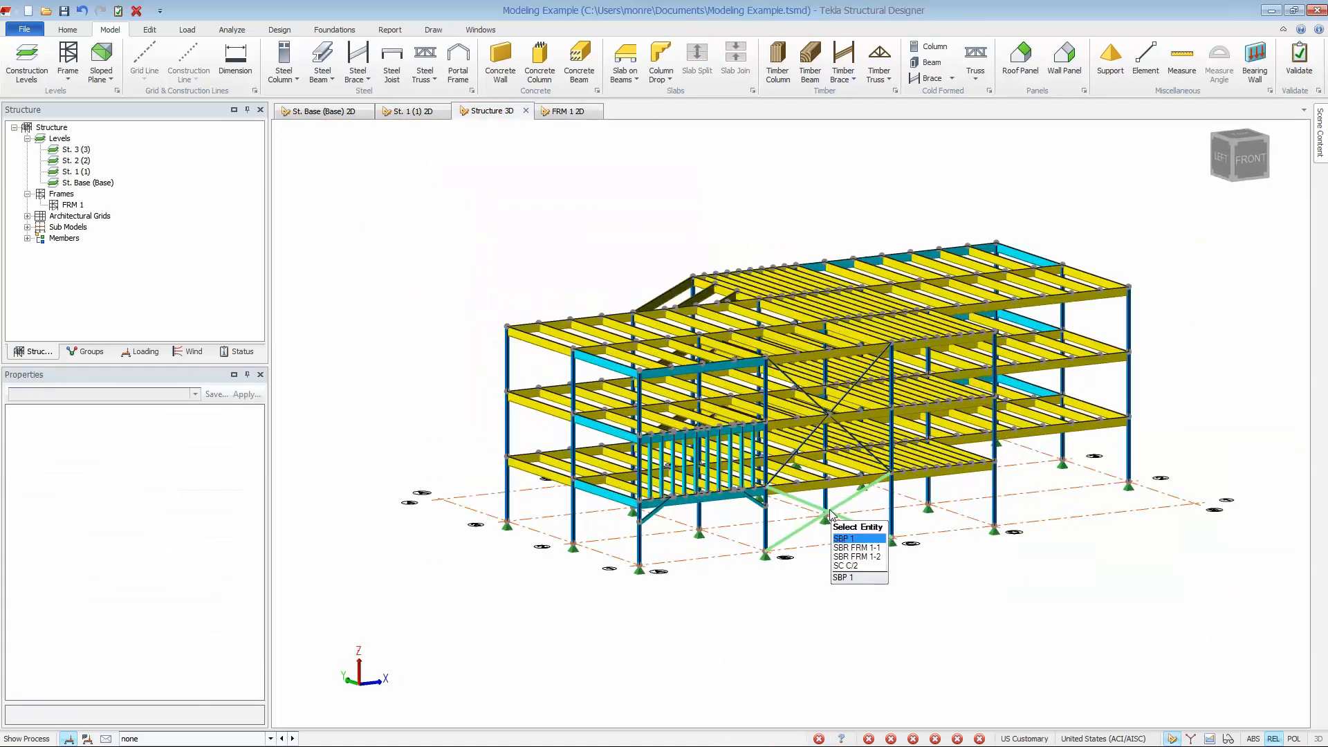
pyautogui.click(808, 490)
pyautogui.keyDown('ctrl'); pyautogui.click(800, 449); pyautogui.keyUp('ctrl')
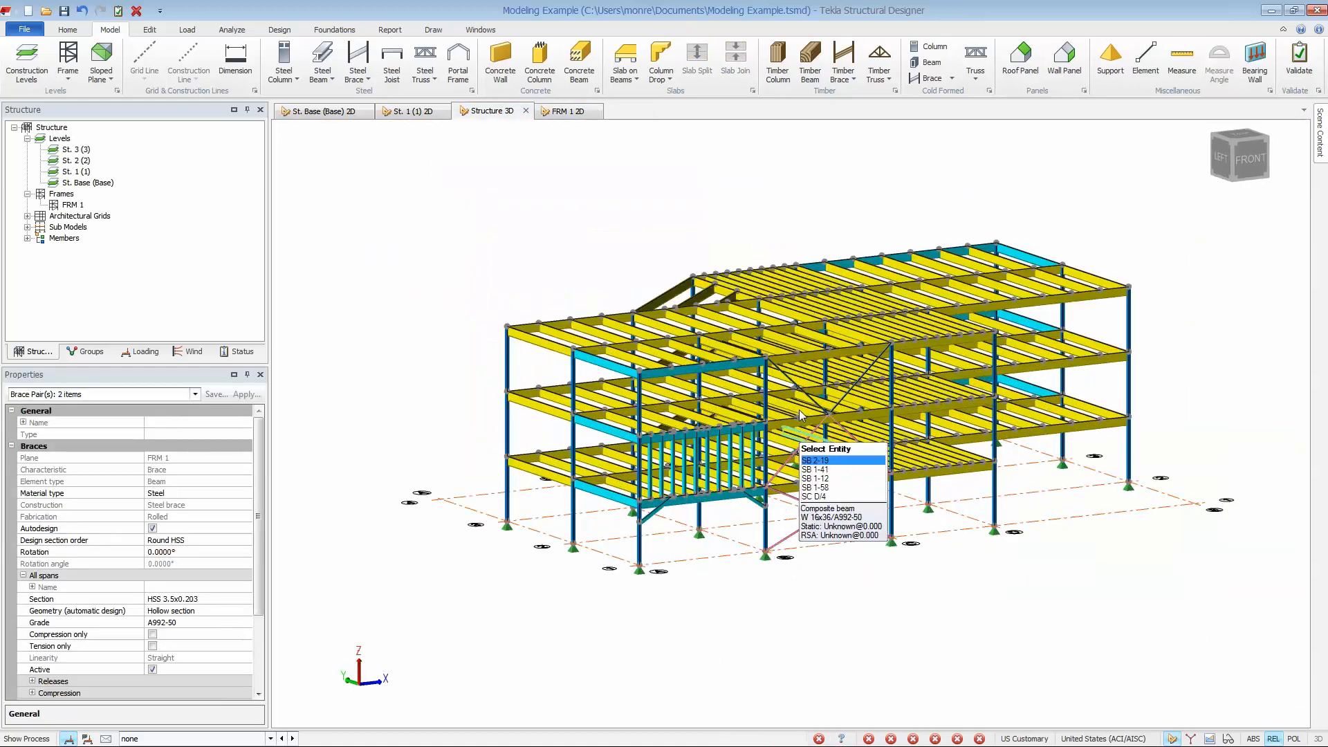
pyautogui.keyDown('ctrl'); pyautogui.click(804, 395); pyautogui.keyUp('ctrl')
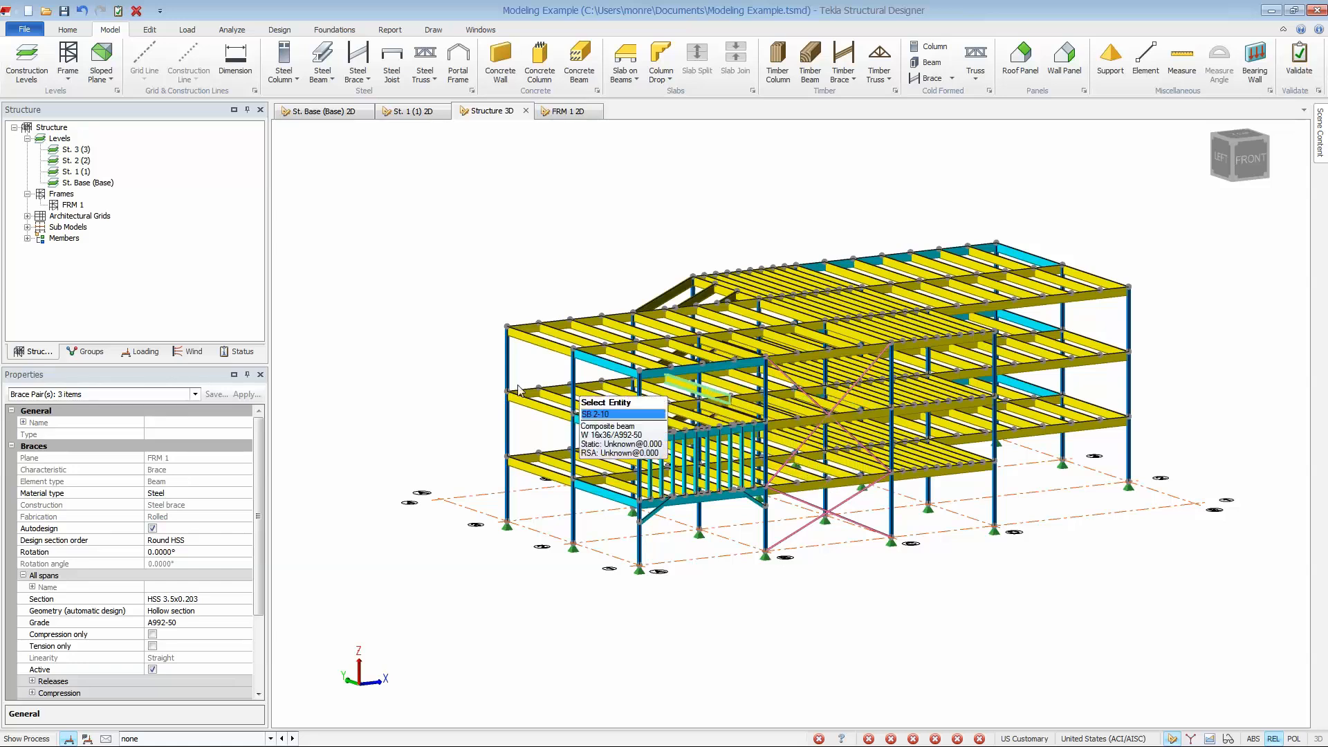
pyautogui.rightClick(431, 391)
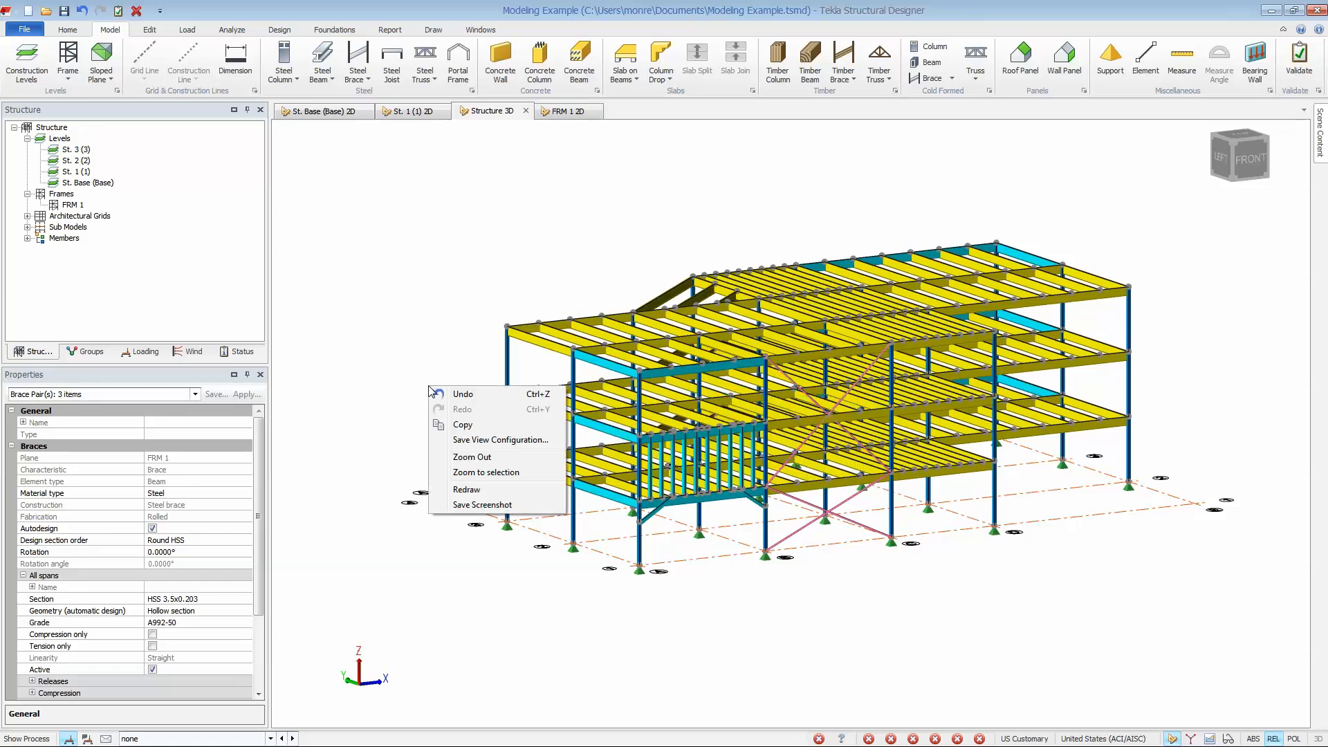
pyautogui.click(453, 423)
pyautogui.click(766, 554)
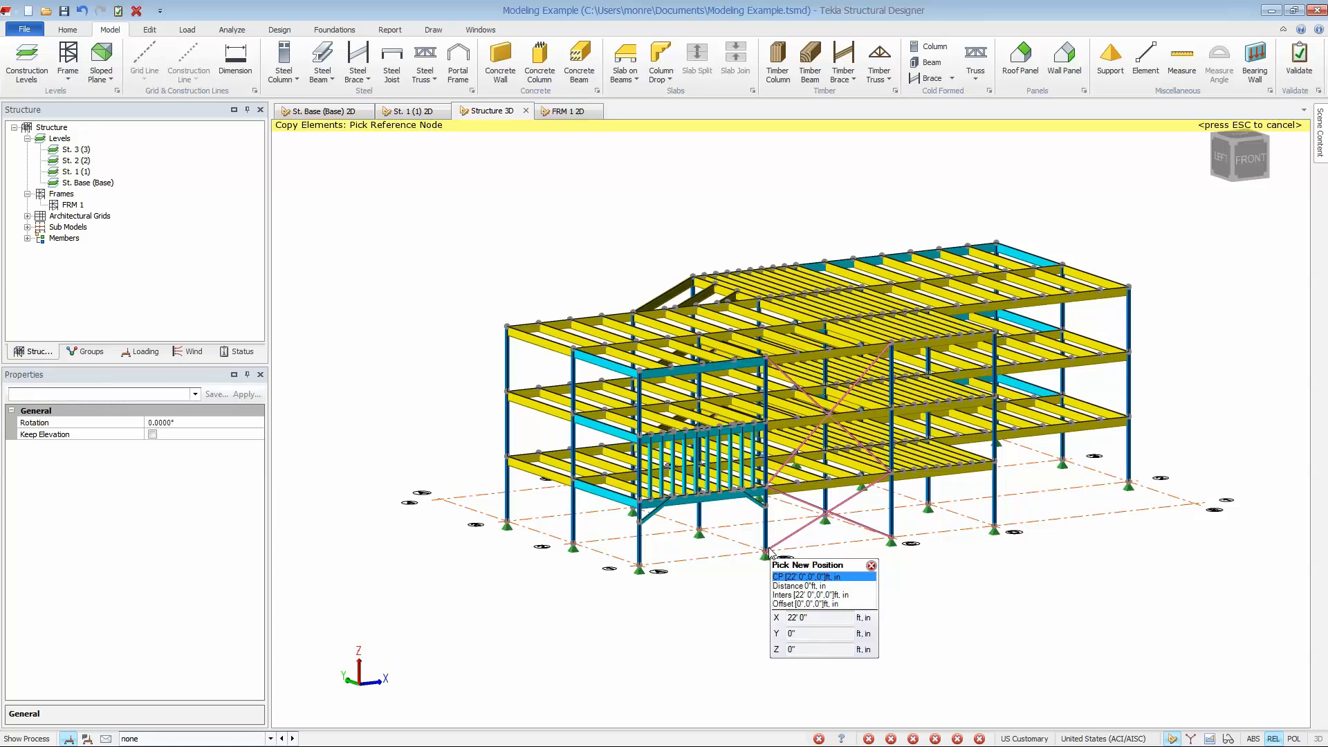
pyautogui.click(510, 527)
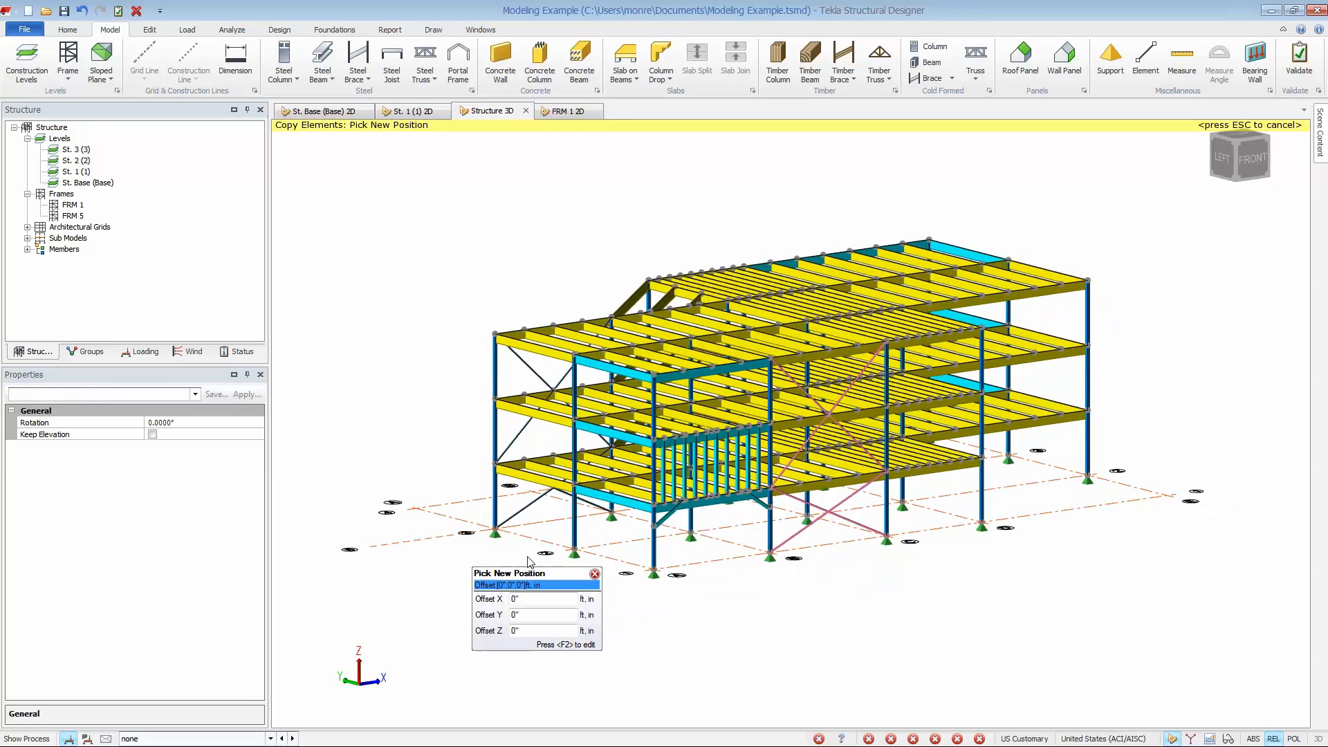
pyautogui.moveTo(552, 564); pyautogui.dragTo(1055, 576, button='right')
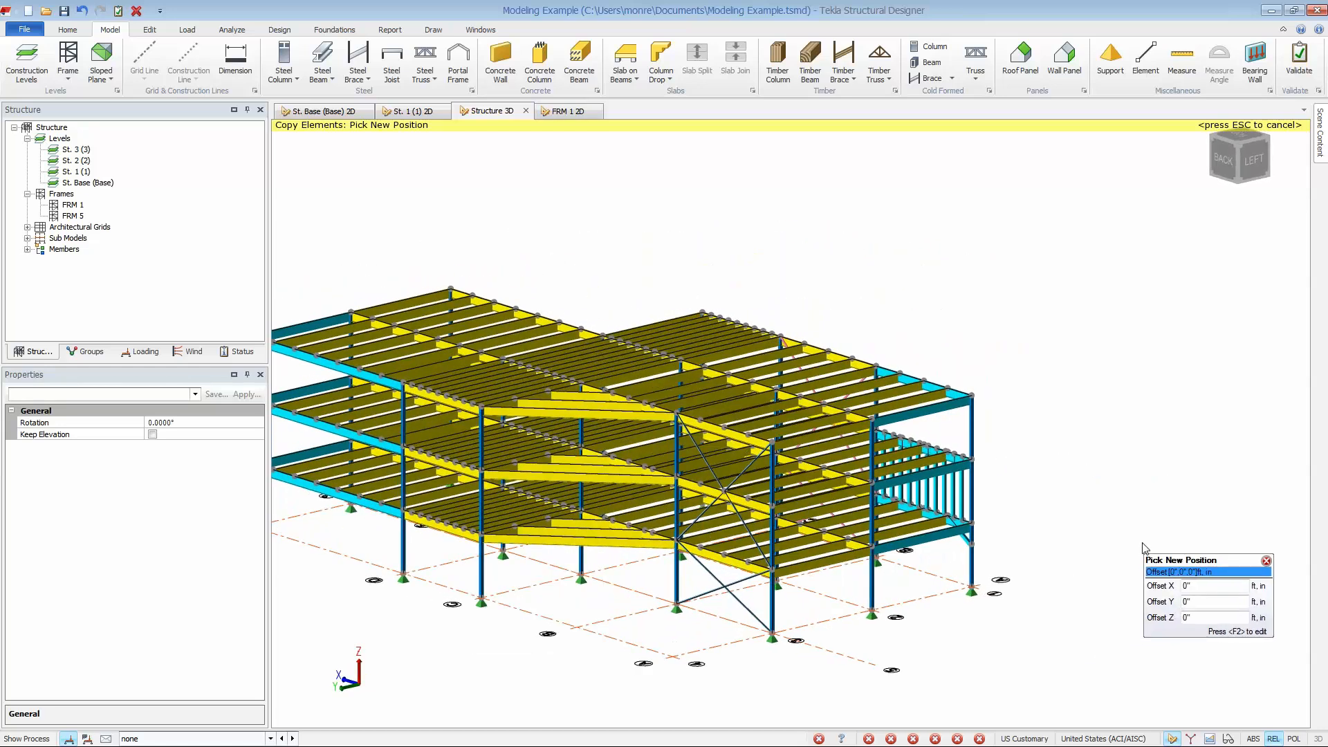
pyautogui.press('Escape')
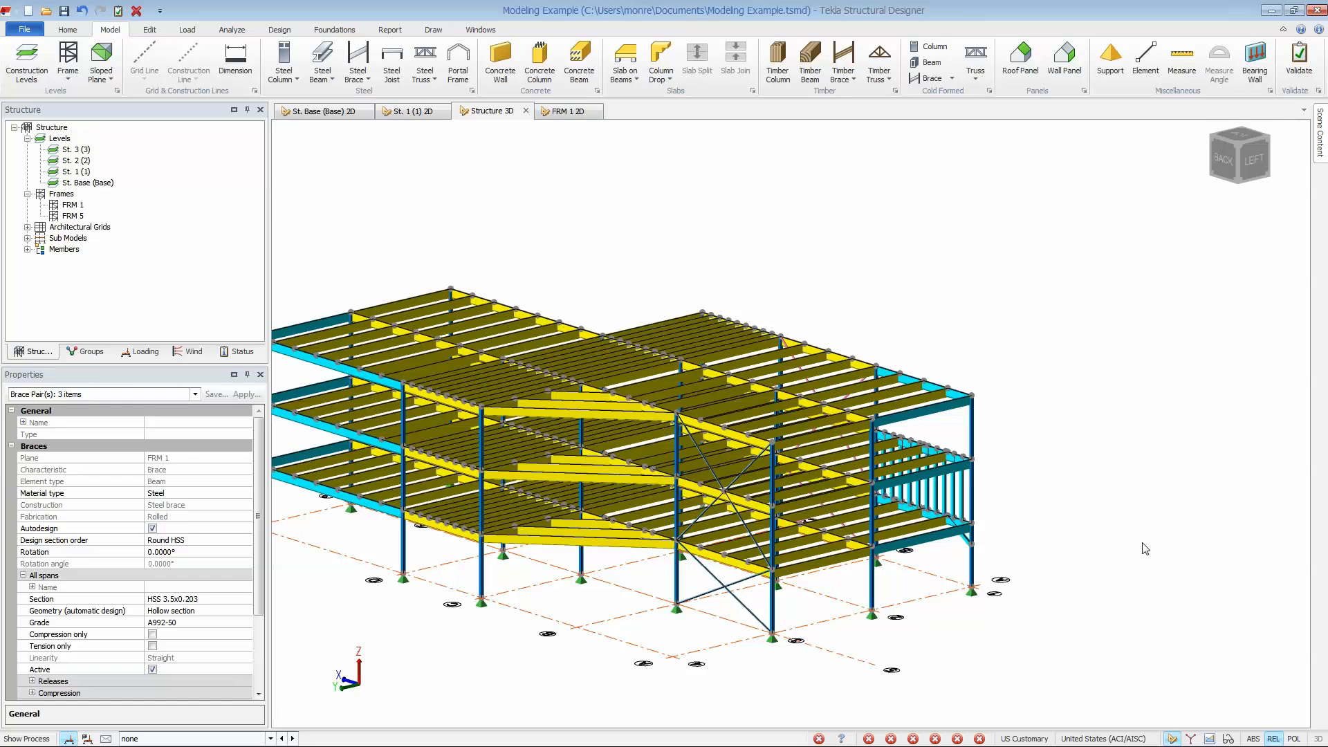
pyautogui.moveTo(1033, 584); pyautogui.dragTo(462, 586, button='middle')
pyautogui.click(463, 586)
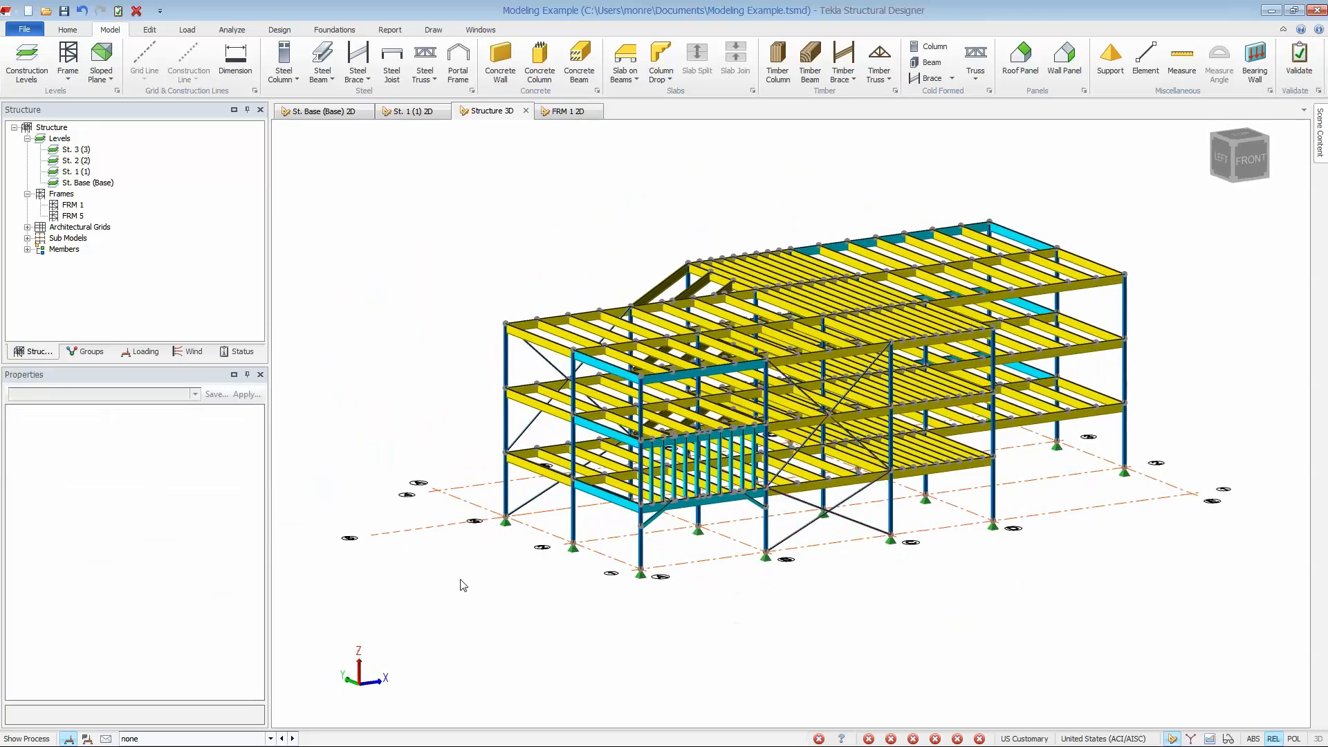